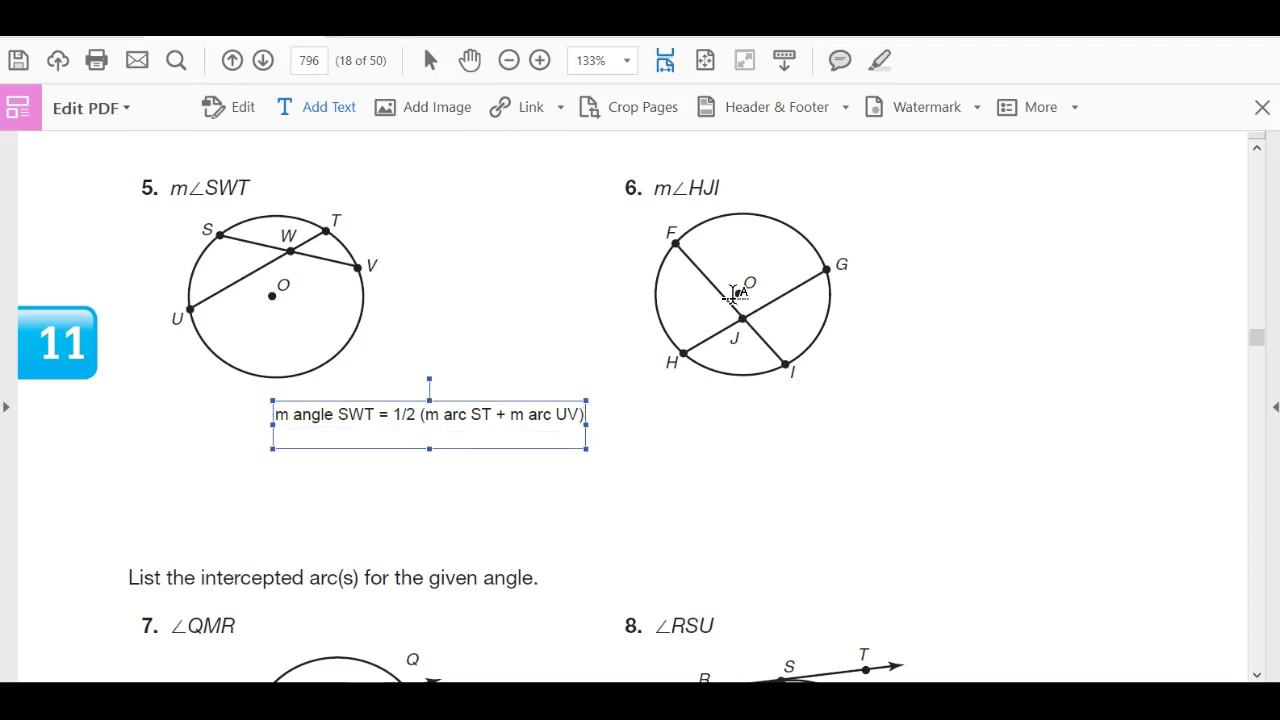
Add the text "m angle HJI = 1/2 (m arc HI + m arc FG)" below the circle of problem 6
left_click(709, 426)
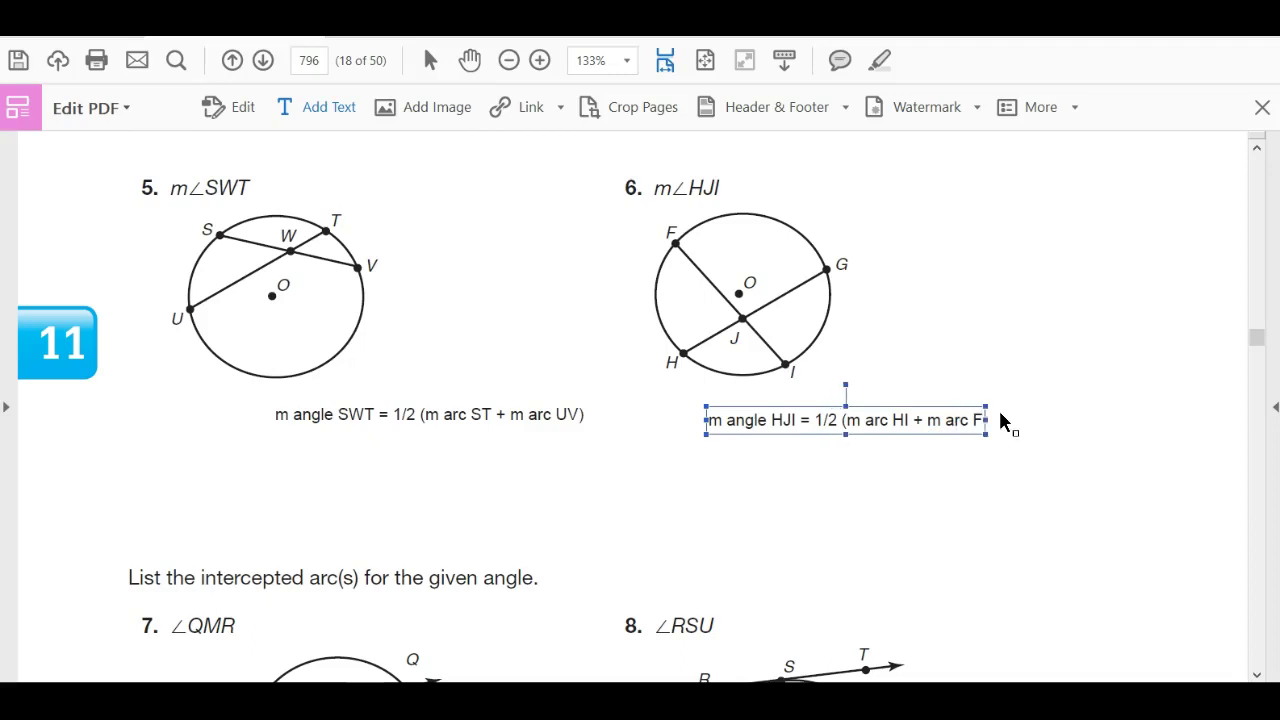
left_click(965, 521)
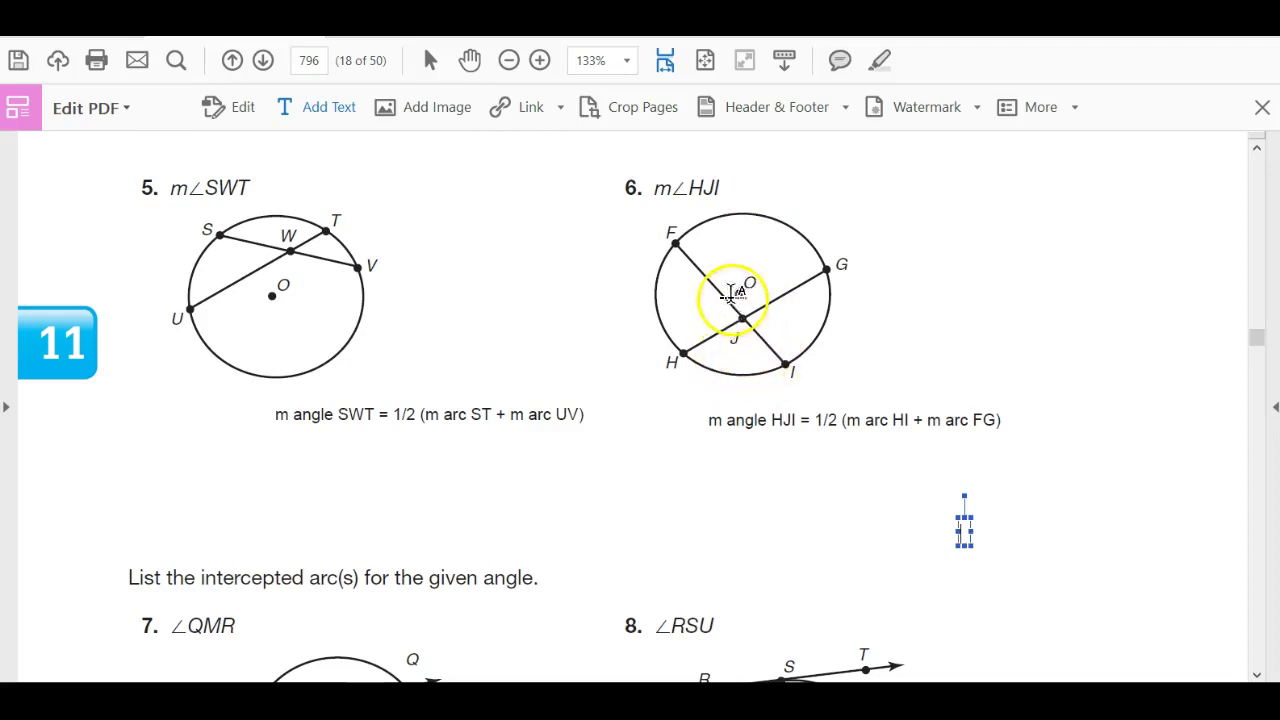
Switch to Chrome and open the GeoGebra web app in a new tab
scroll(785, 442, "down", 6)
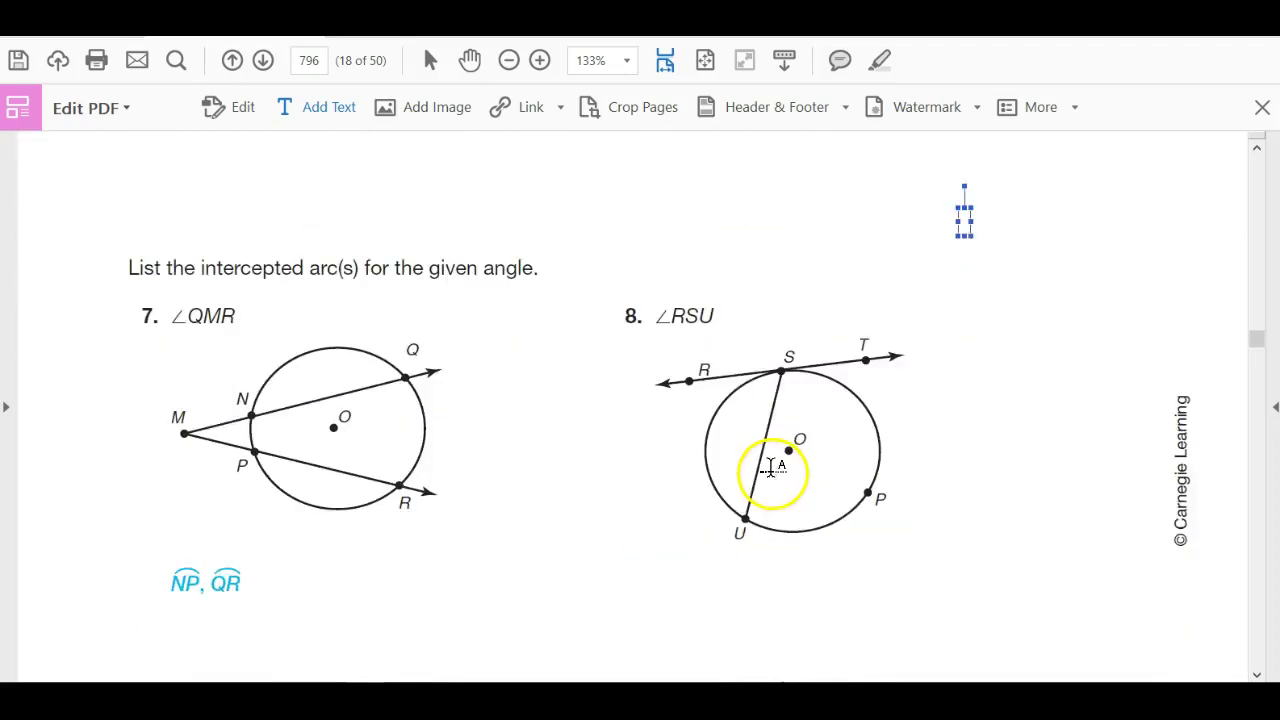
scroll(755, 490, "down", 1)
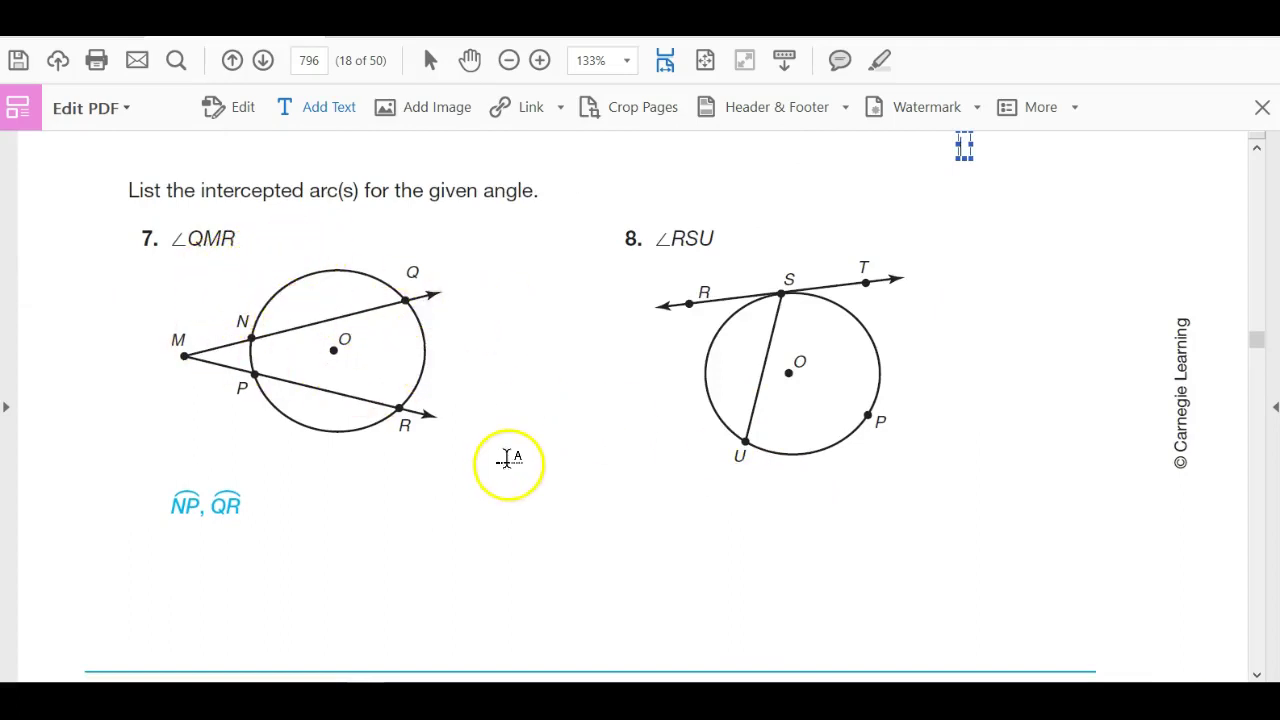
key("alt+Tab")
key("alt+Tab")
key("alt+Tab")
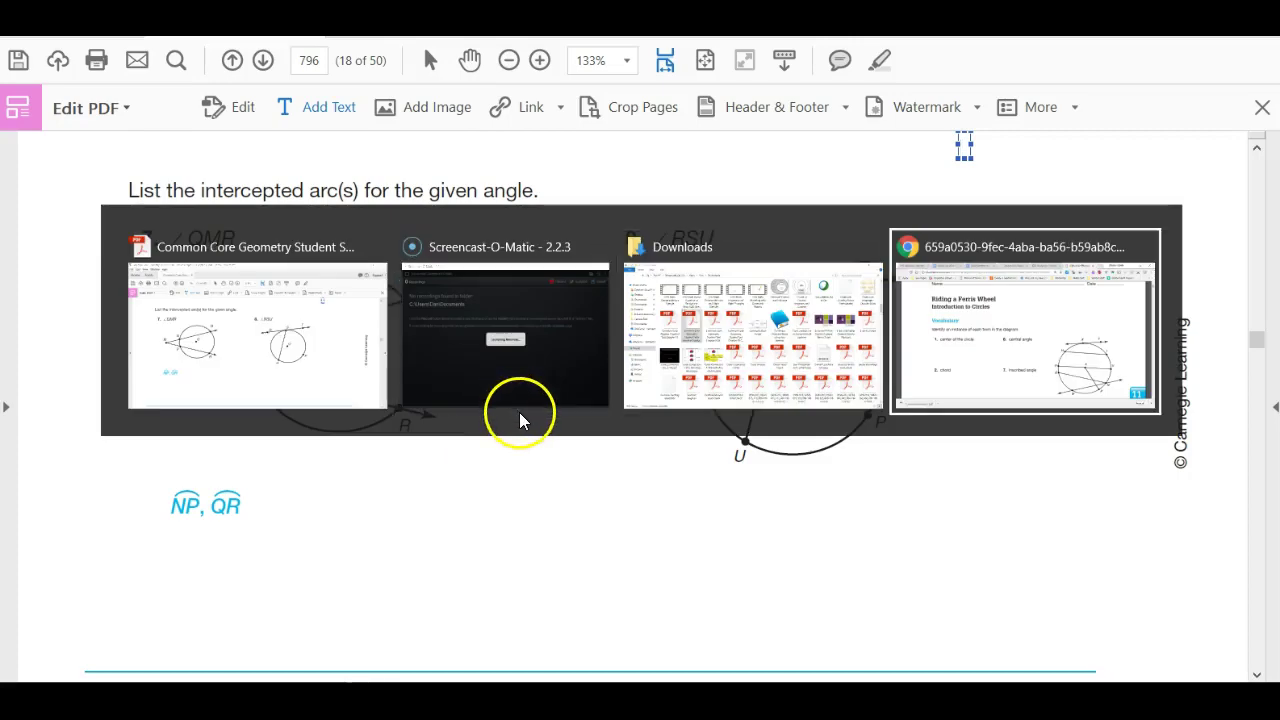
key("ctrl+t")
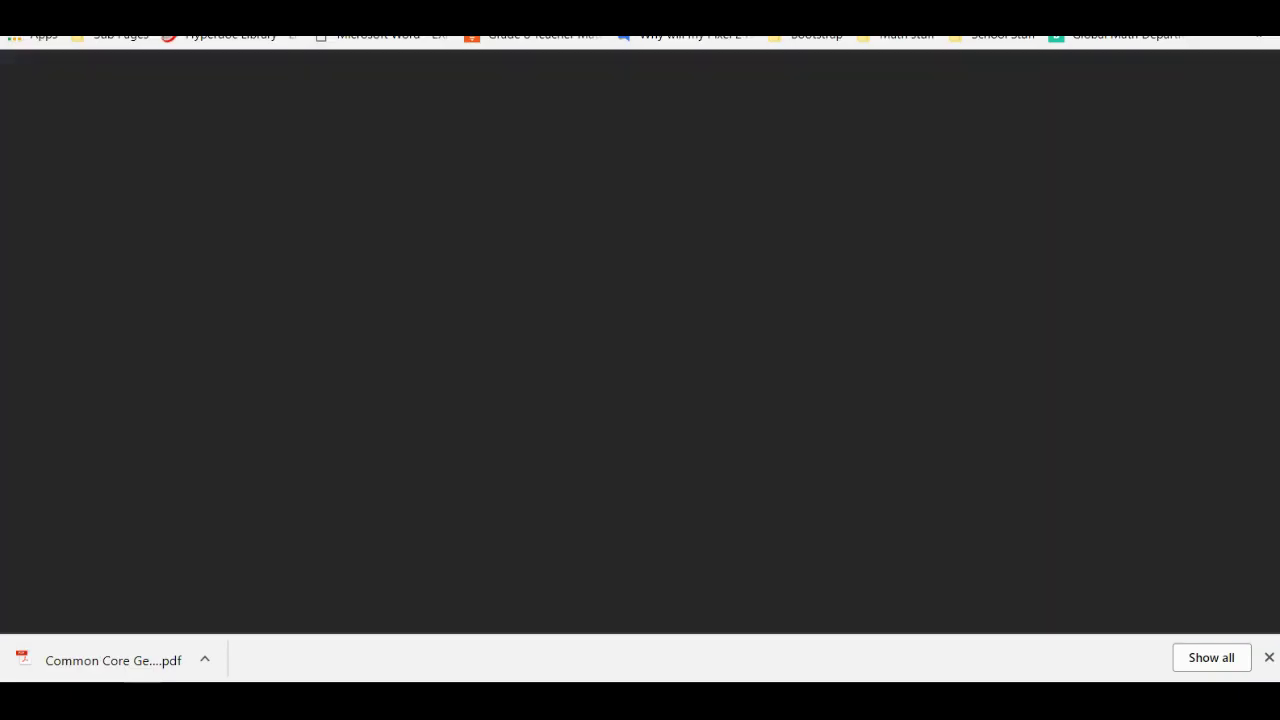
type("geo")
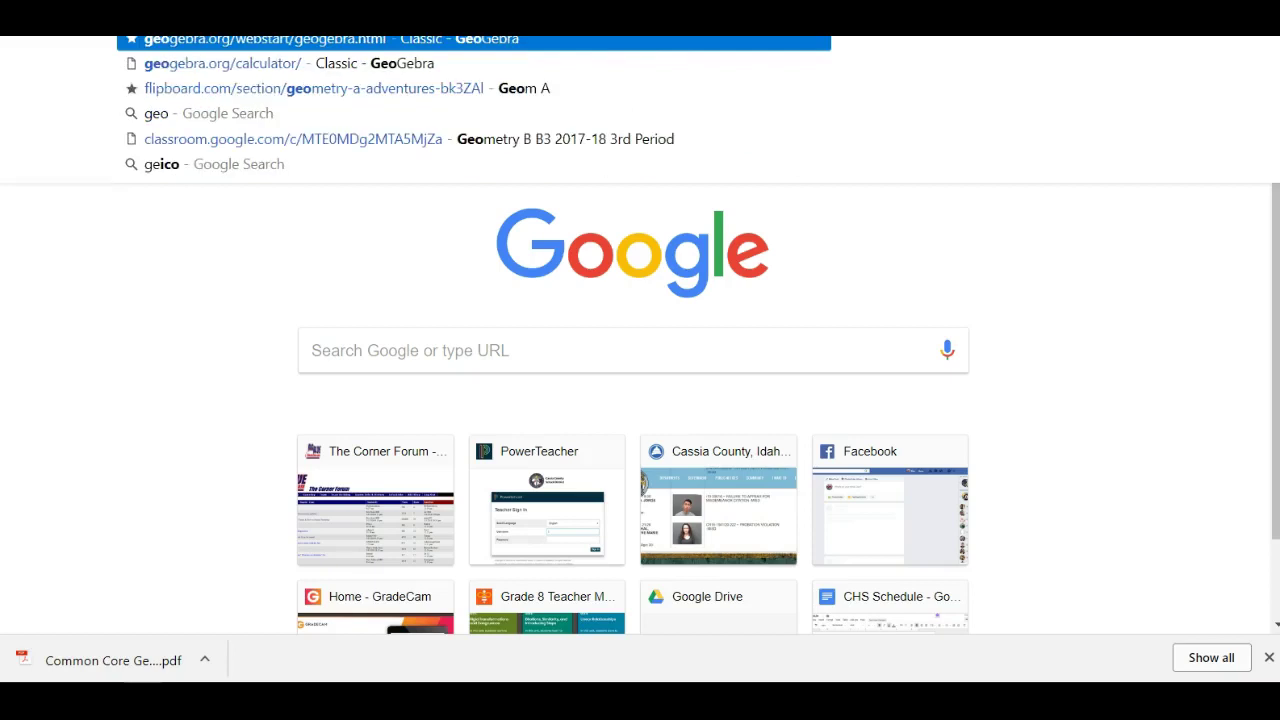
key("Return")
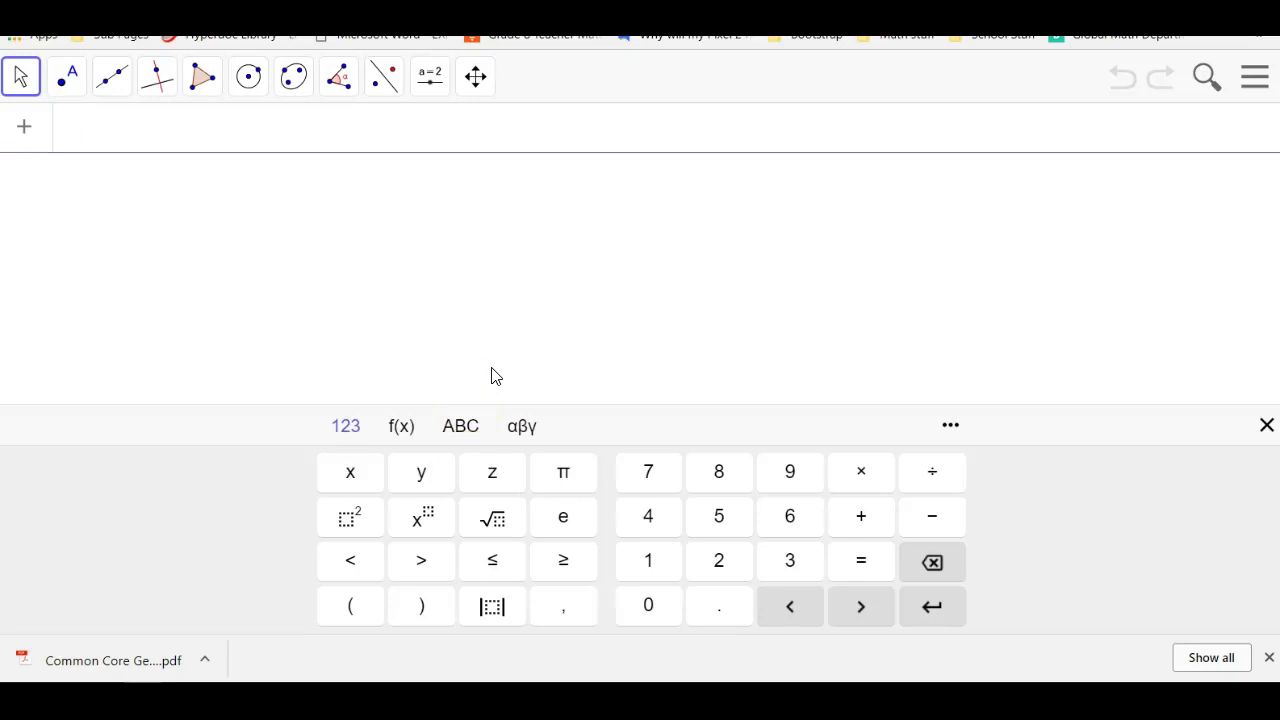
left_click(250, 80)
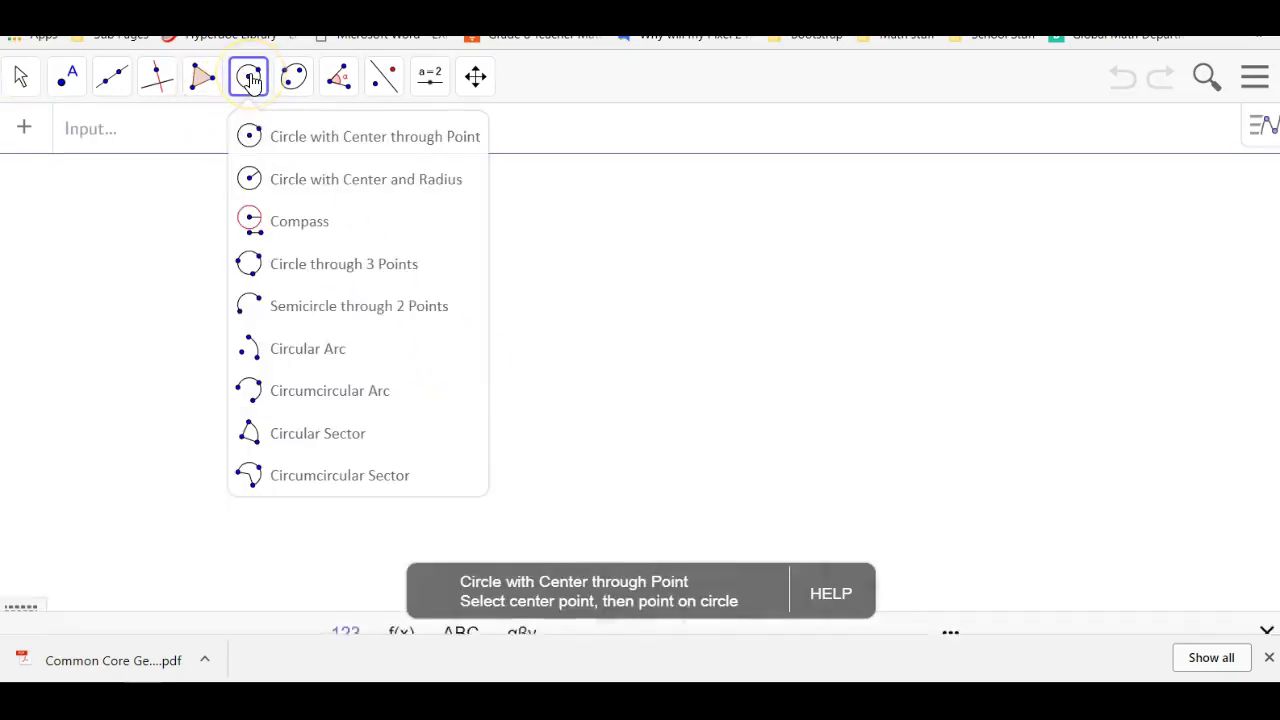
left_click(293, 77)
mouse_move(260, 103)
left_click(266, 135)
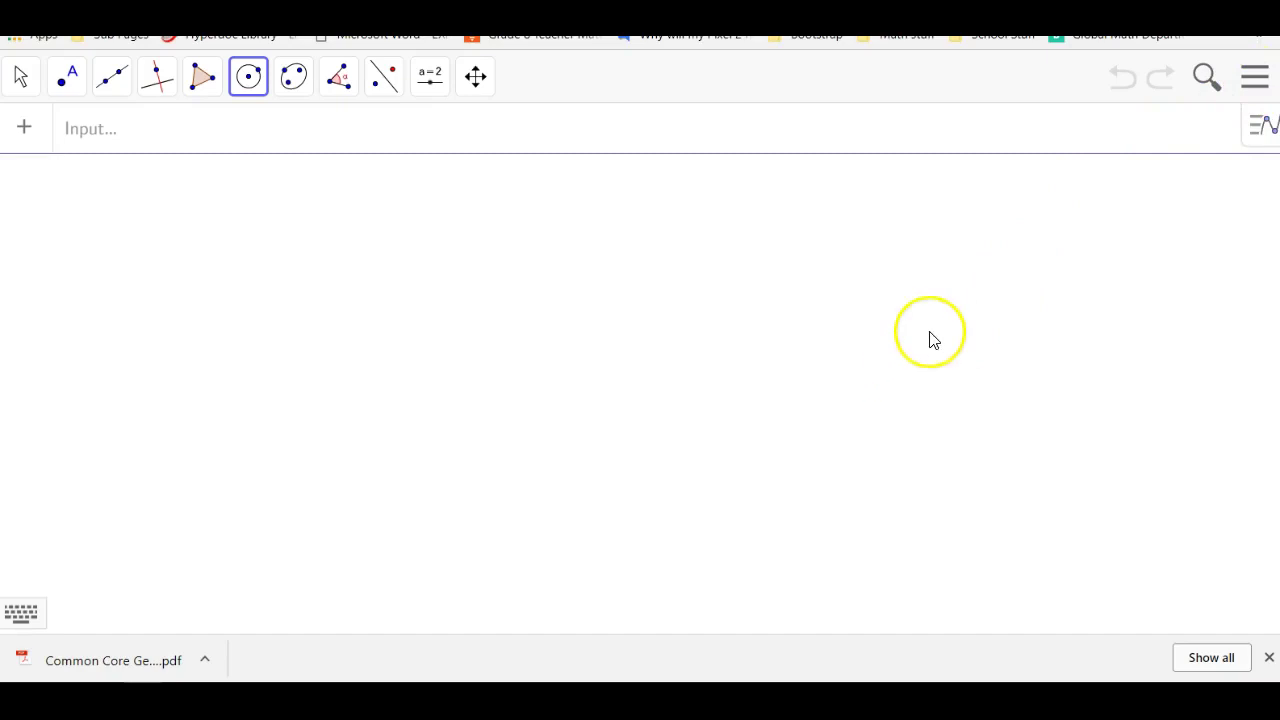
Switch the workspace to the Geometry perspective
left_click(1256, 80)
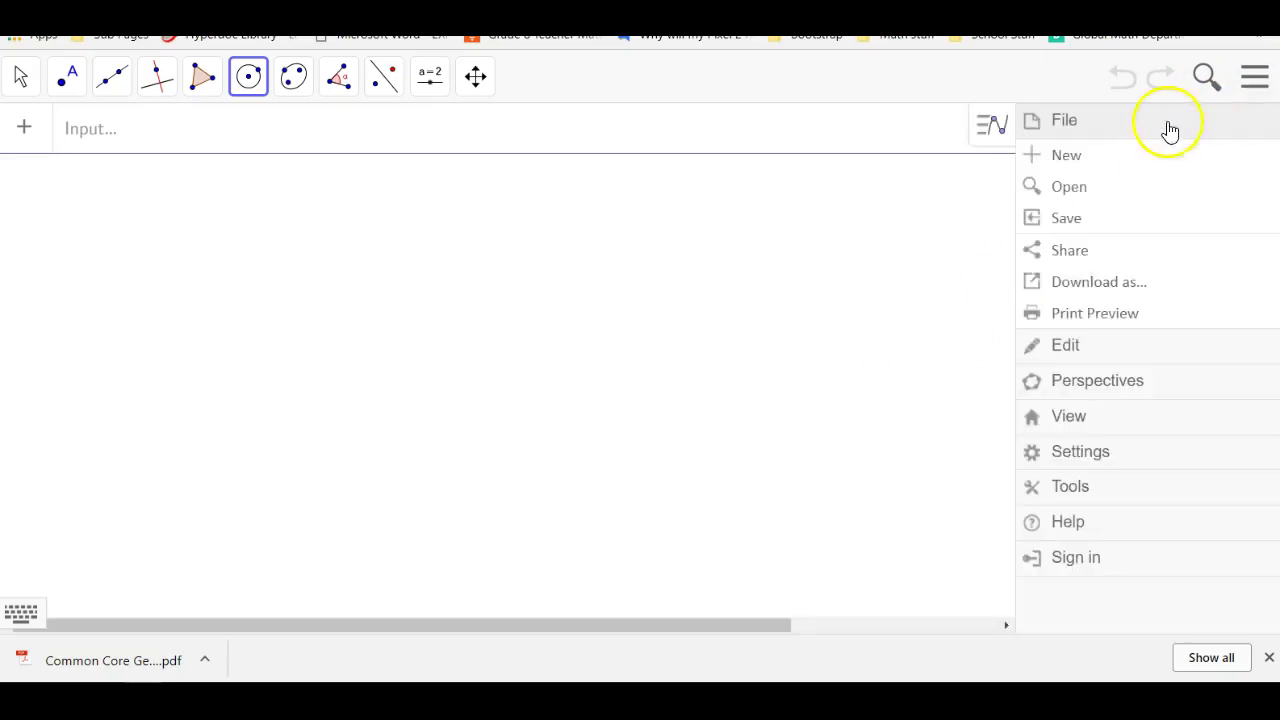
left_click(1060, 392)
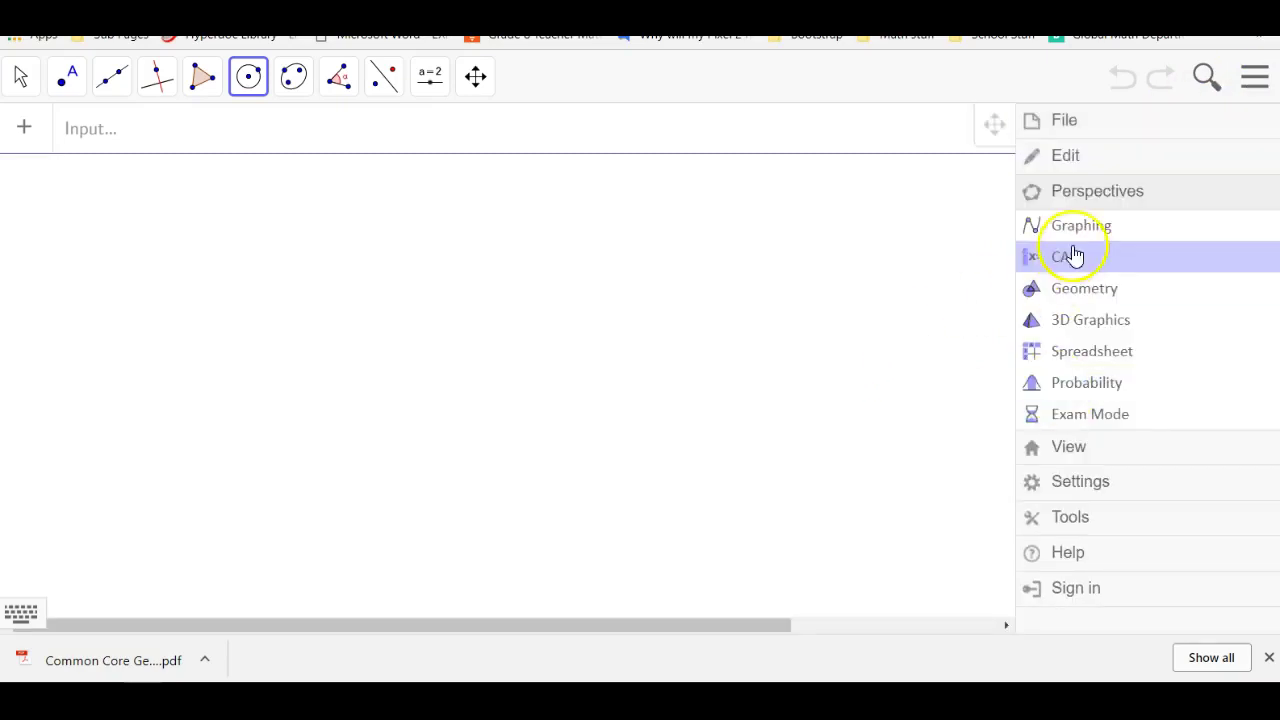
left_click(1072, 297)
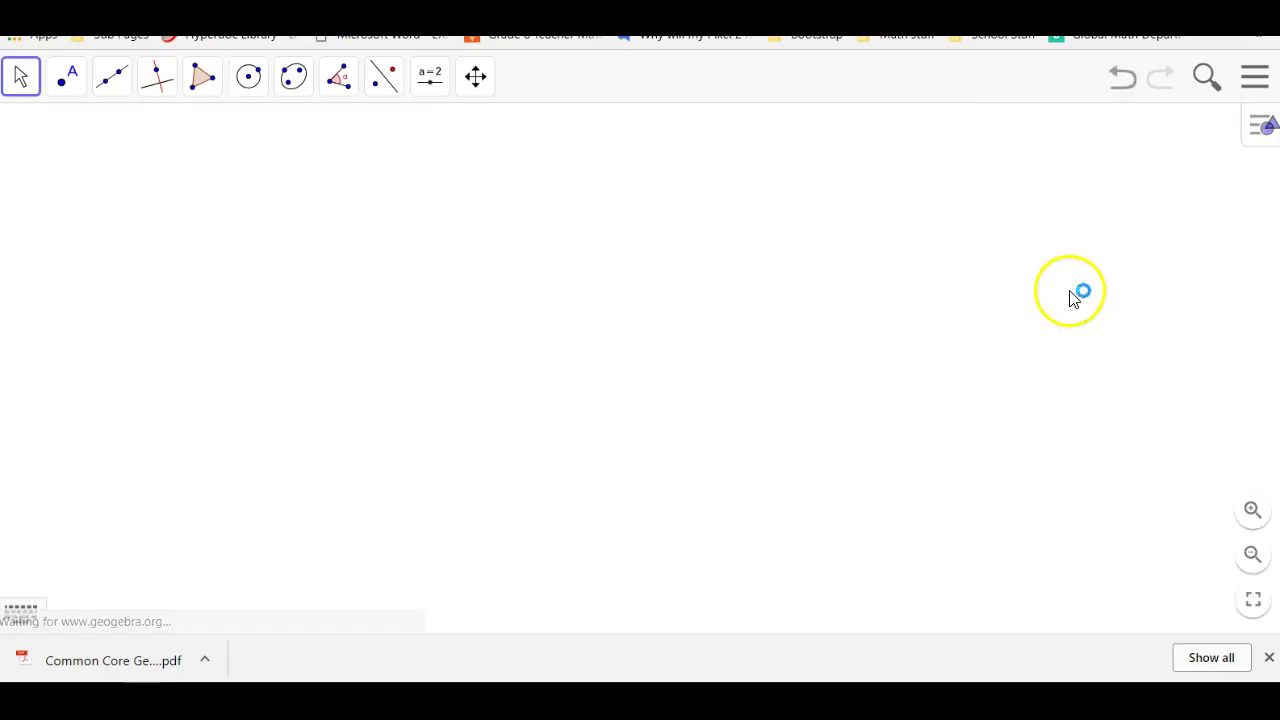
Draw a circle by its center and a point on it, centered in the lower middle of the canvas
left_click(250, 80)
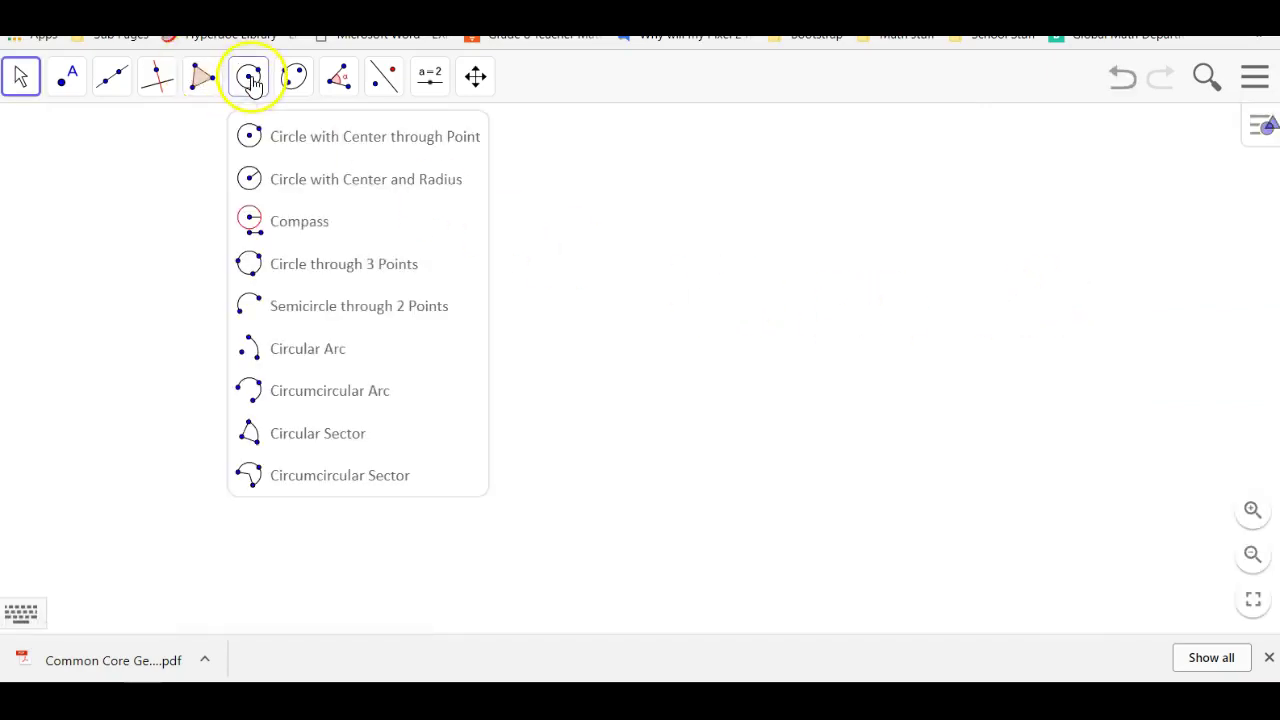
left_click(286, 136)
left_click(597, 399)
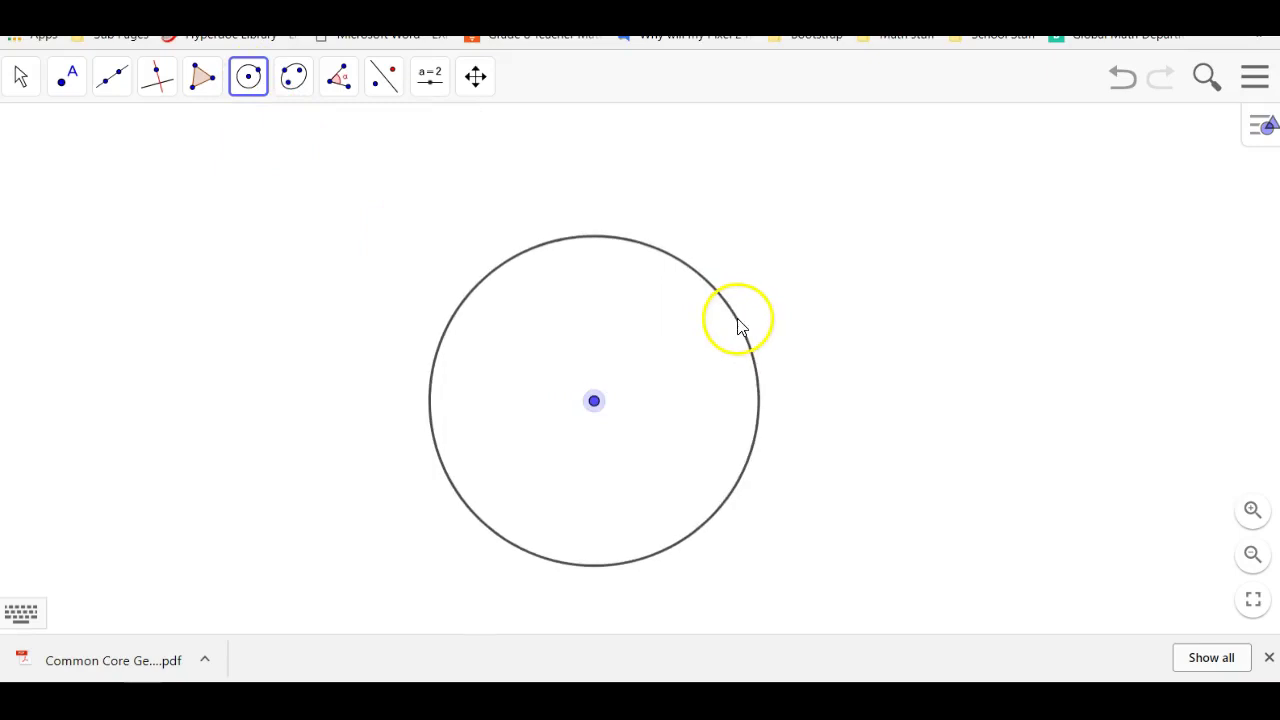
left_click(744, 318)
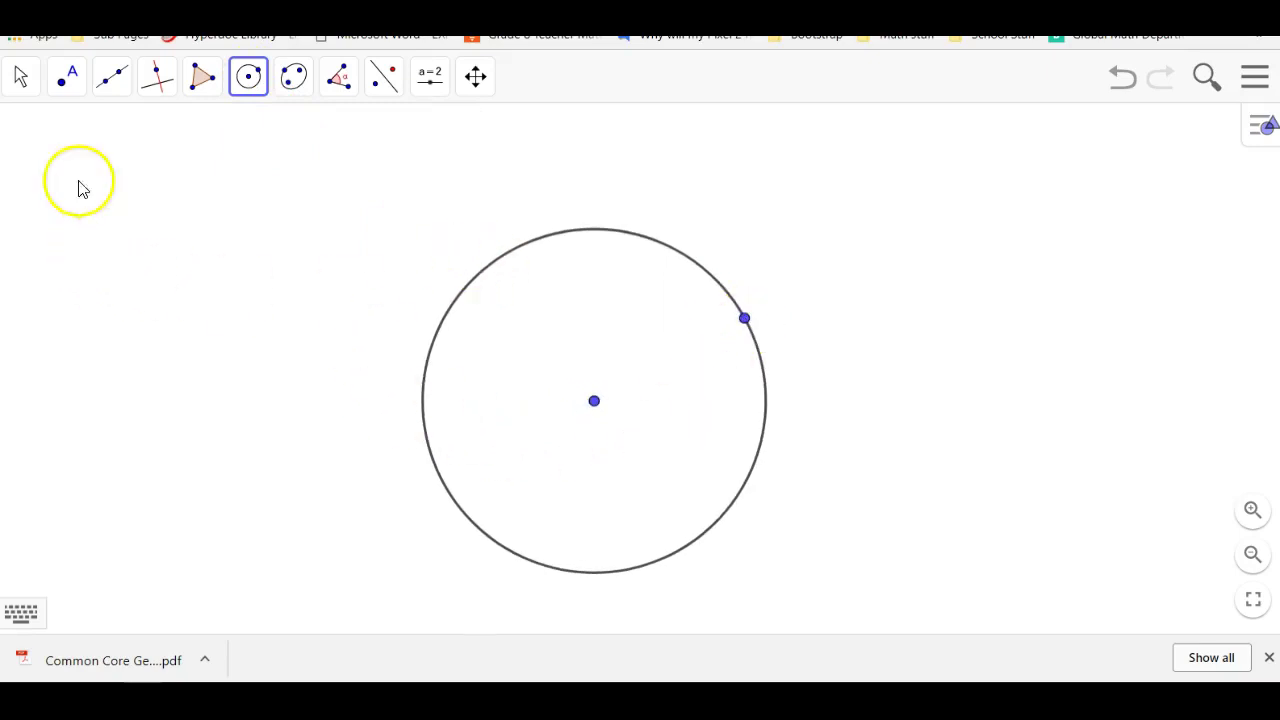
Draw two lines that cross the circle and meet at one shared outside point, and move the lower line's far point slightly up and outward
left_click(120, 82)
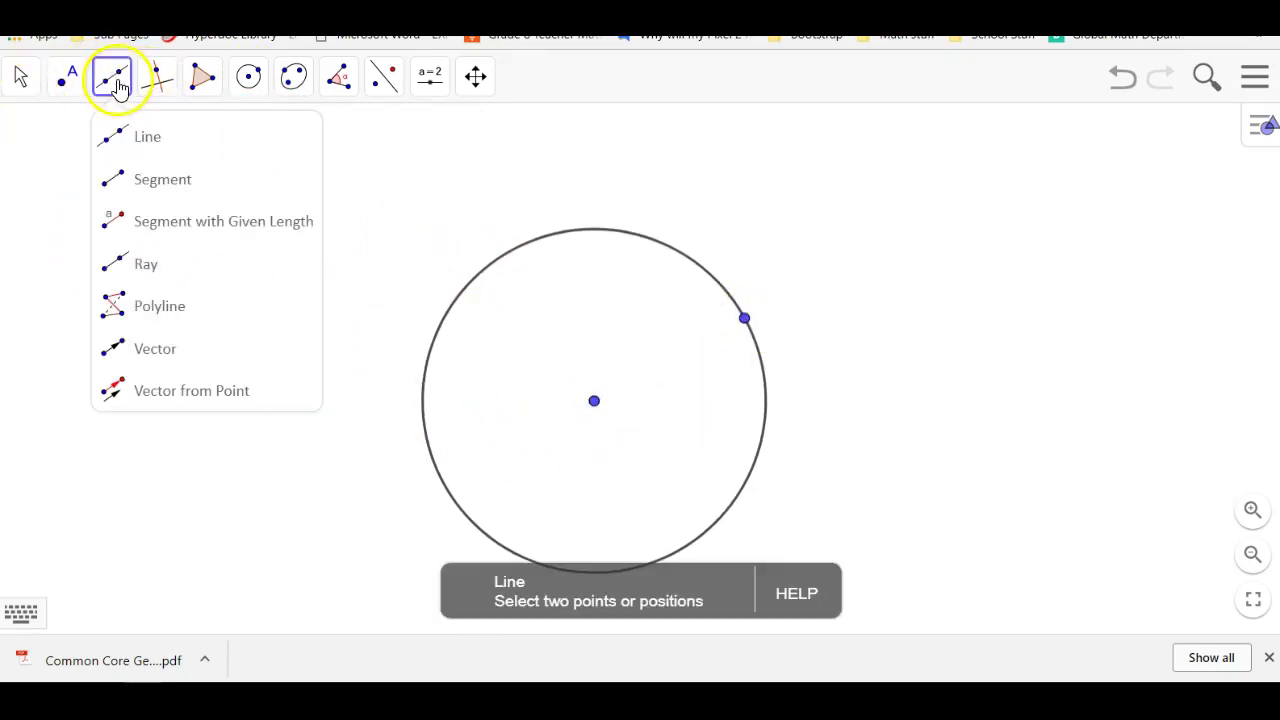
left_click(114, 134)
left_click(241, 204)
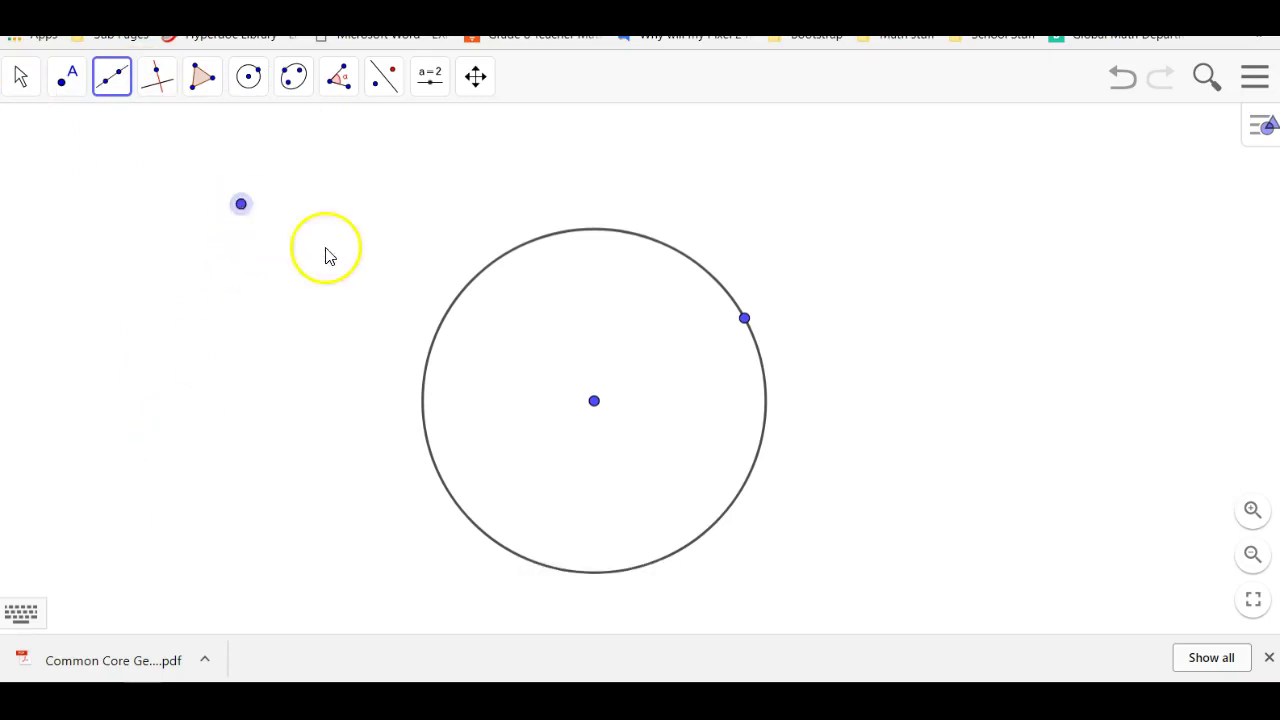
left_click(904, 416)
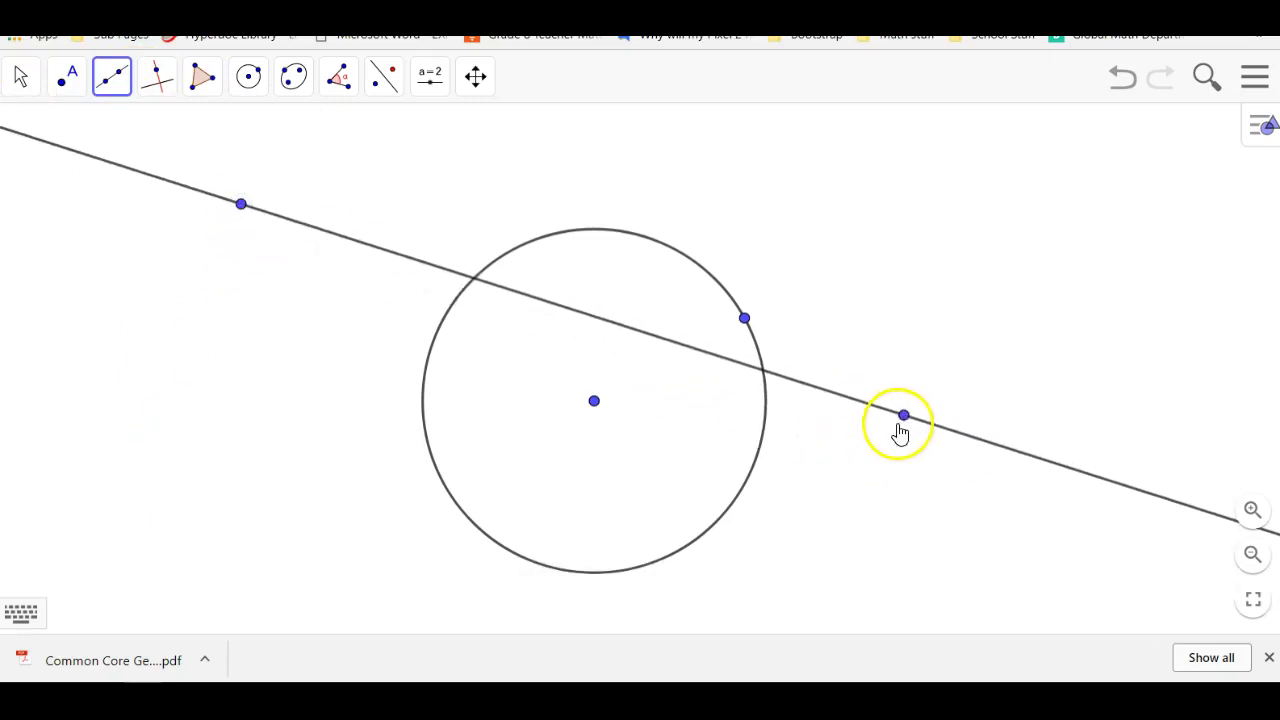
left_click(302, 577)
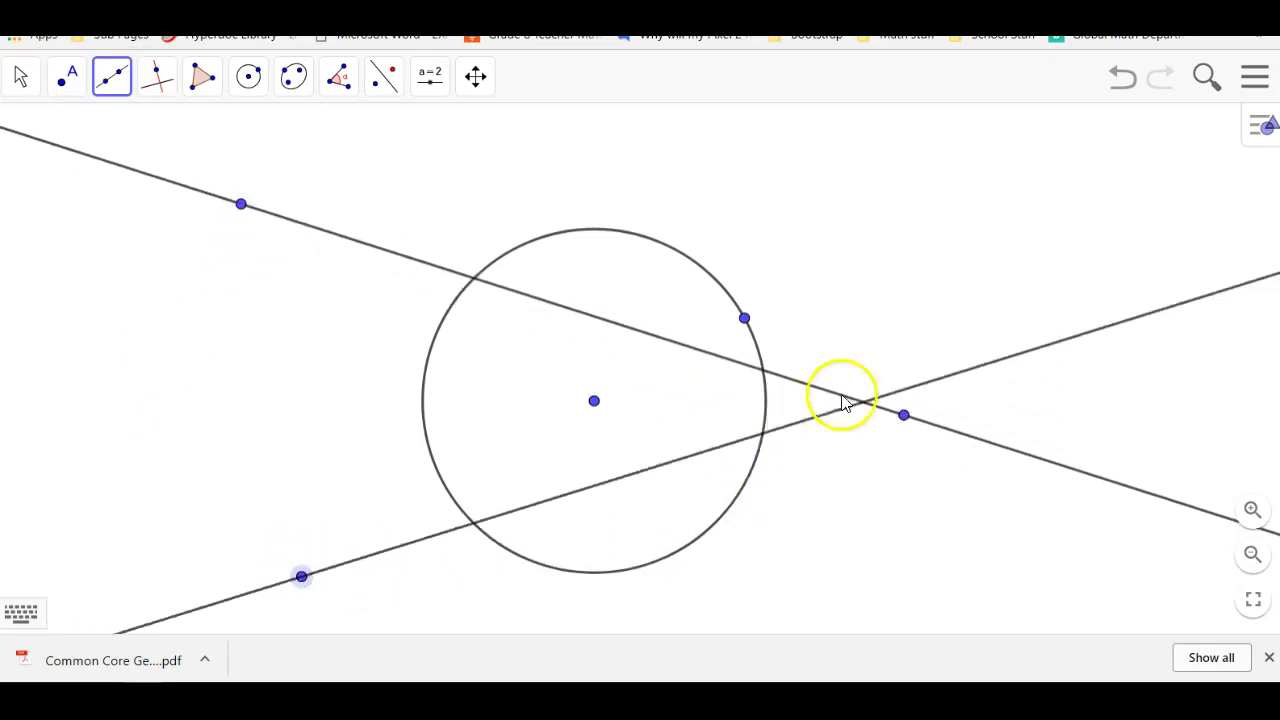
left_click(904, 415)
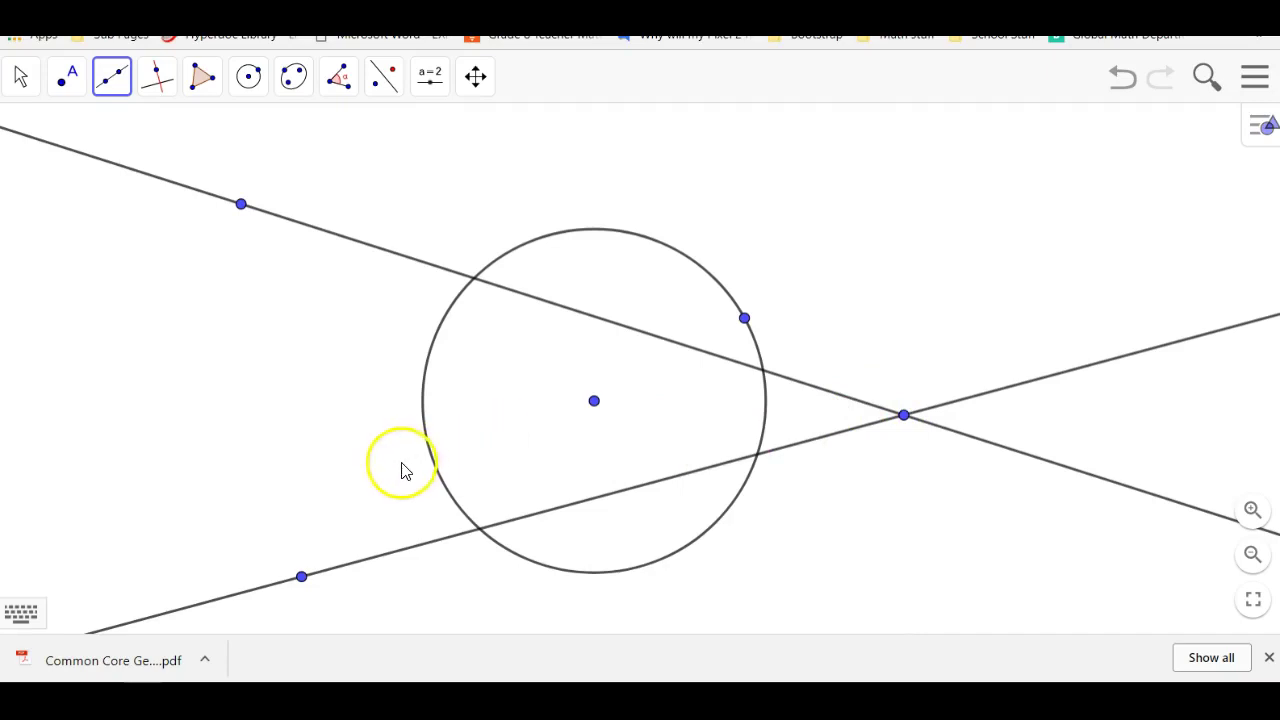
key("Escape")
left_click_drag(303, 578, 253, 537)
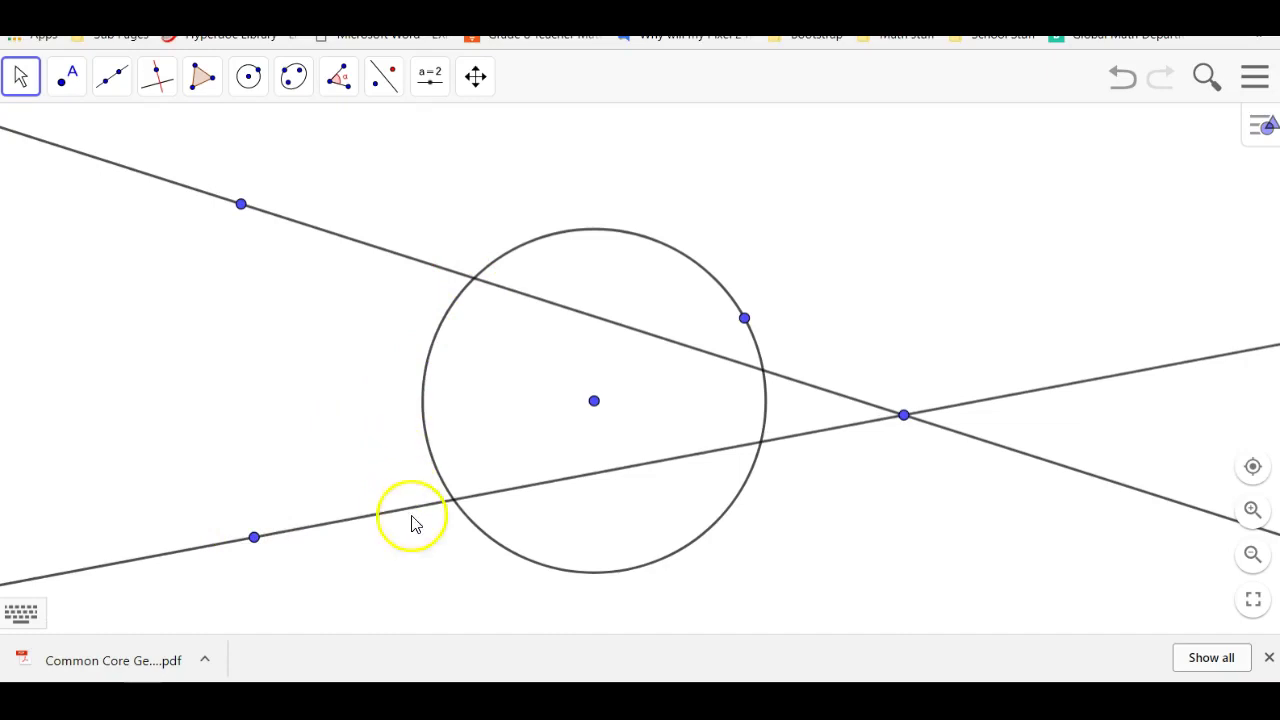
Mark the intersections of both lines with the circle on the side farther from the lines' shared outside point
left_click(66, 76)
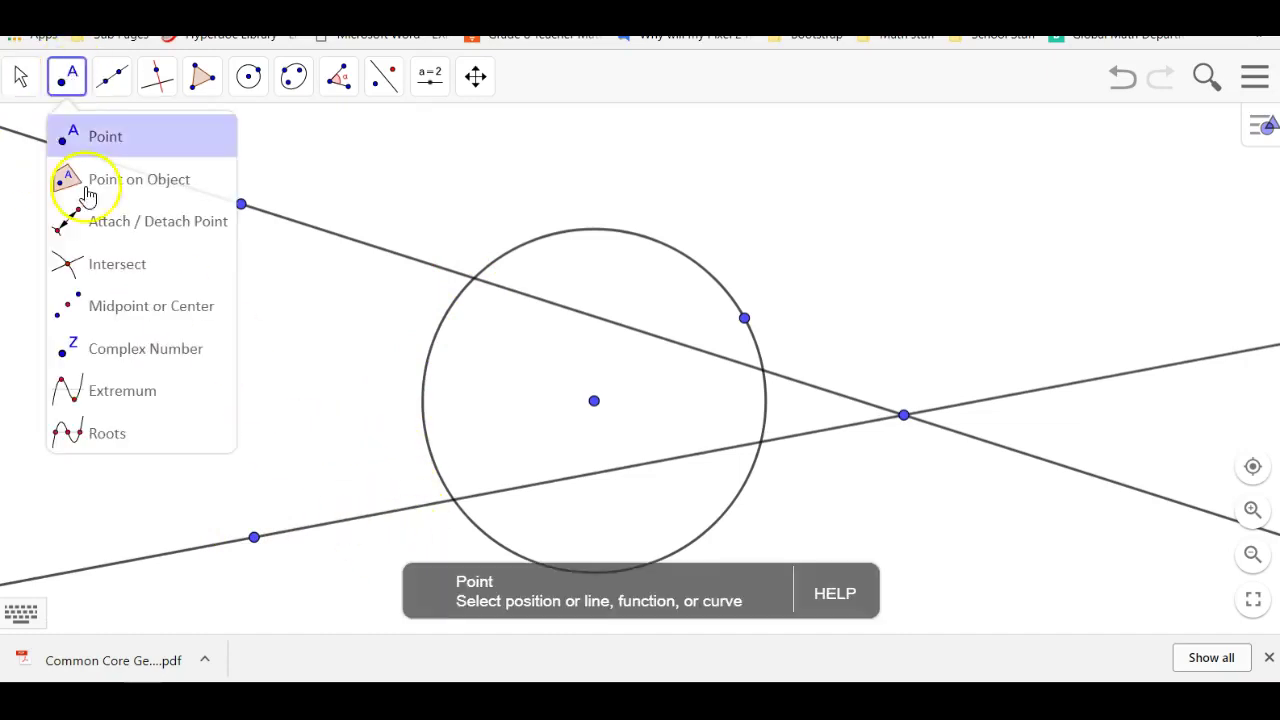
left_click(103, 266)
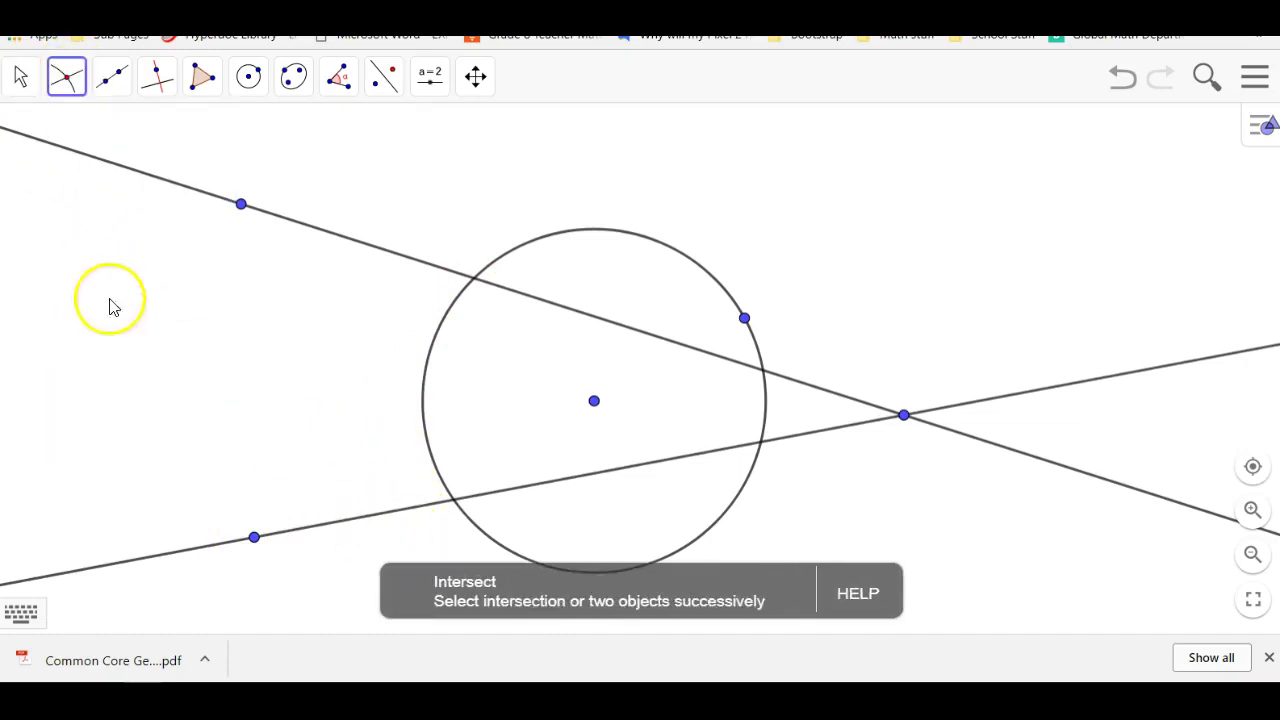
left_click(452, 503)
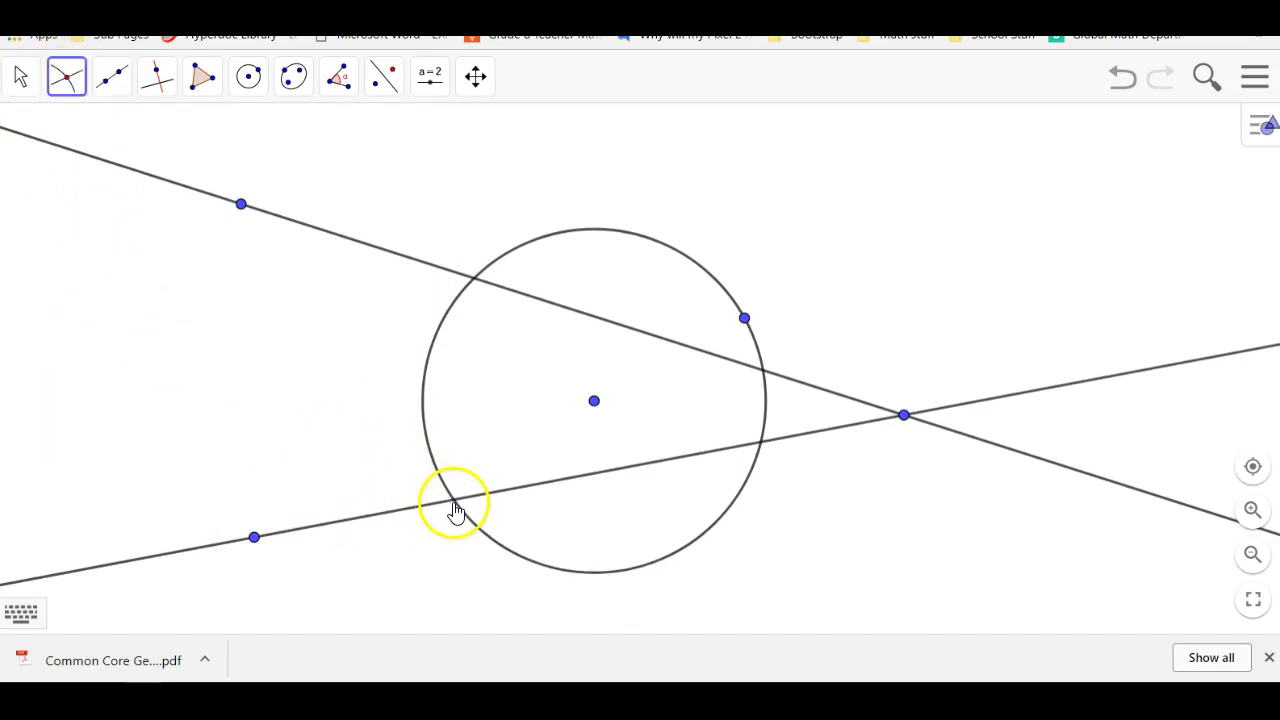
left_click(476, 288)
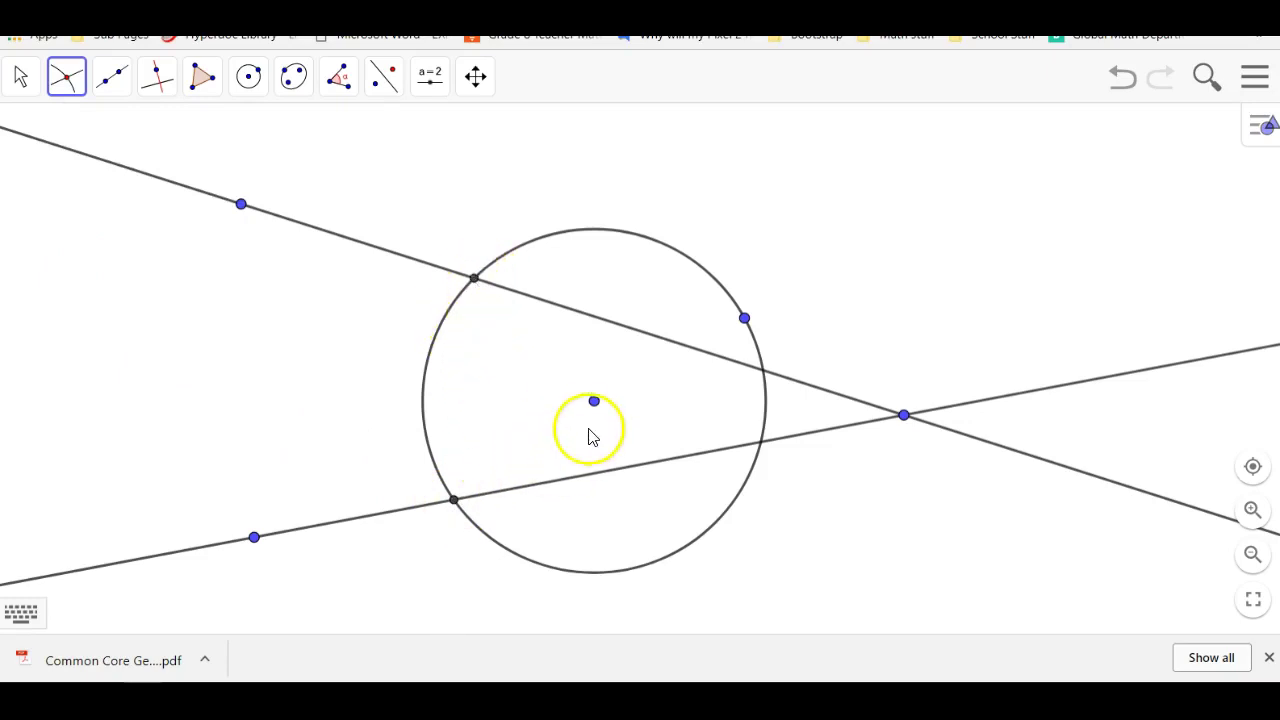
Measure the central angle between the two intersection points and move its label clear of the center point
left_click(110, 76)
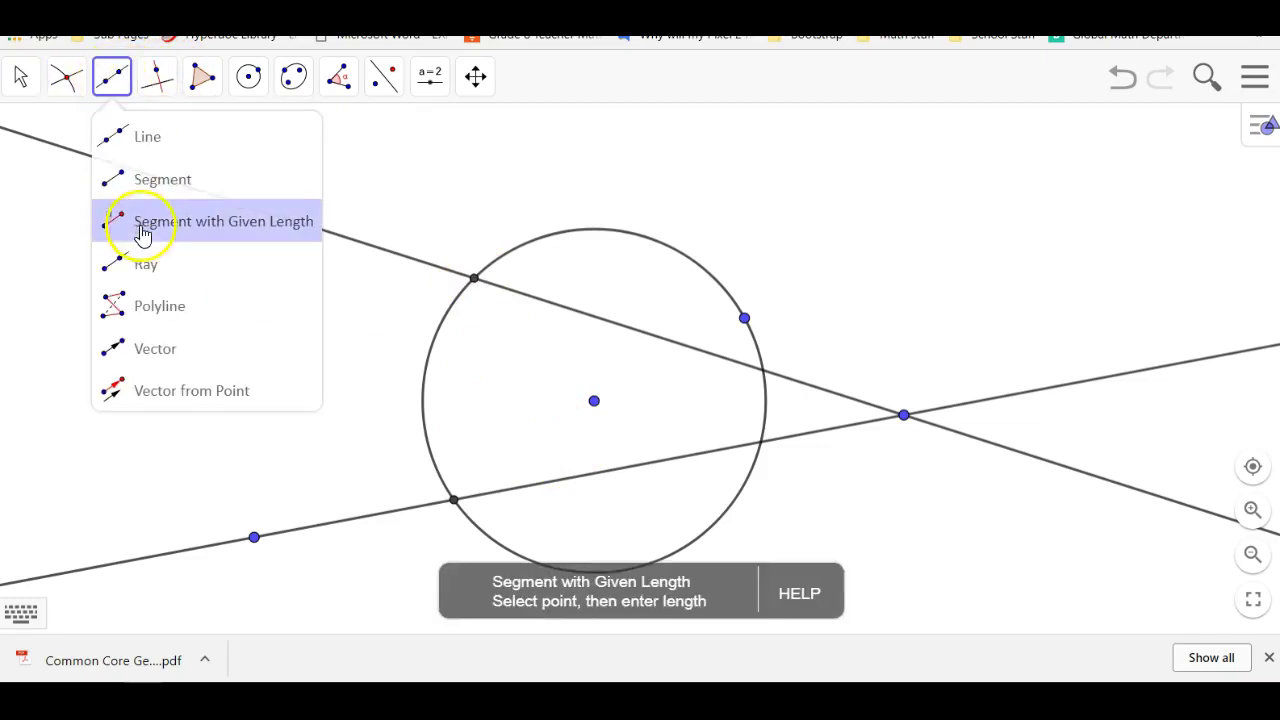
mouse_move(430, 80)
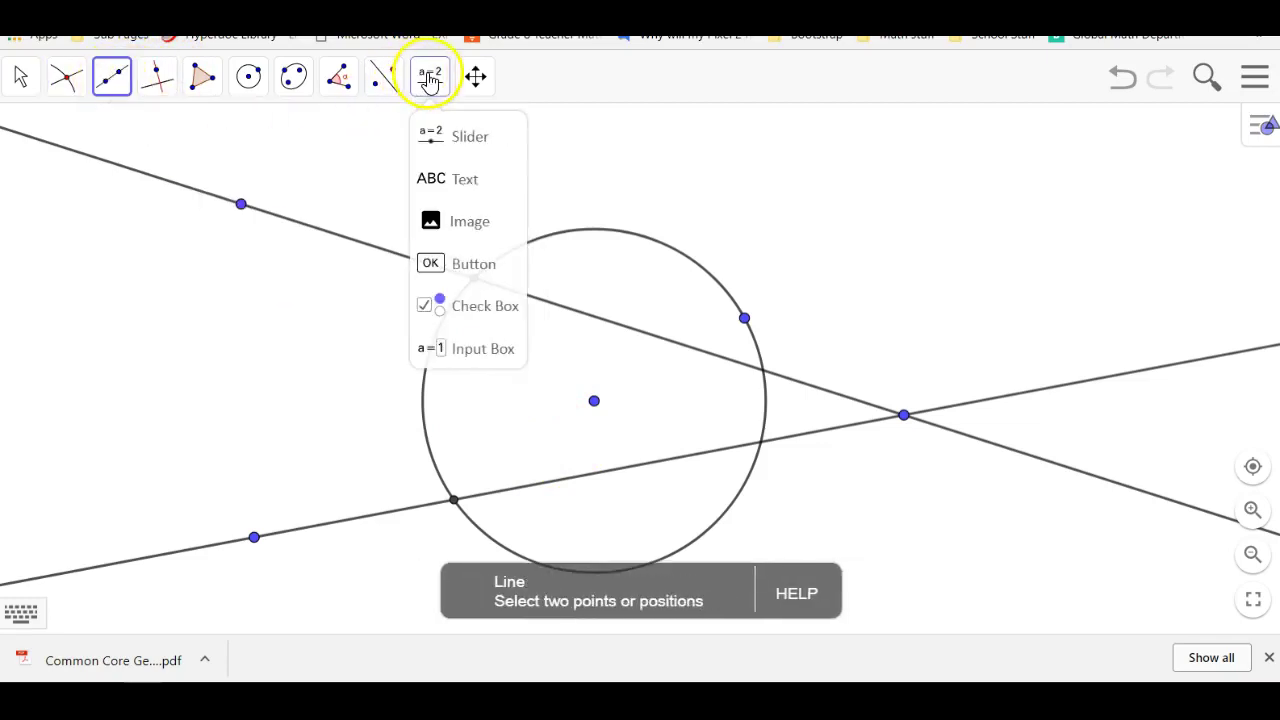
mouse_move(343, 88)
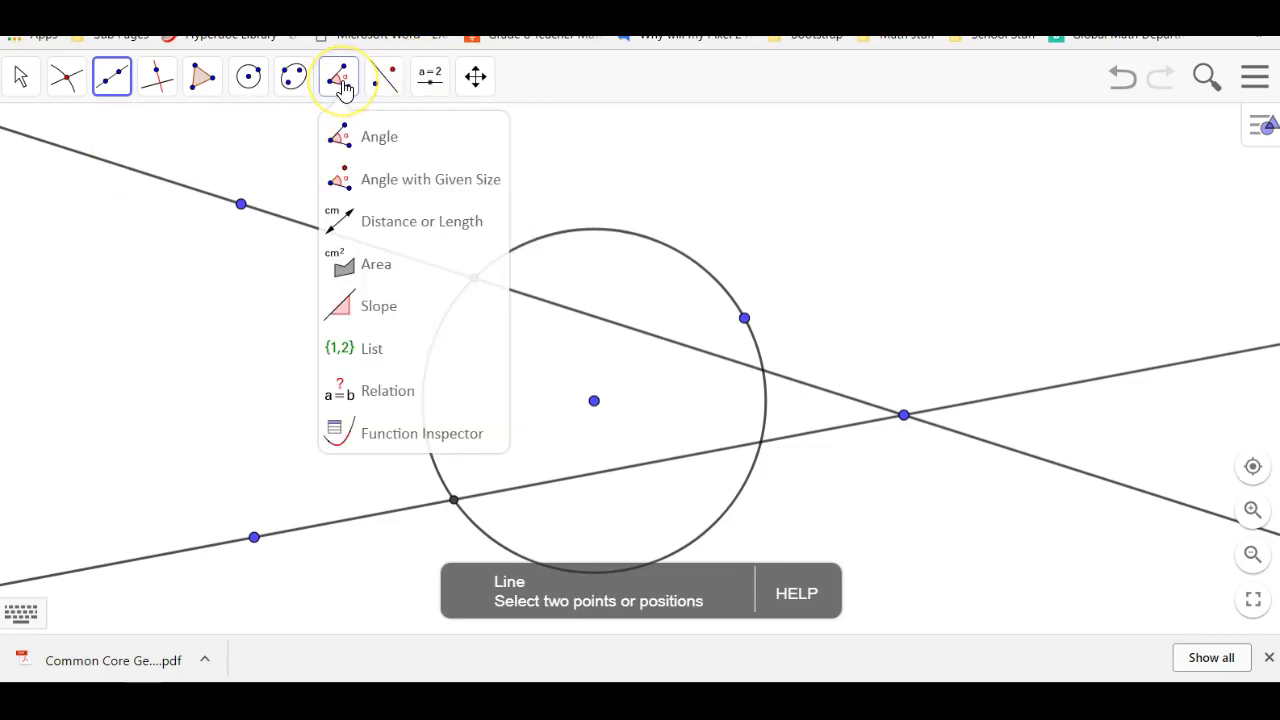
left_click(366, 136)
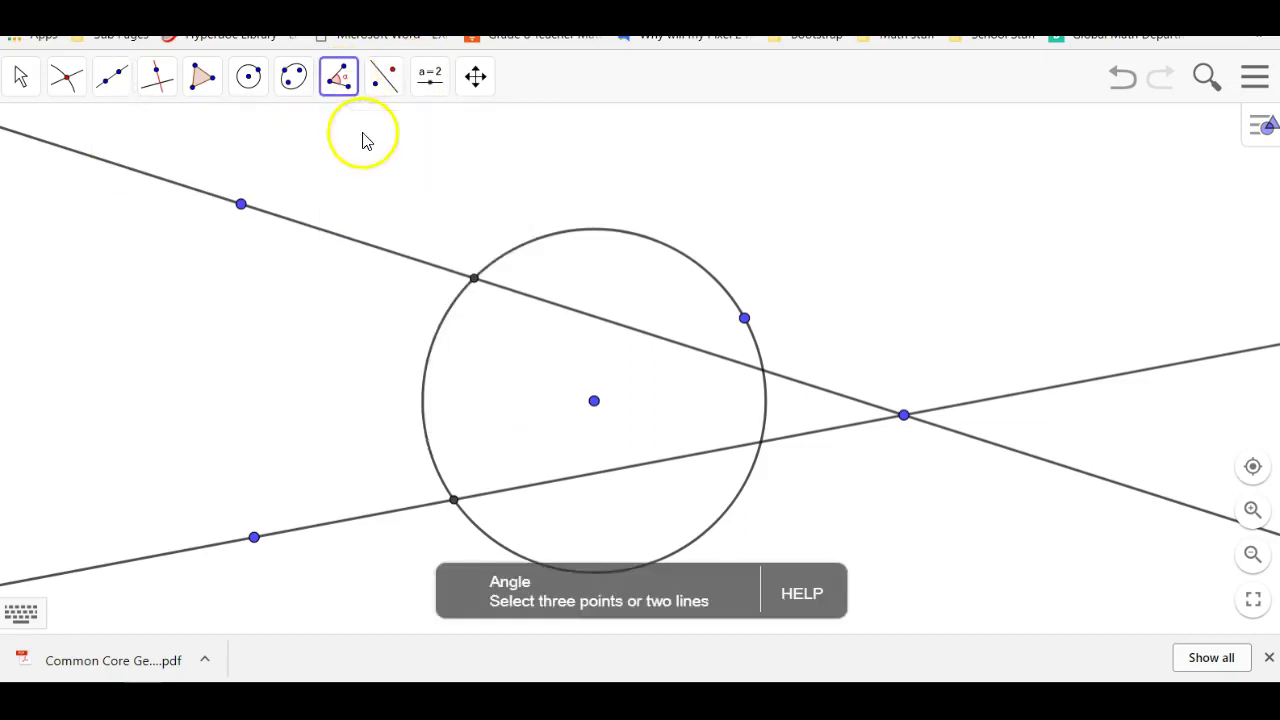
left_click(474, 279)
left_click(594, 401)
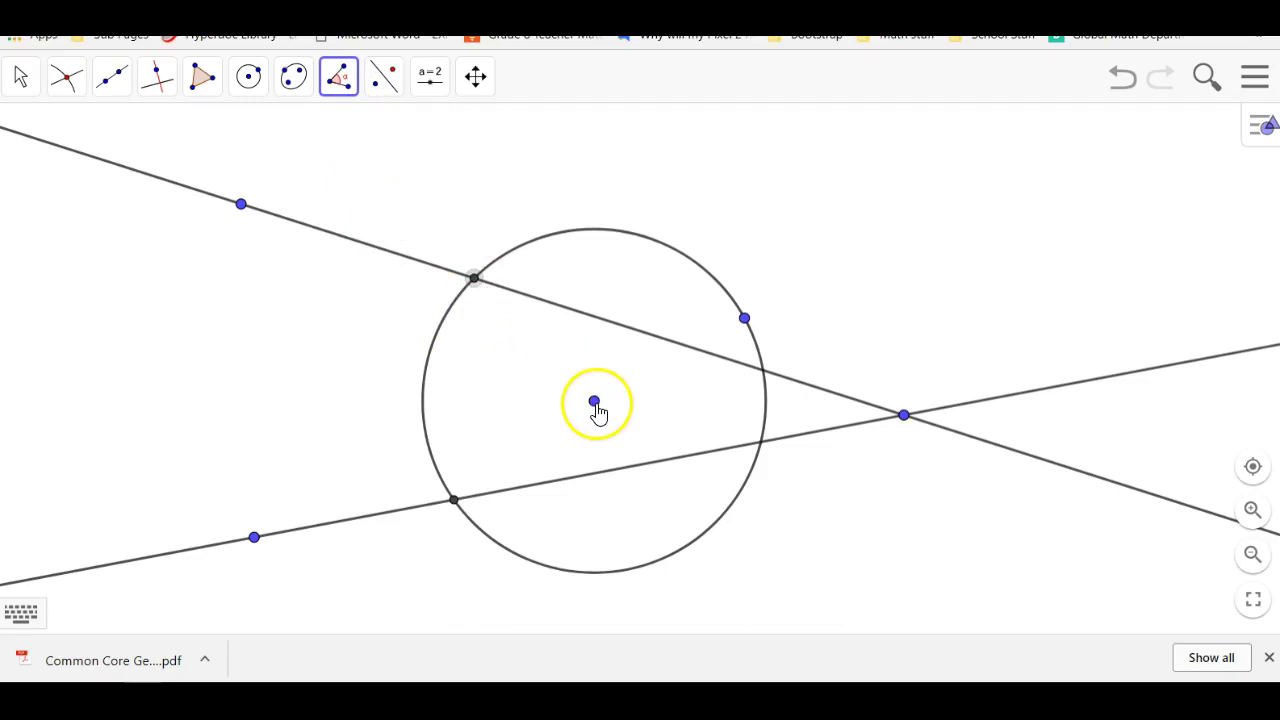
left_click(453, 501)
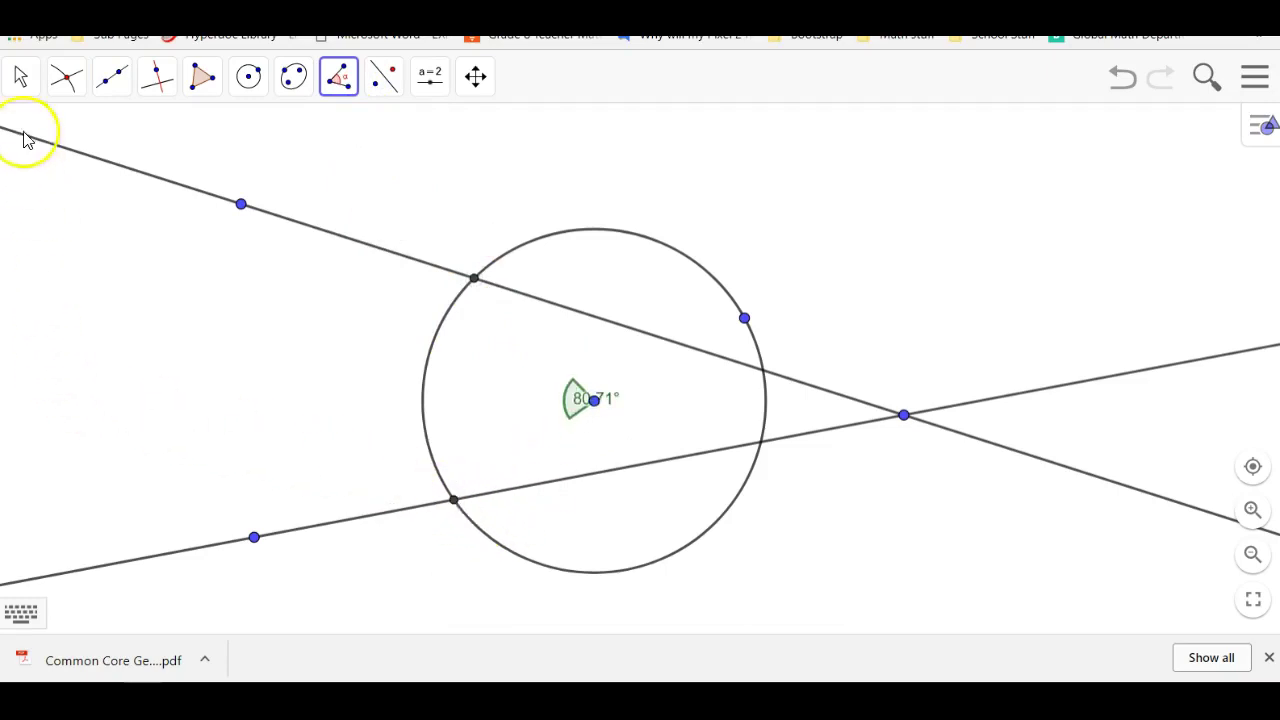
key("Escape")
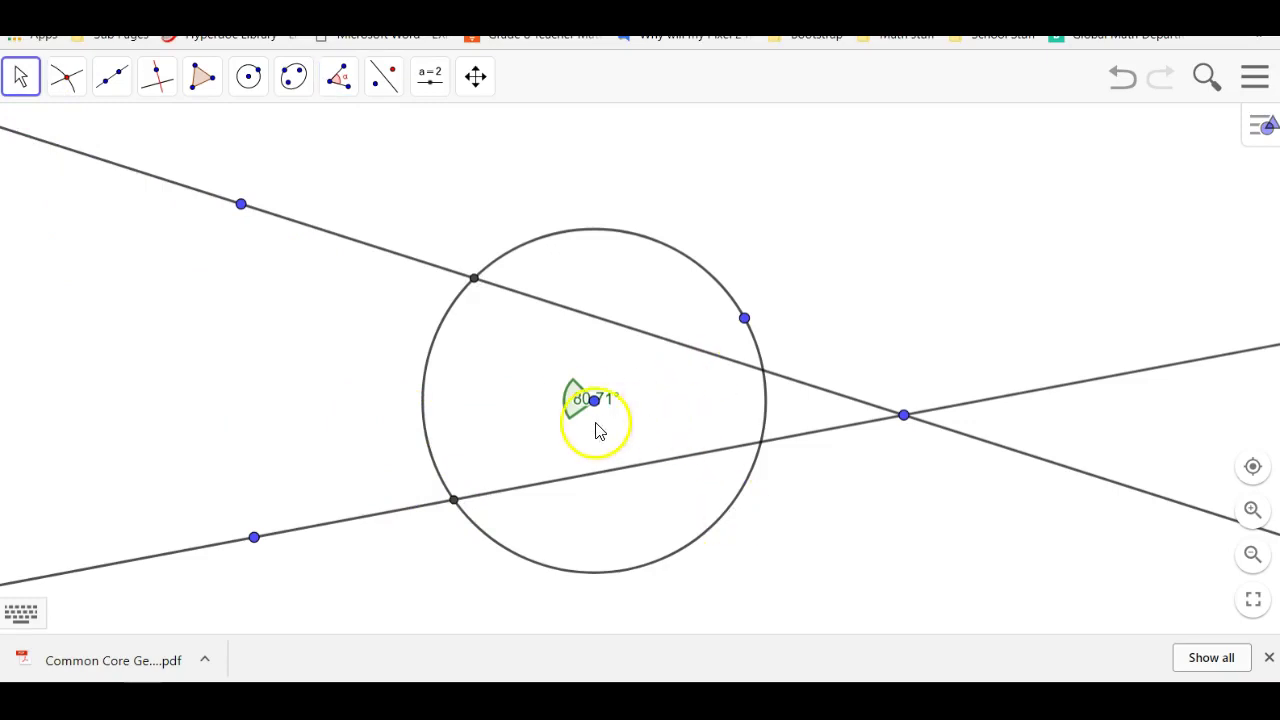
left_click_drag(577, 400, 390, 408)
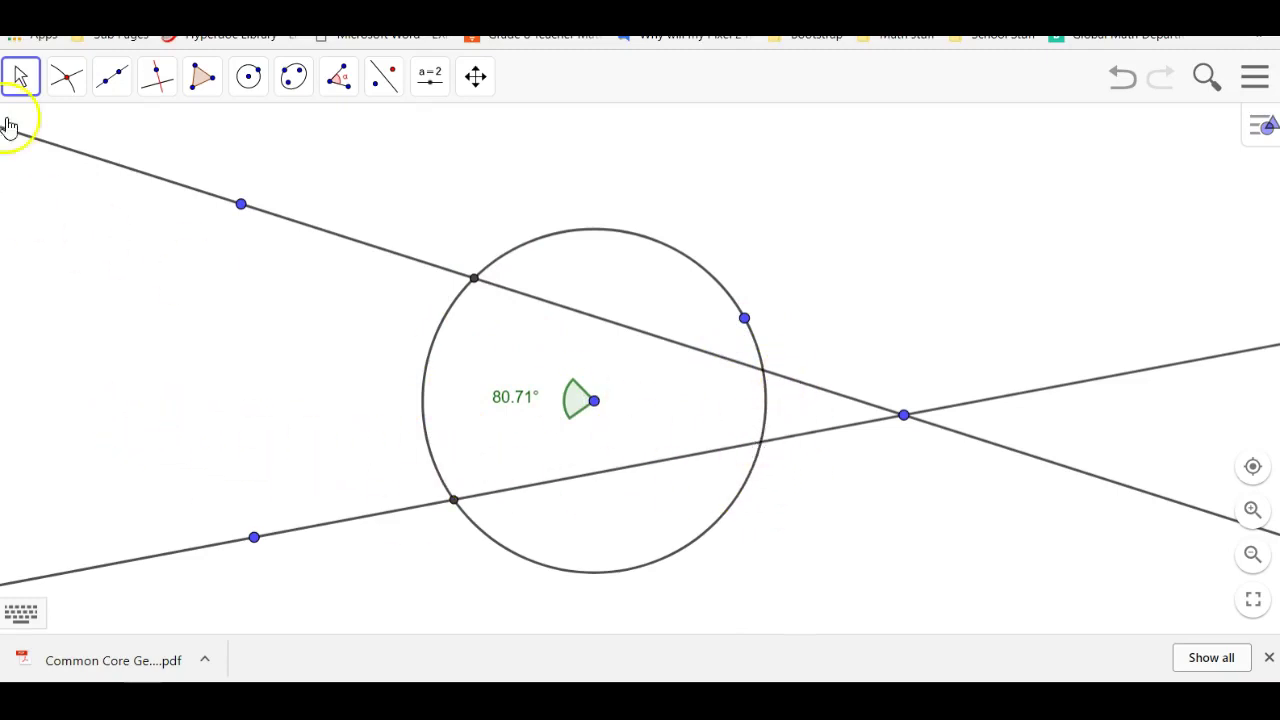
Mark the intersections of both lines with the circle on the side nearer the lines' shared outside point
left_click(64, 77)
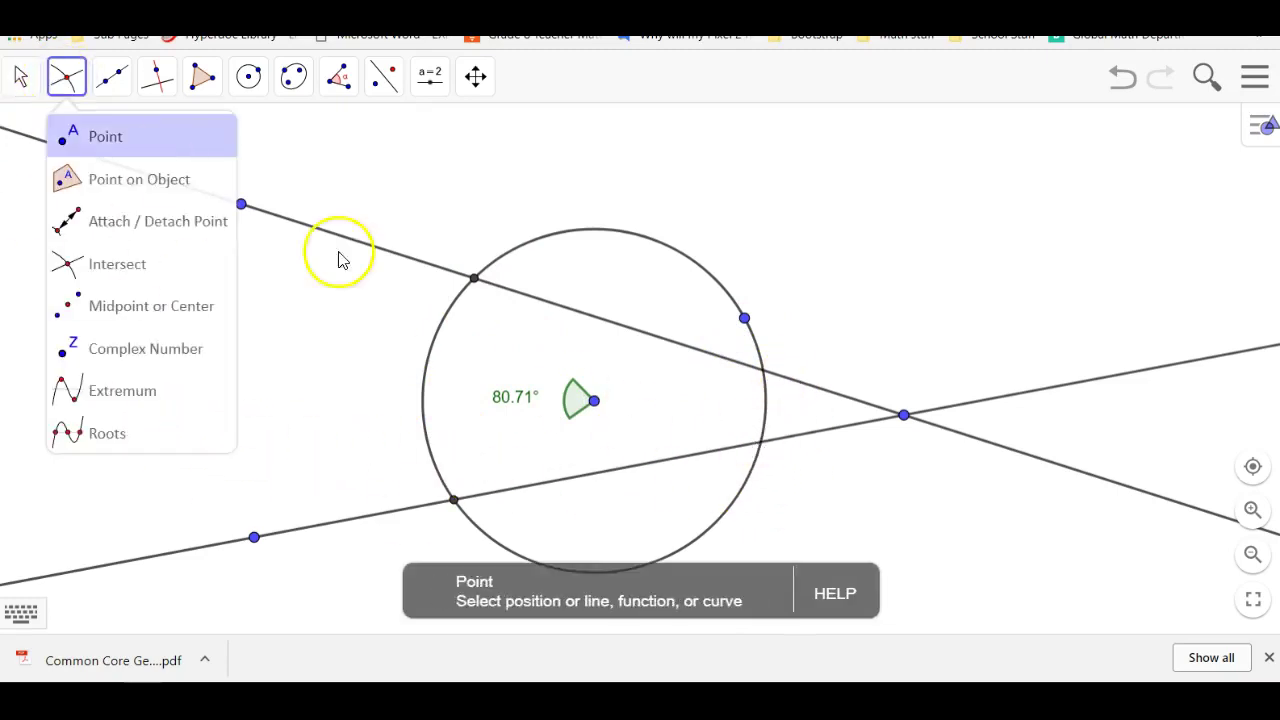
left_click(760, 445)
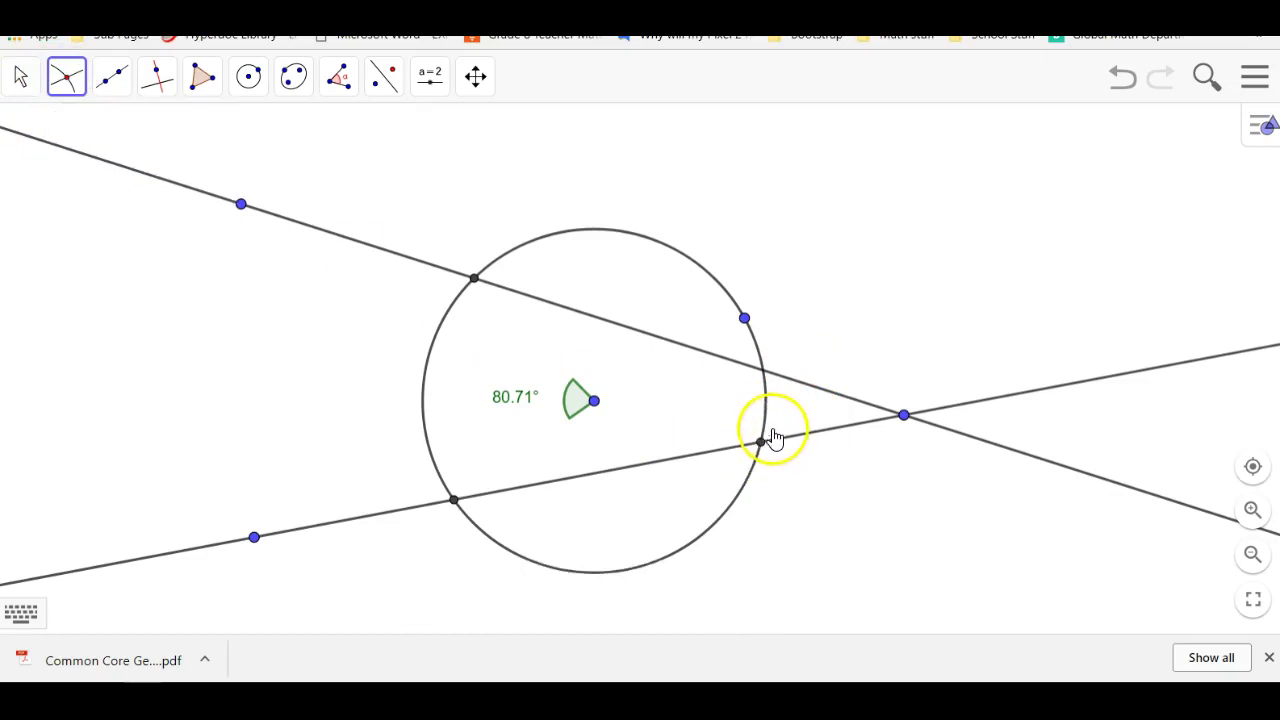
left_click(764, 373)
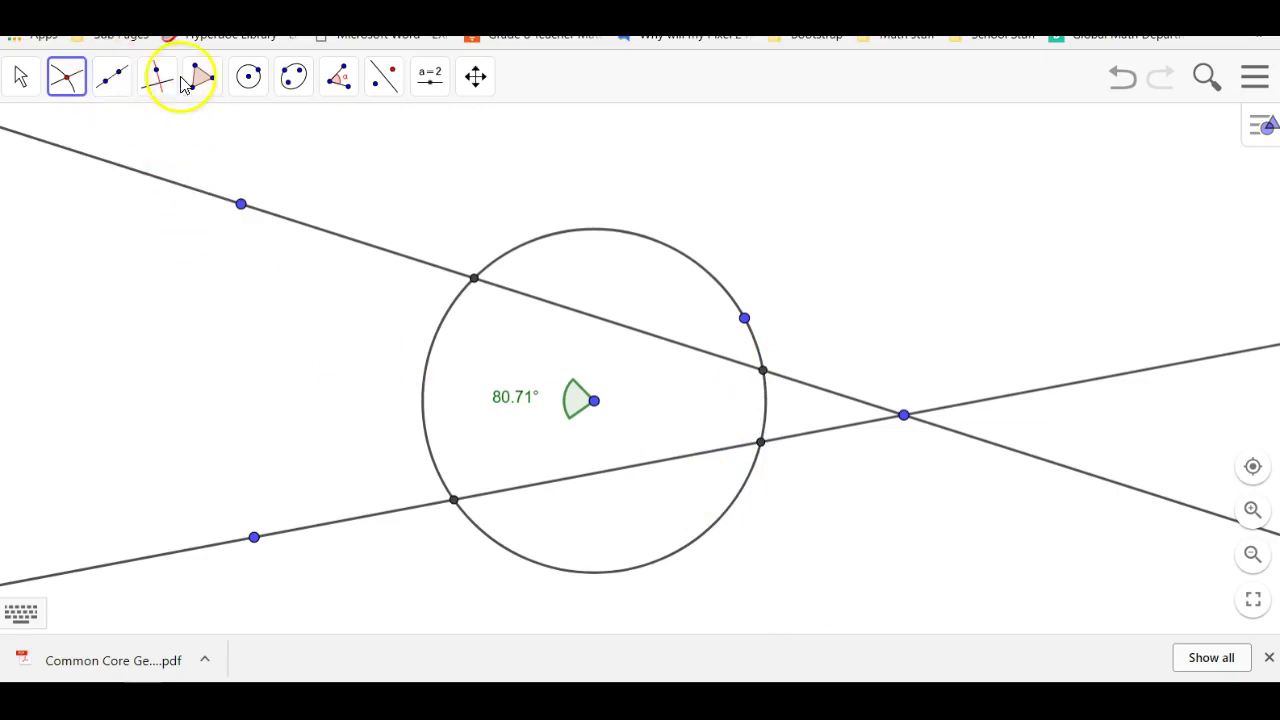
Measure the central angle between the two nearer intersection points and move its label clear of the center point
left_click(338, 78)
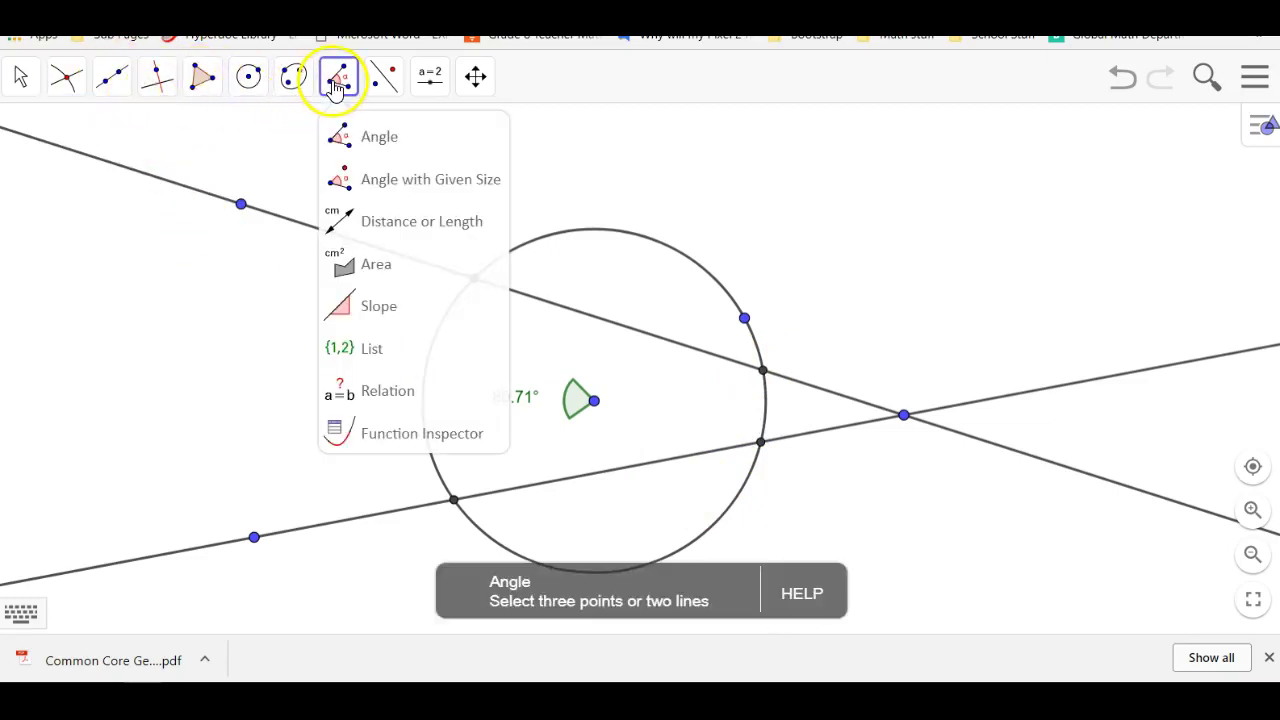
left_click(401, 145)
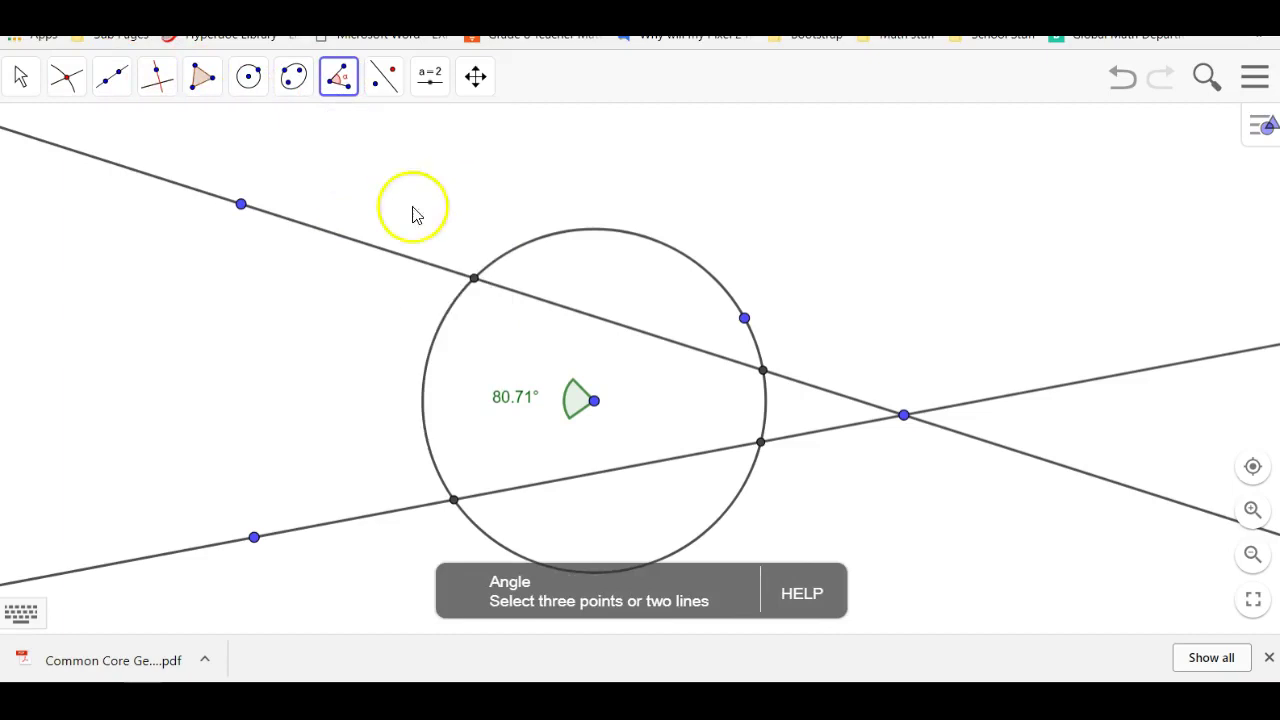
left_click(761, 442)
left_click(594, 400)
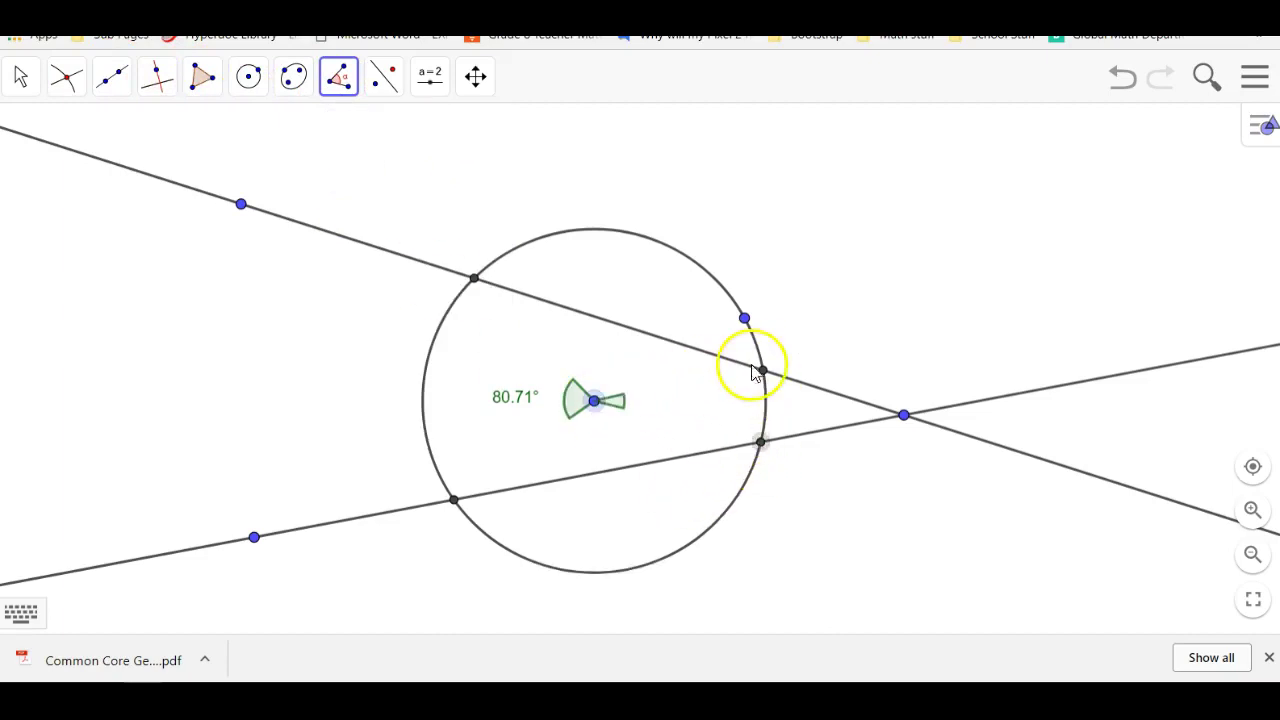
left_click(763, 372)
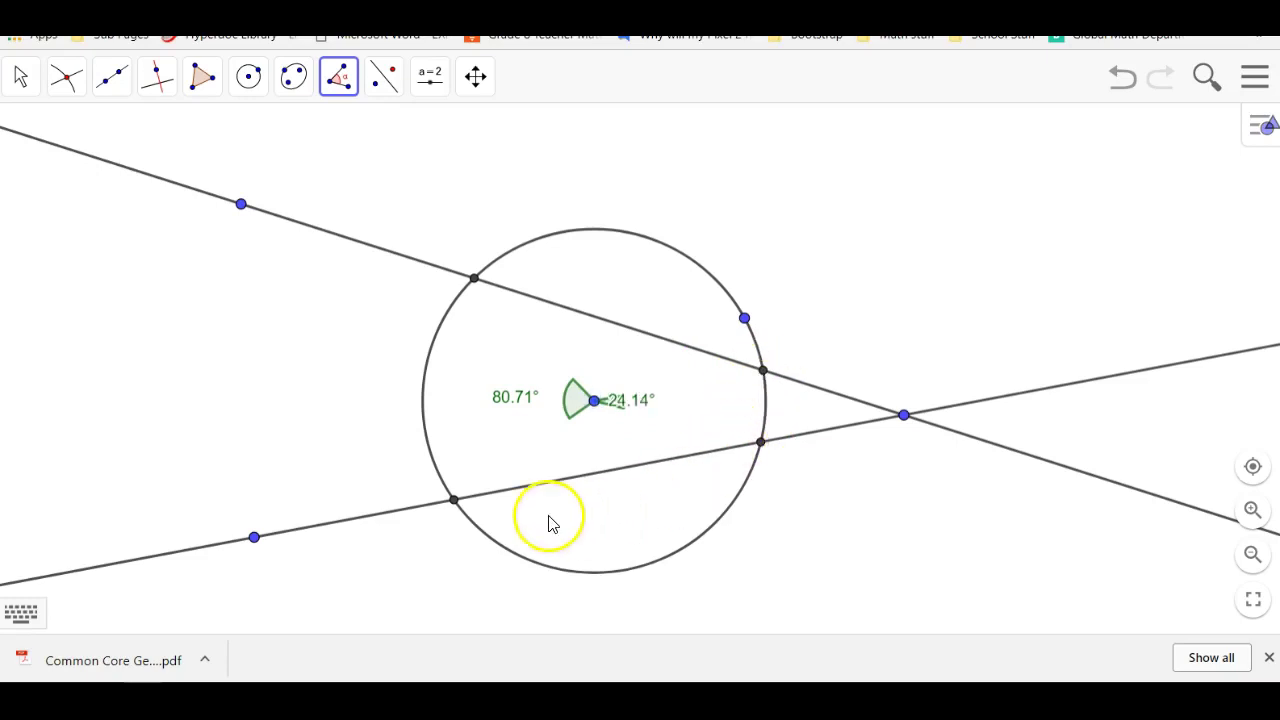
left_click(20, 76)
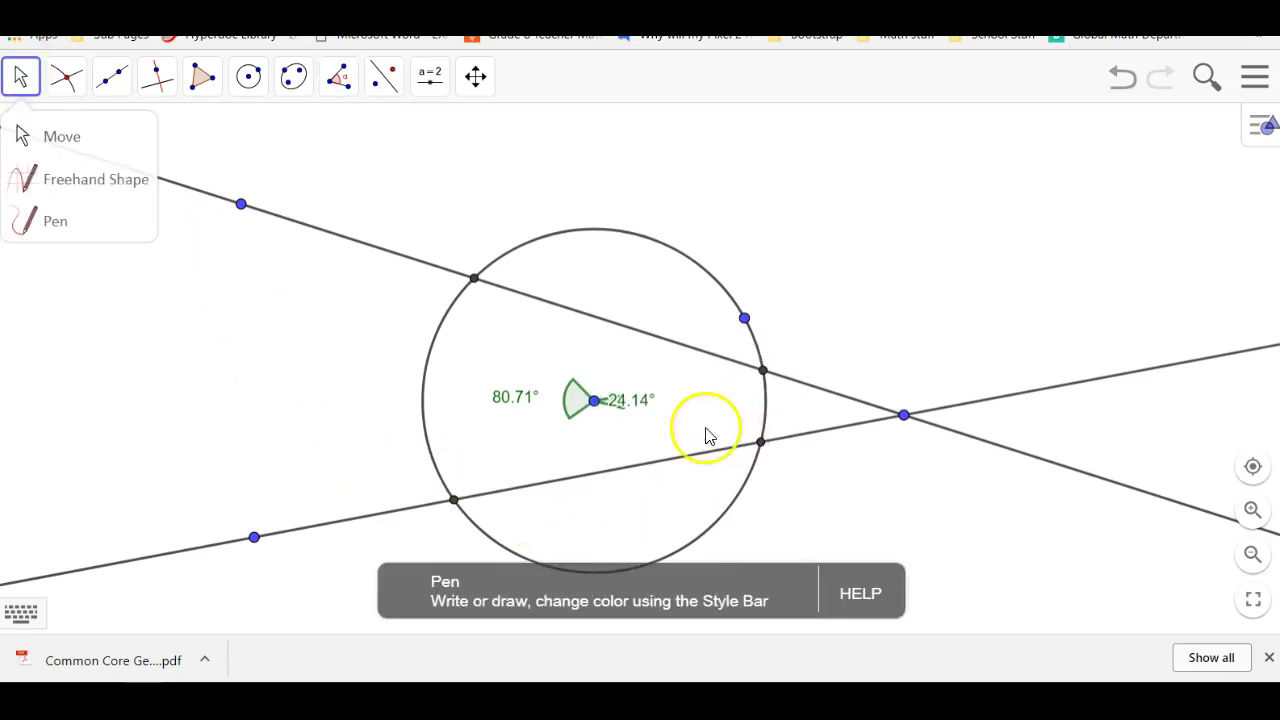
left_click_drag(640, 412, 686, 412)
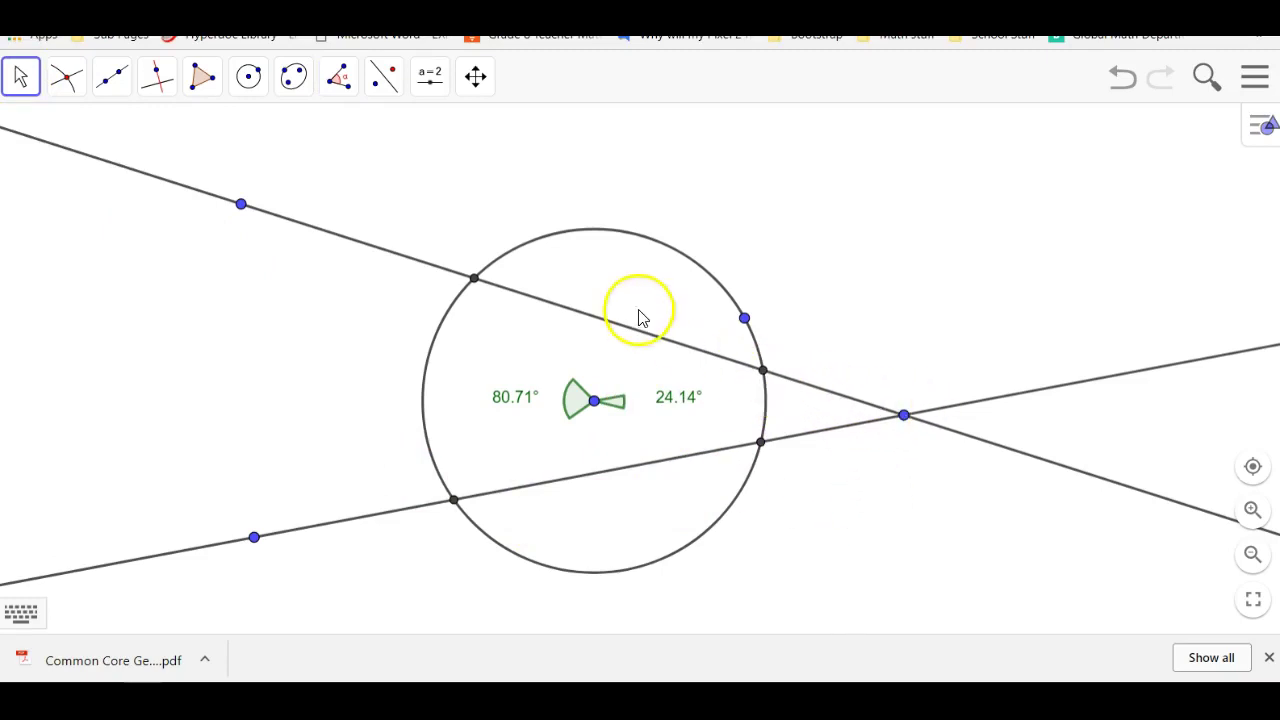
Measure the angle between the two lines at their shared outside point and move its label between the lines, toward the circle
left_click(338, 76)
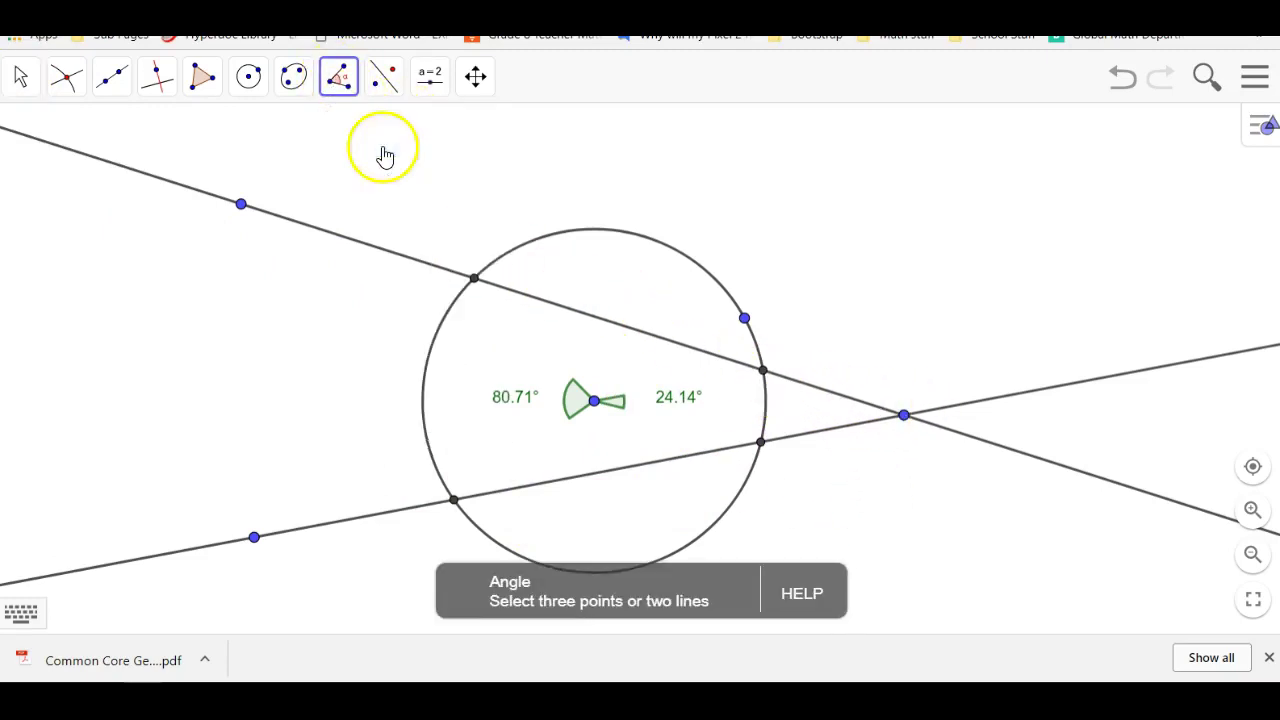
left_click(764, 373)
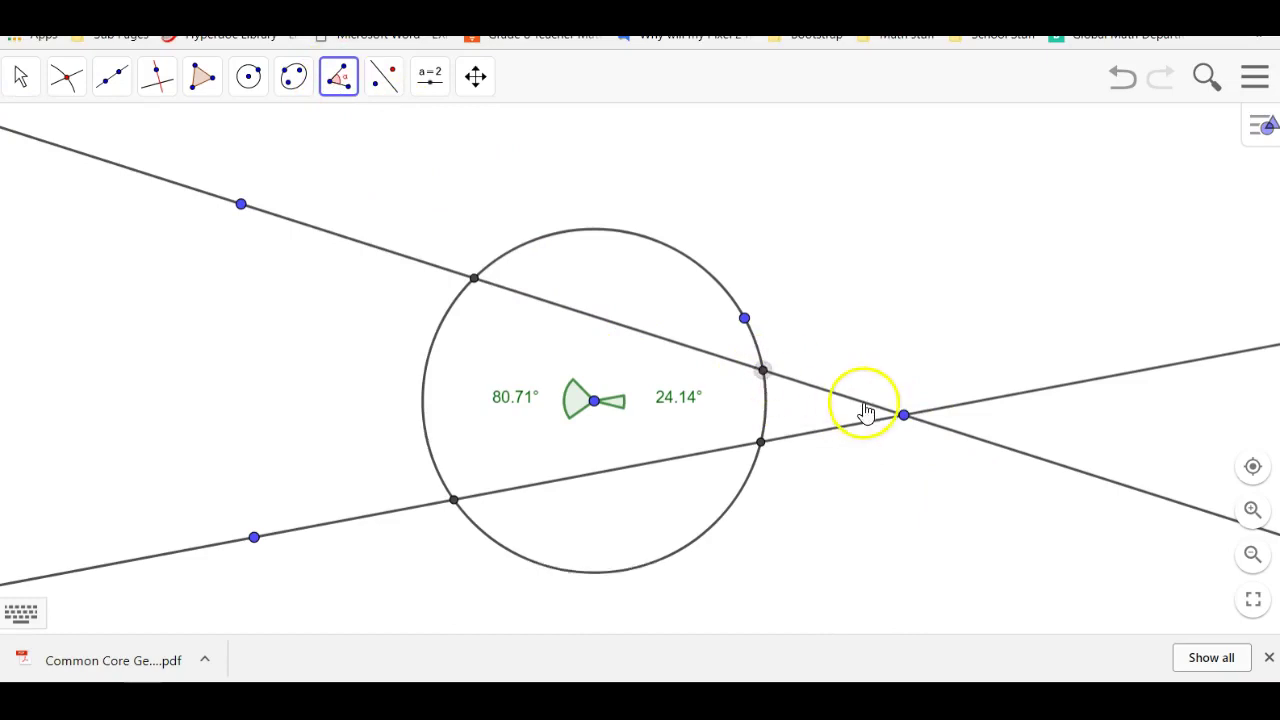
left_click(904, 416)
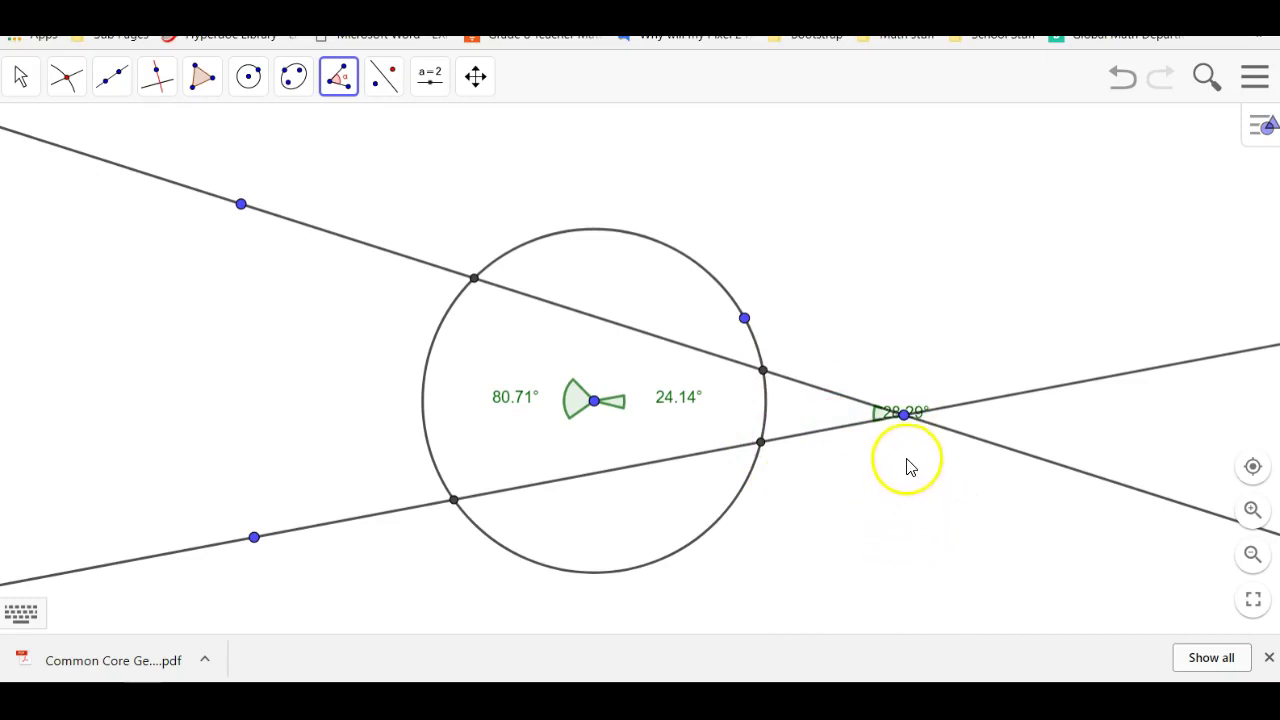
left_click(21, 78)
left_click_drag(903, 414, 783, 417)
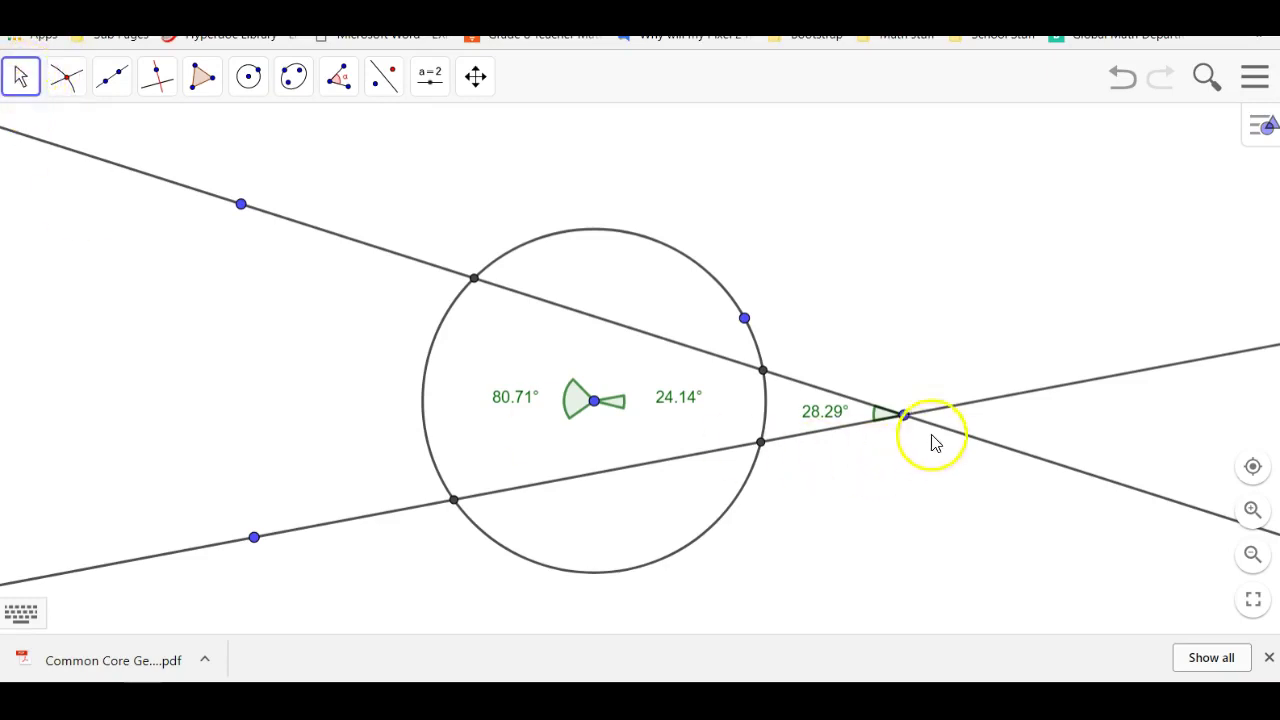
Move the lines' shared outside point farther from the circle, and shift the circle's center up and away from that point to enlarge the circle
left_click_drag(906, 424, 1059, 423)
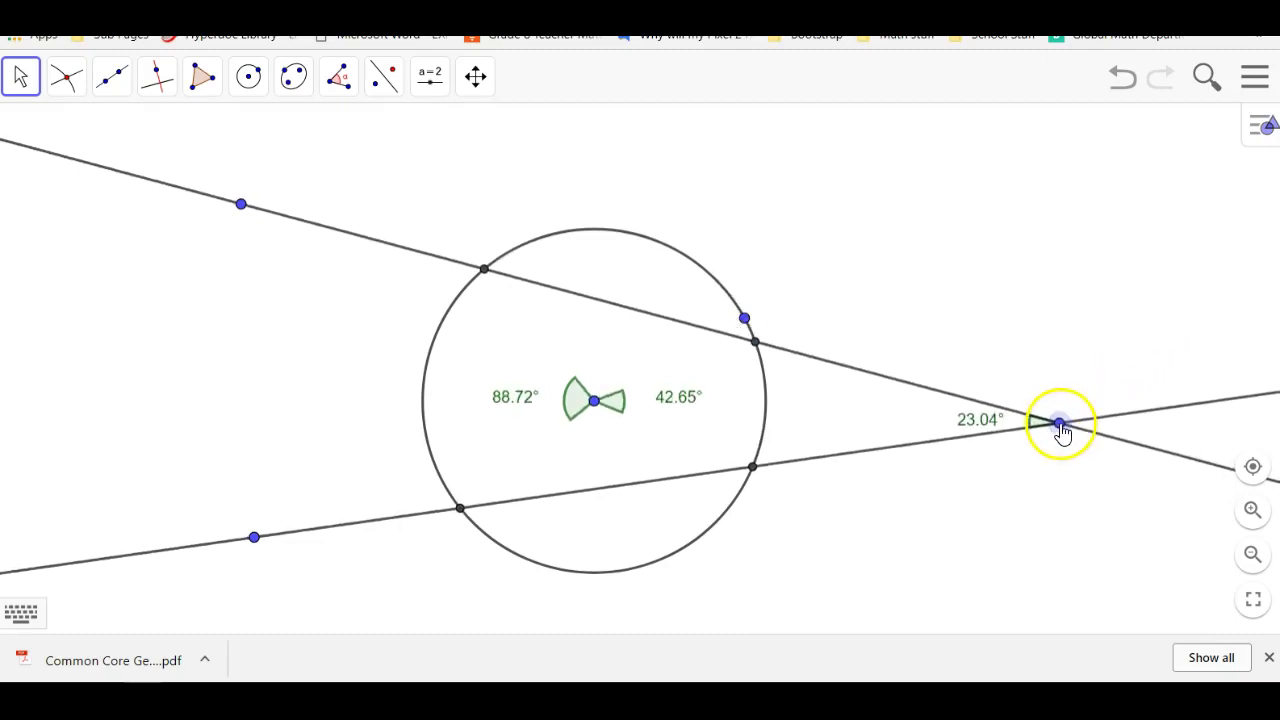
left_click_drag(593, 403, 526, 373)
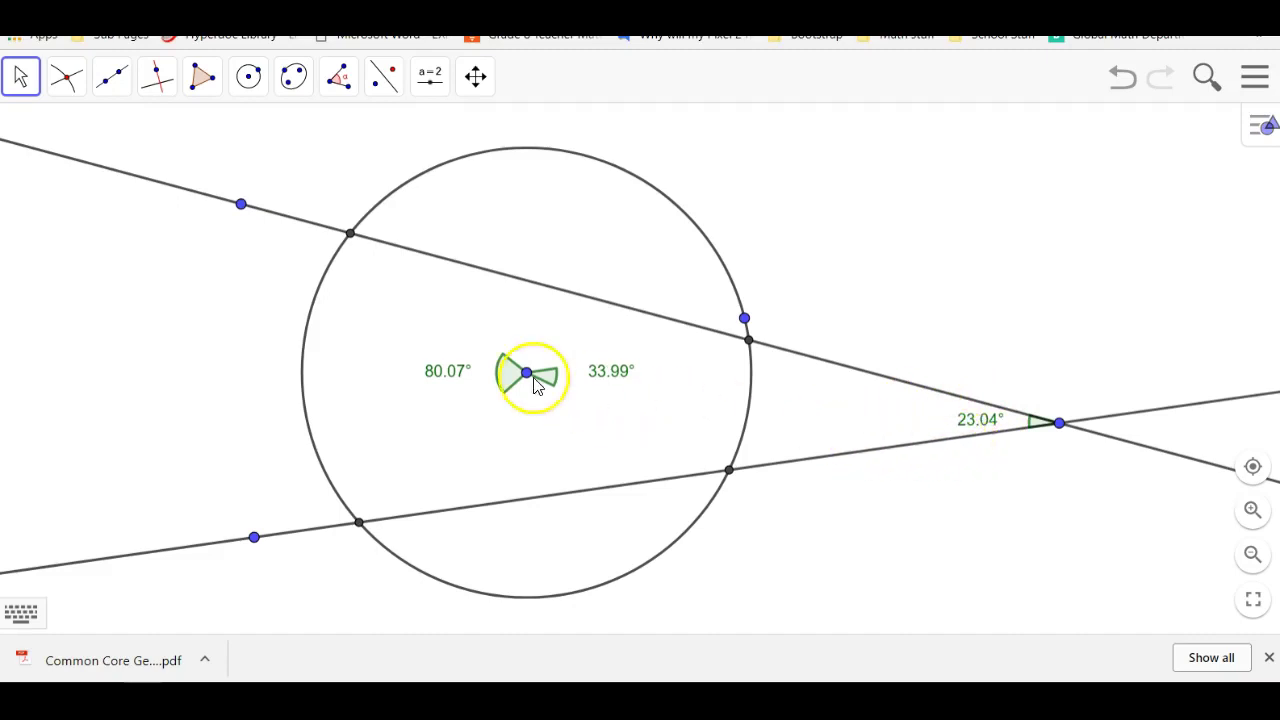
Add the text "(m arc - m arc)/2" in the empty area outside the circle, above the upper line
left_click(426, 82)
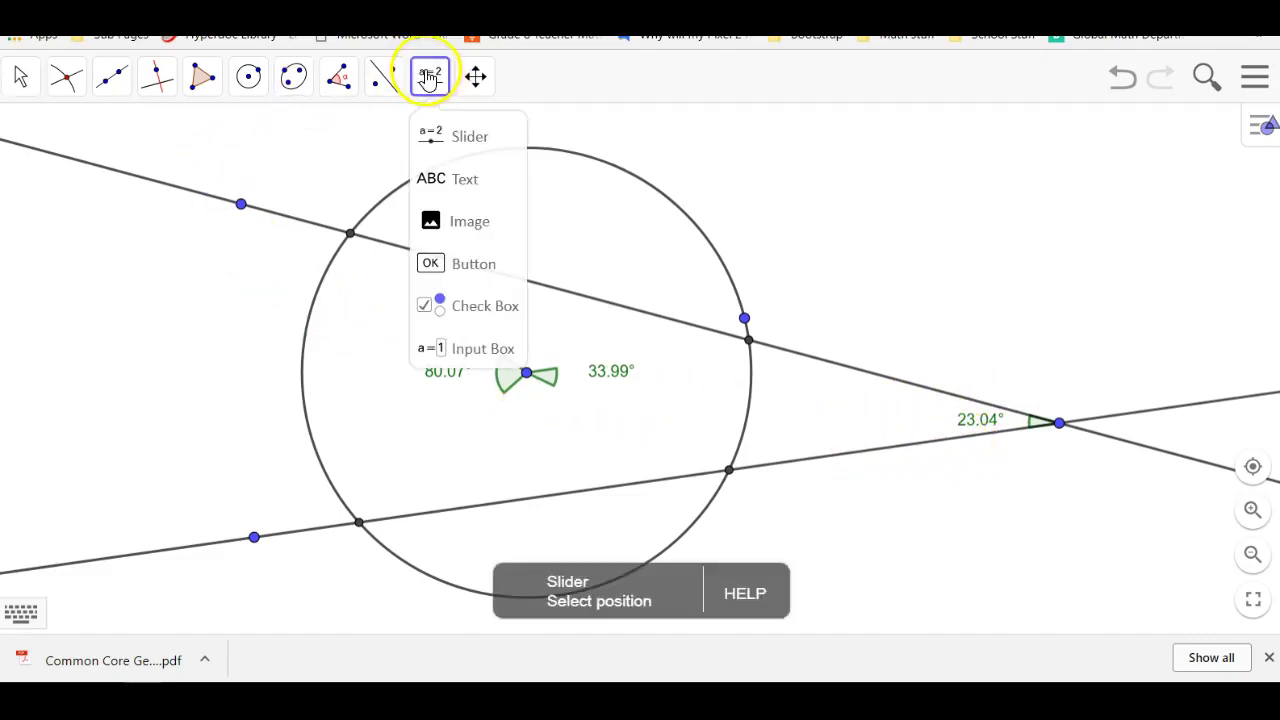
left_click(425, 186)
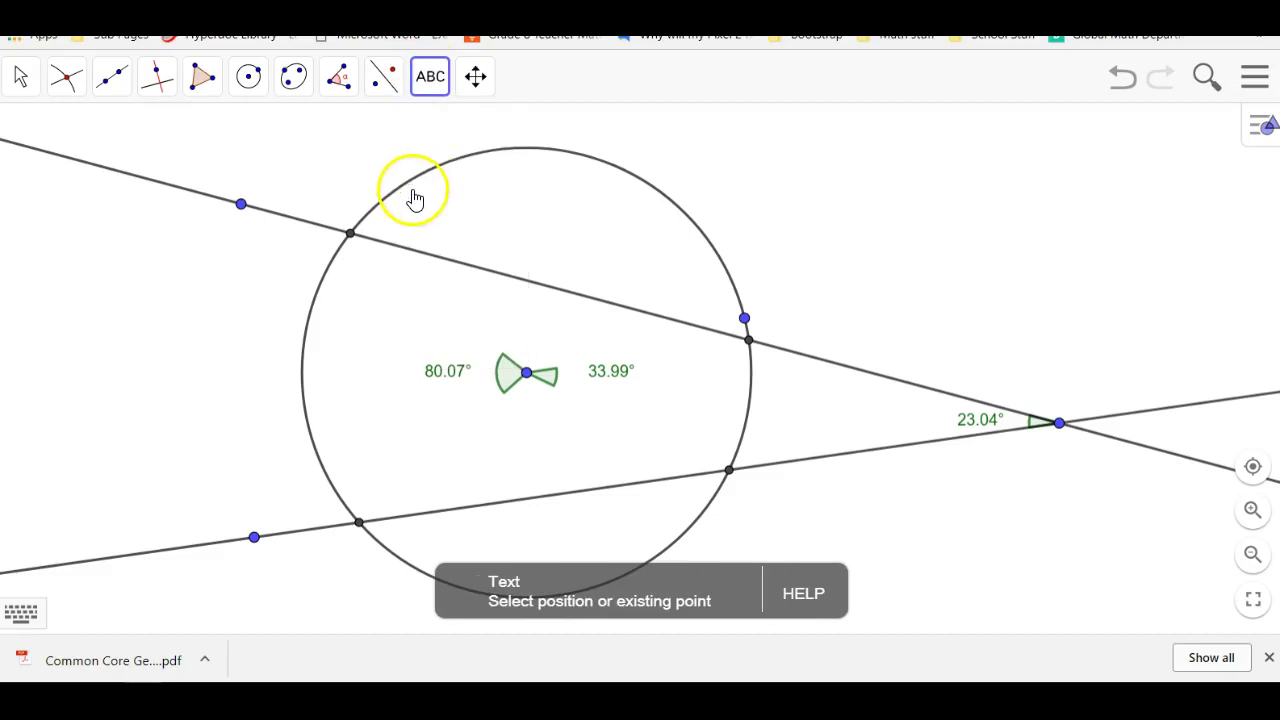
left_click(813, 235)
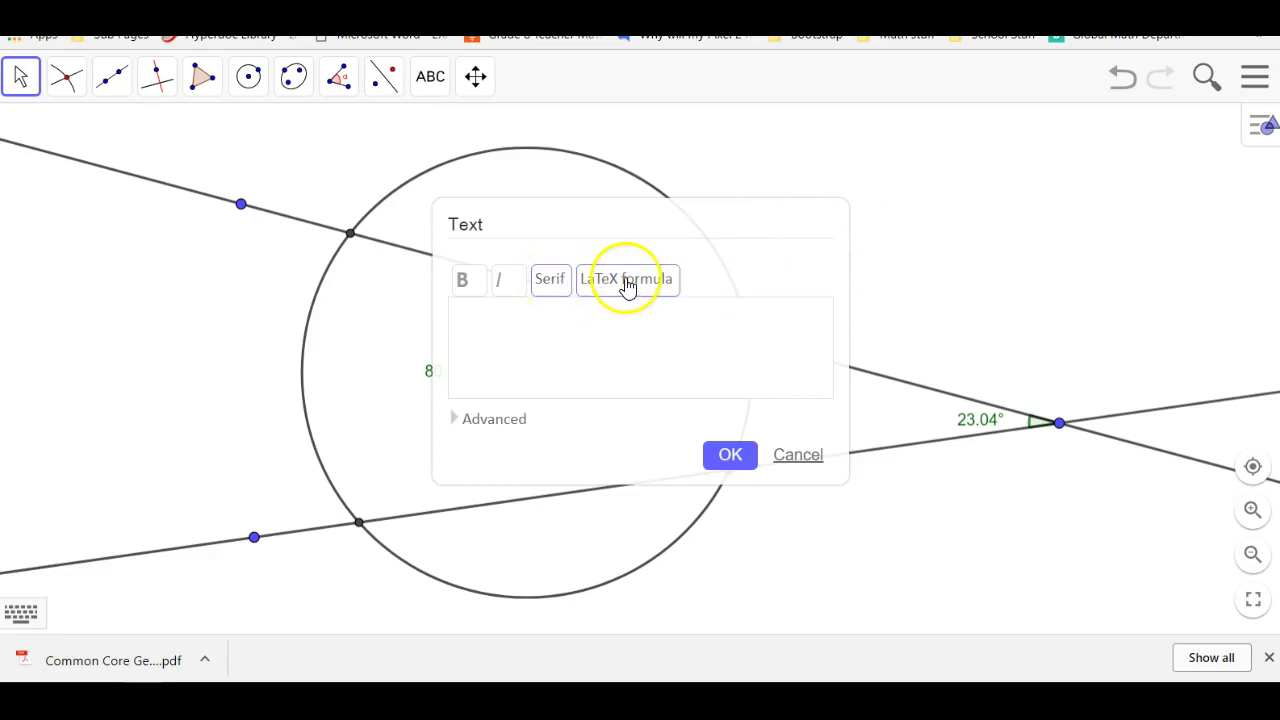
left_click(560, 284)
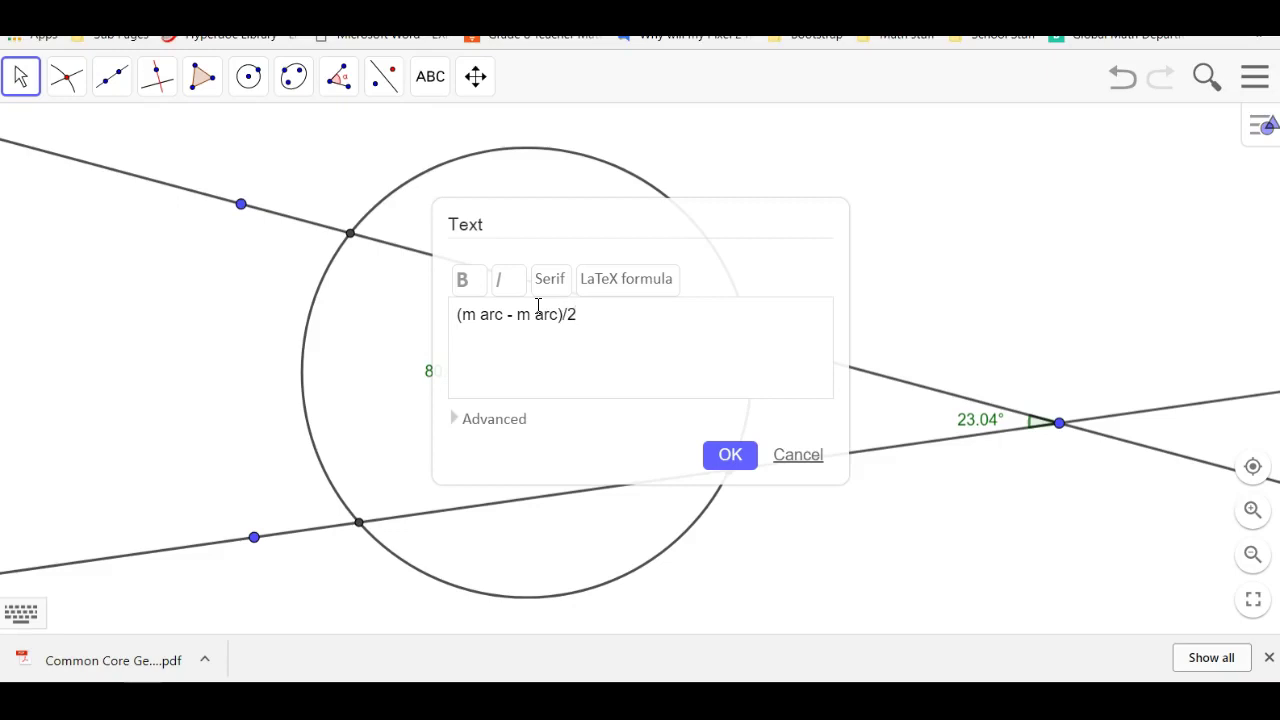
left_click(734, 456)
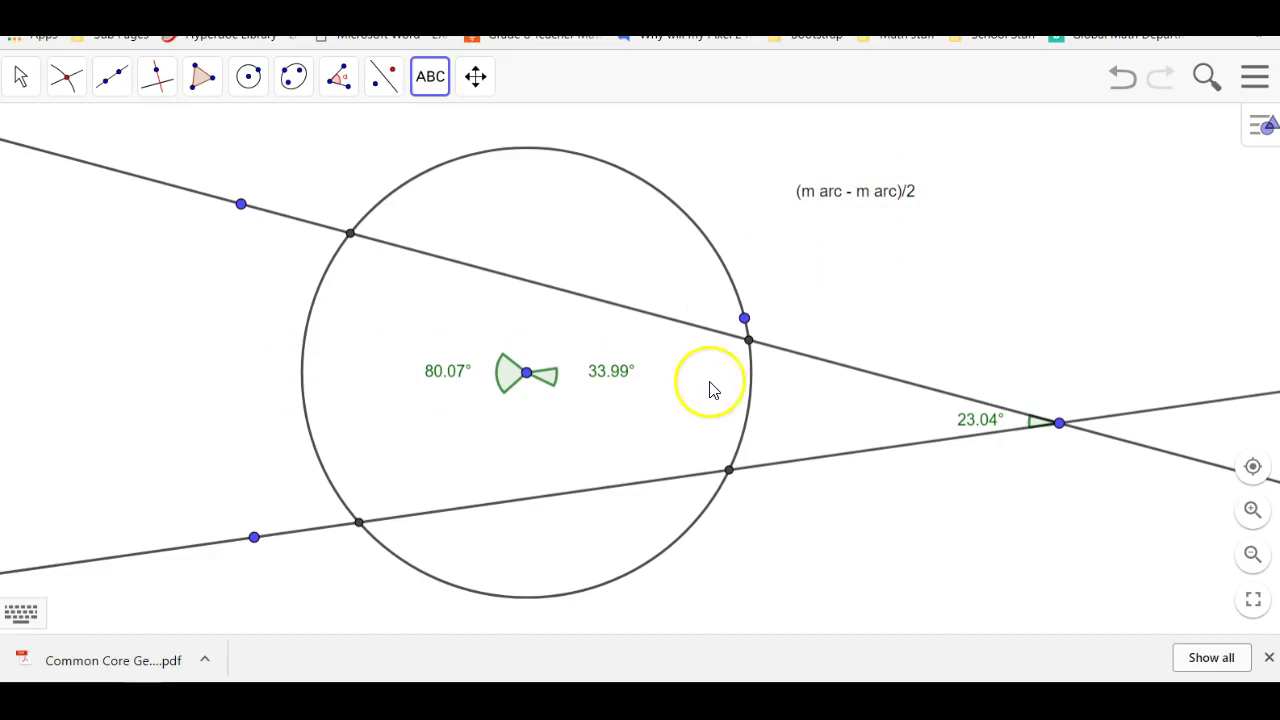
left_click(429, 80)
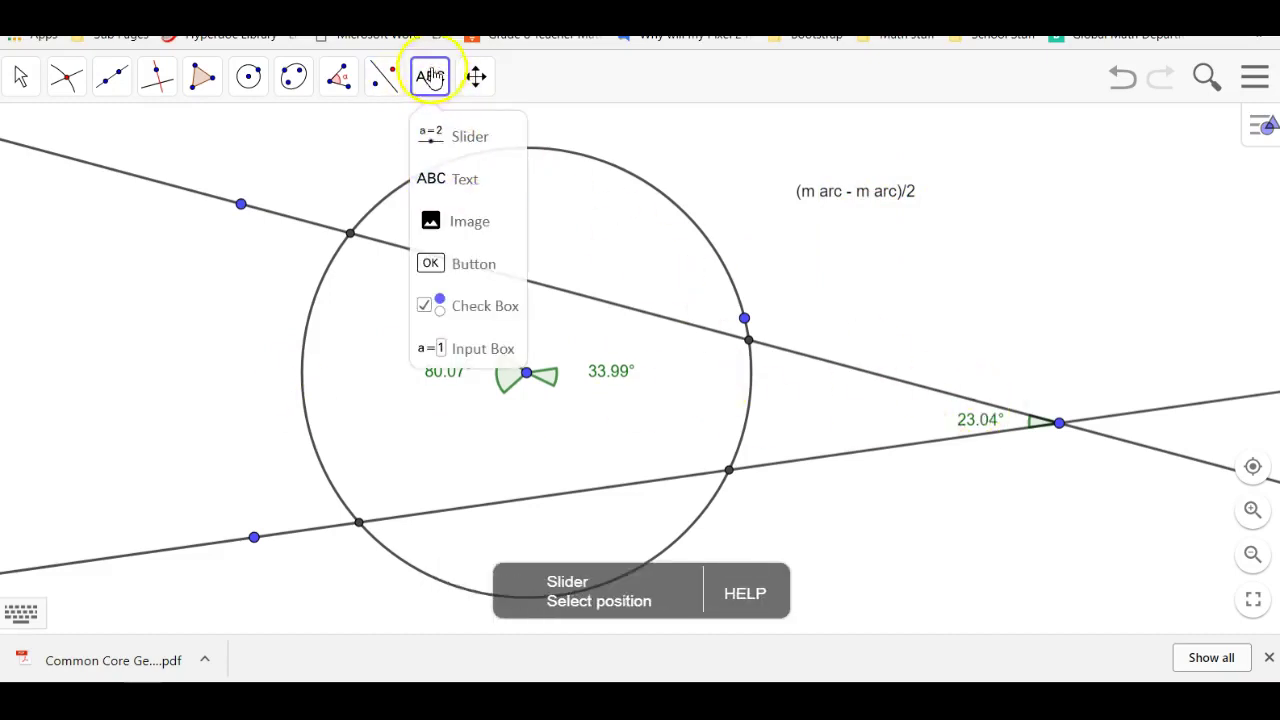
mouse_move(475, 76)
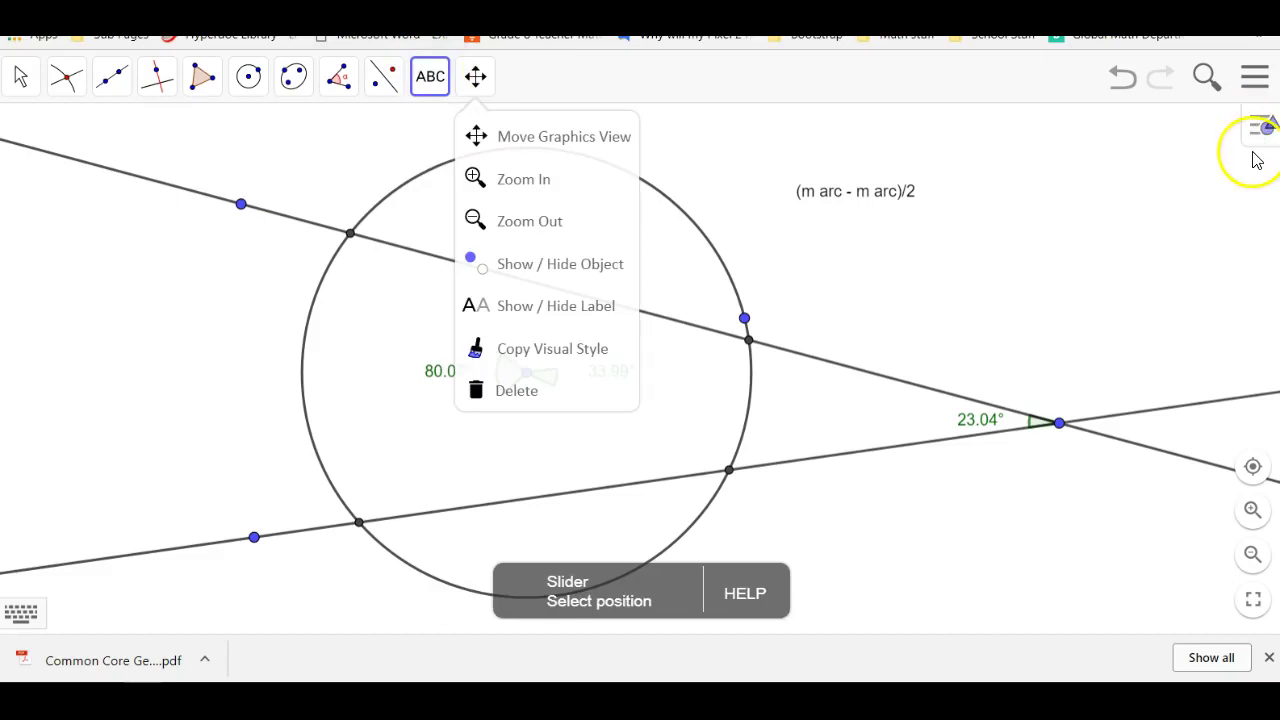
left_click(1256, 80)
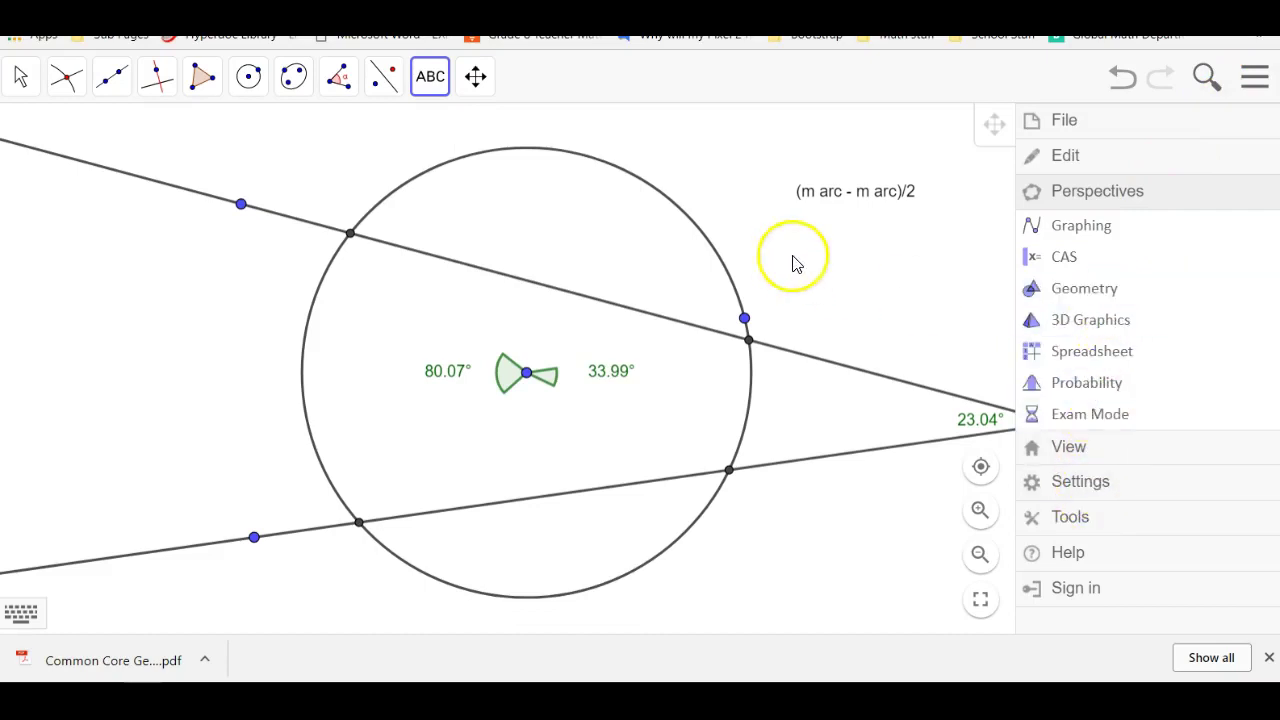
left_click(867, 254)
left_click(867, 254)
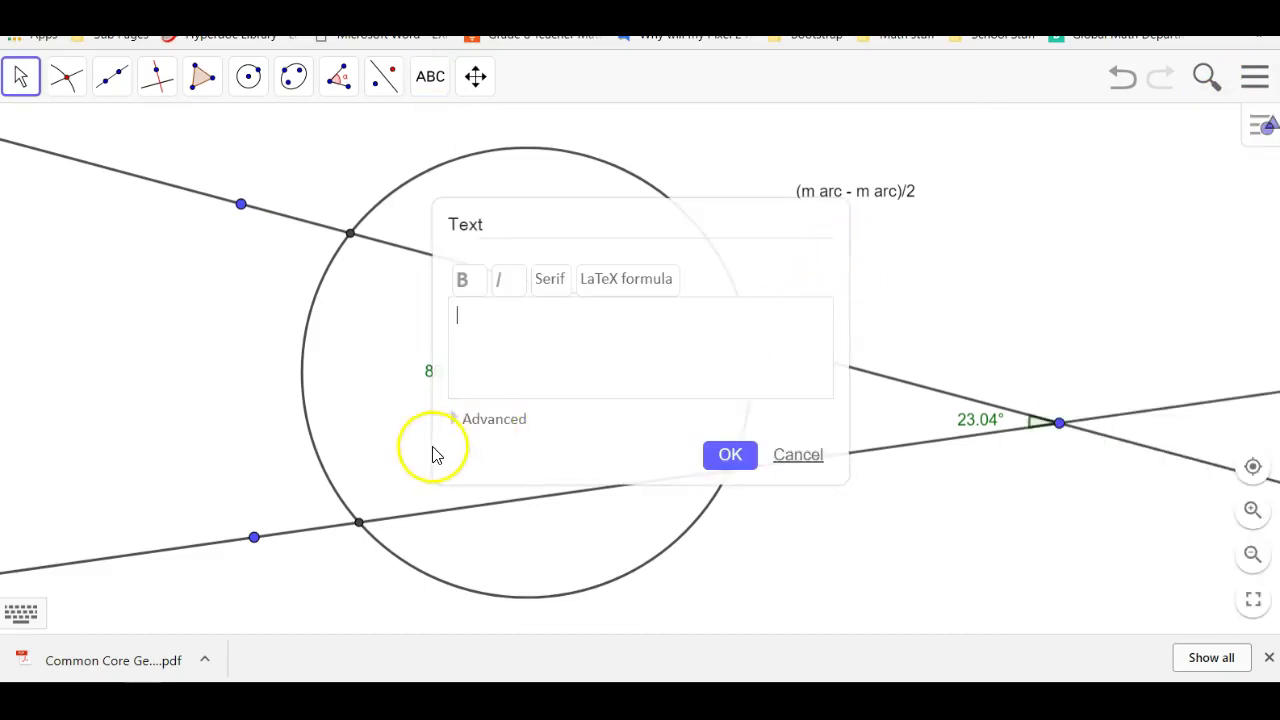
left_click(803, 453)
right_click(443, 376)
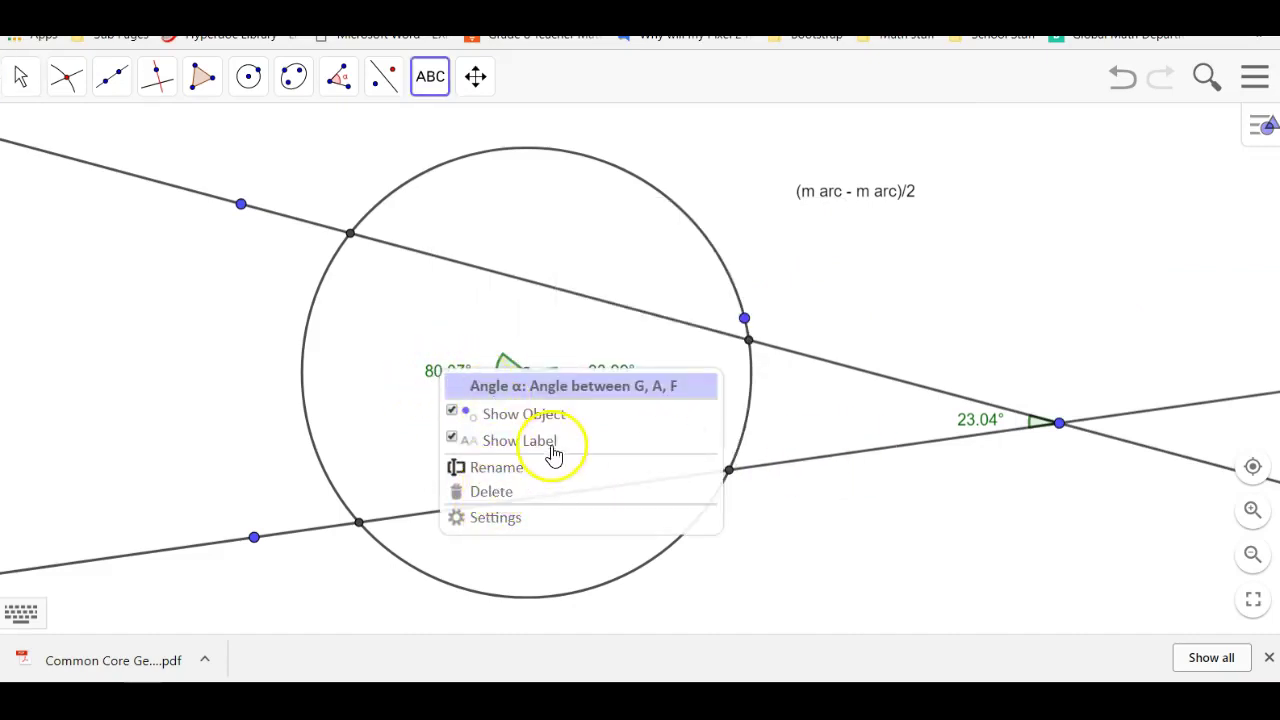
left_click(1017, 240)
left_click(1256, 78)
left_click(795, 458)
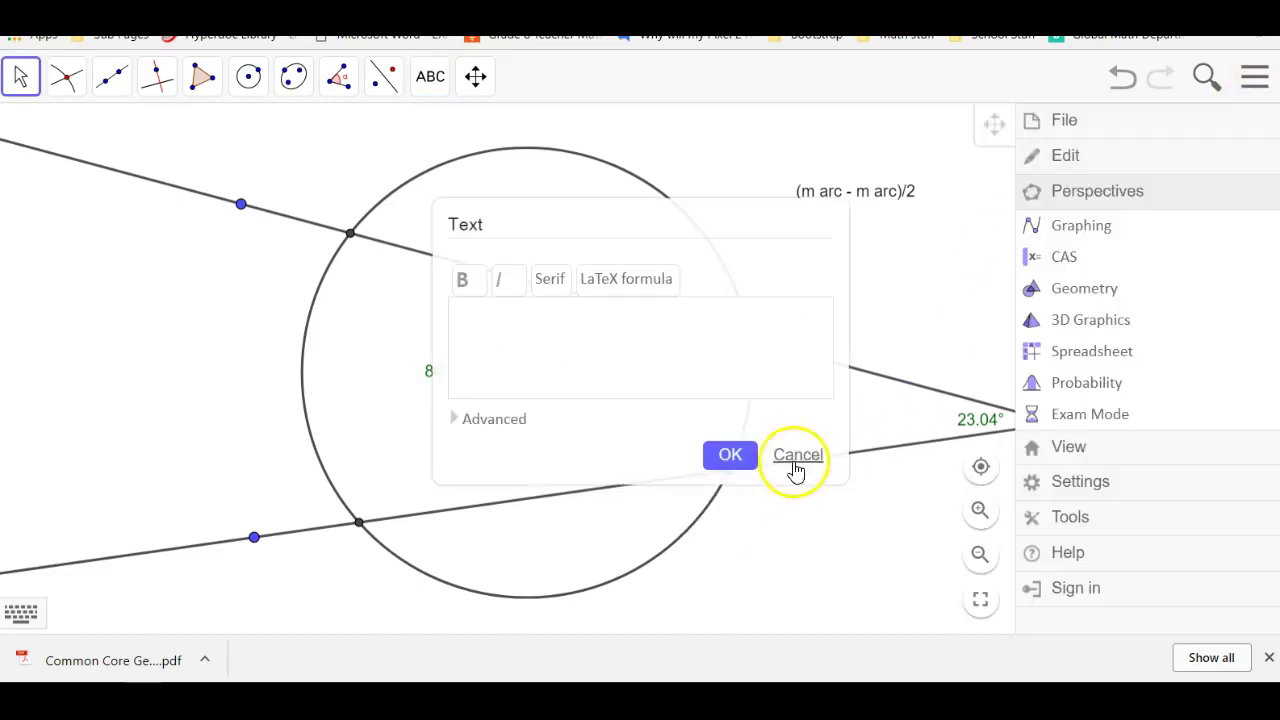
Switch to the Spreadsheet perspective beside the construction and close the on-screen keyboard
left_click(1255, 78)
left_click(1100, 355)
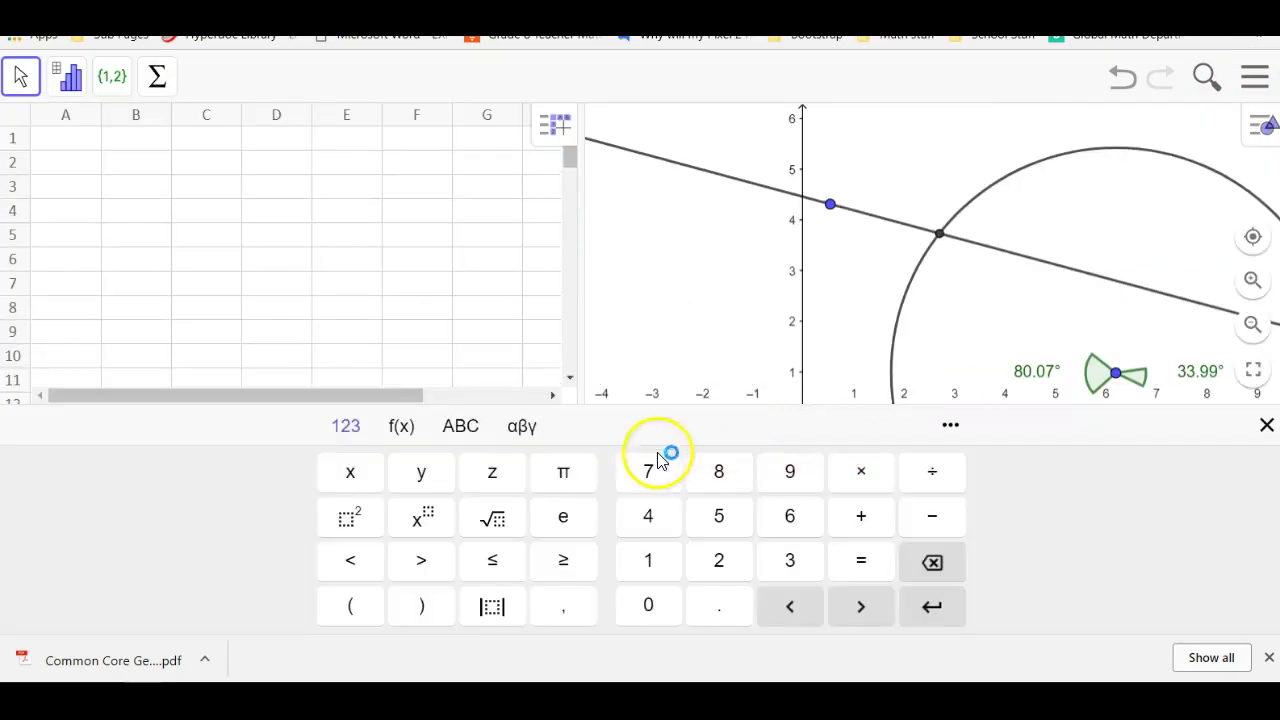
left_click(1266, 428)
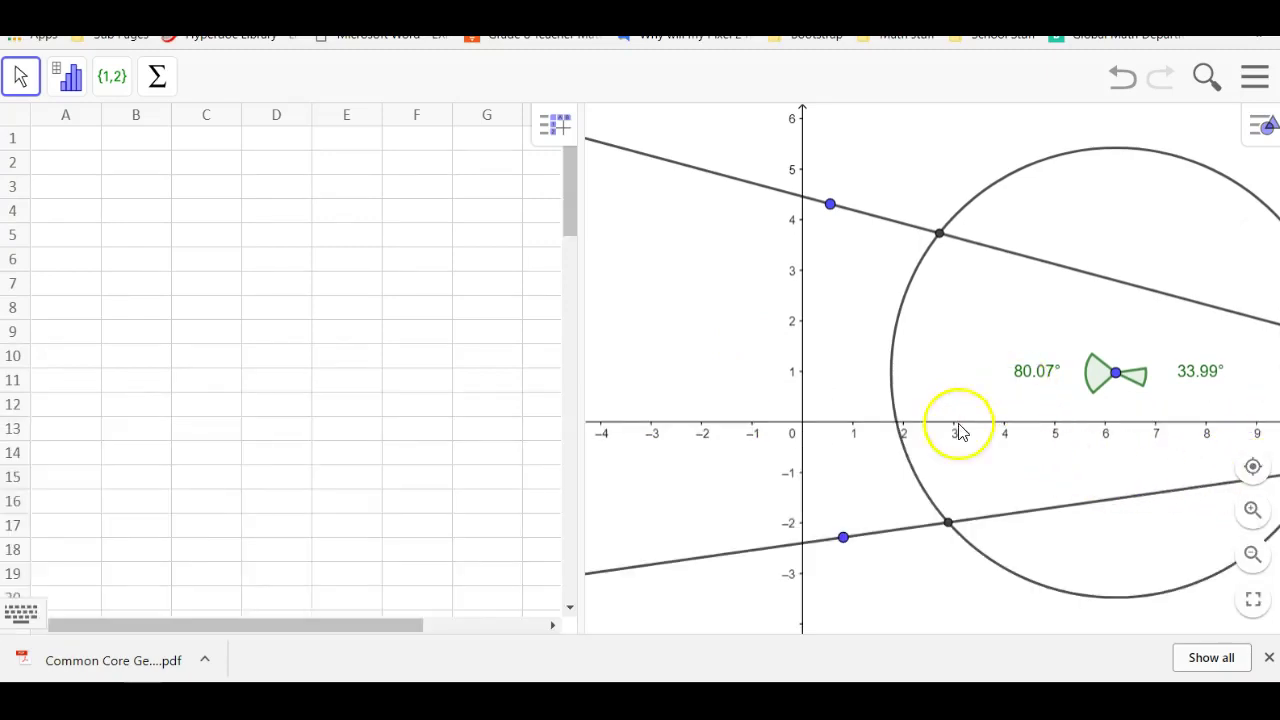
Move the lines' shared outside point up and closer to the circle
left_click_drag(849, 330, 636, 313)
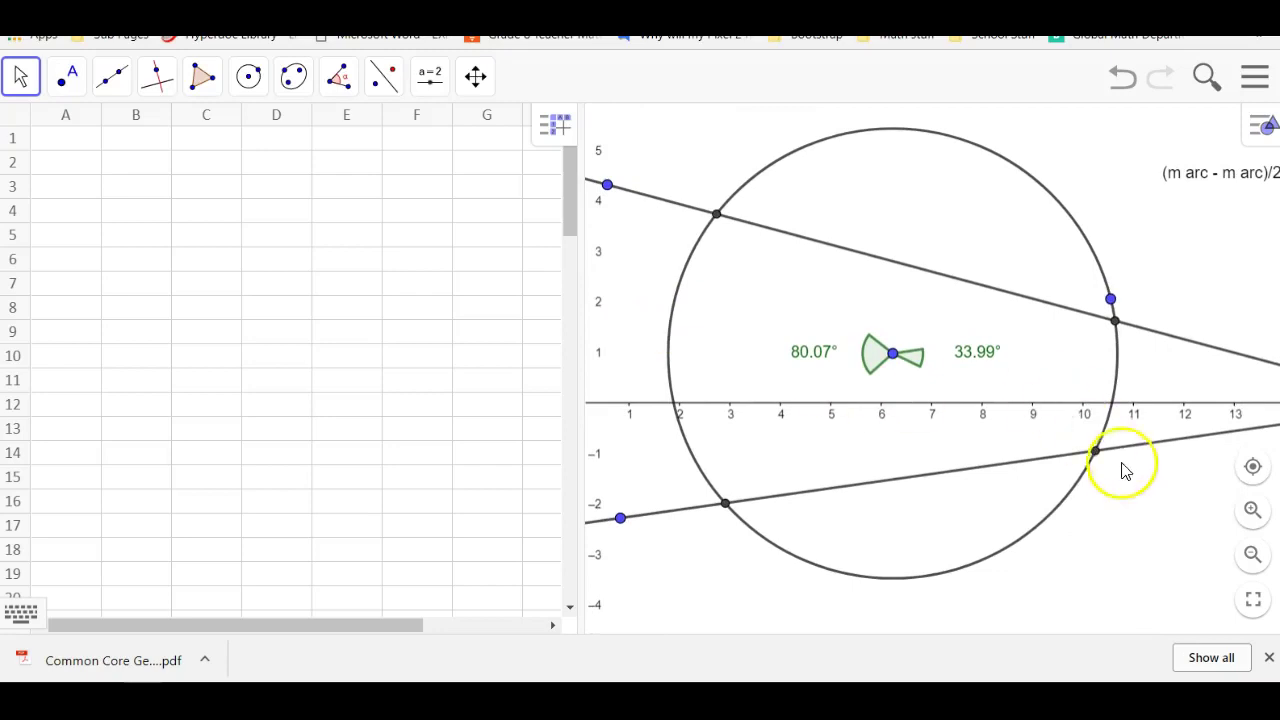
left_click_drag(1123, 526, 1071, 517)
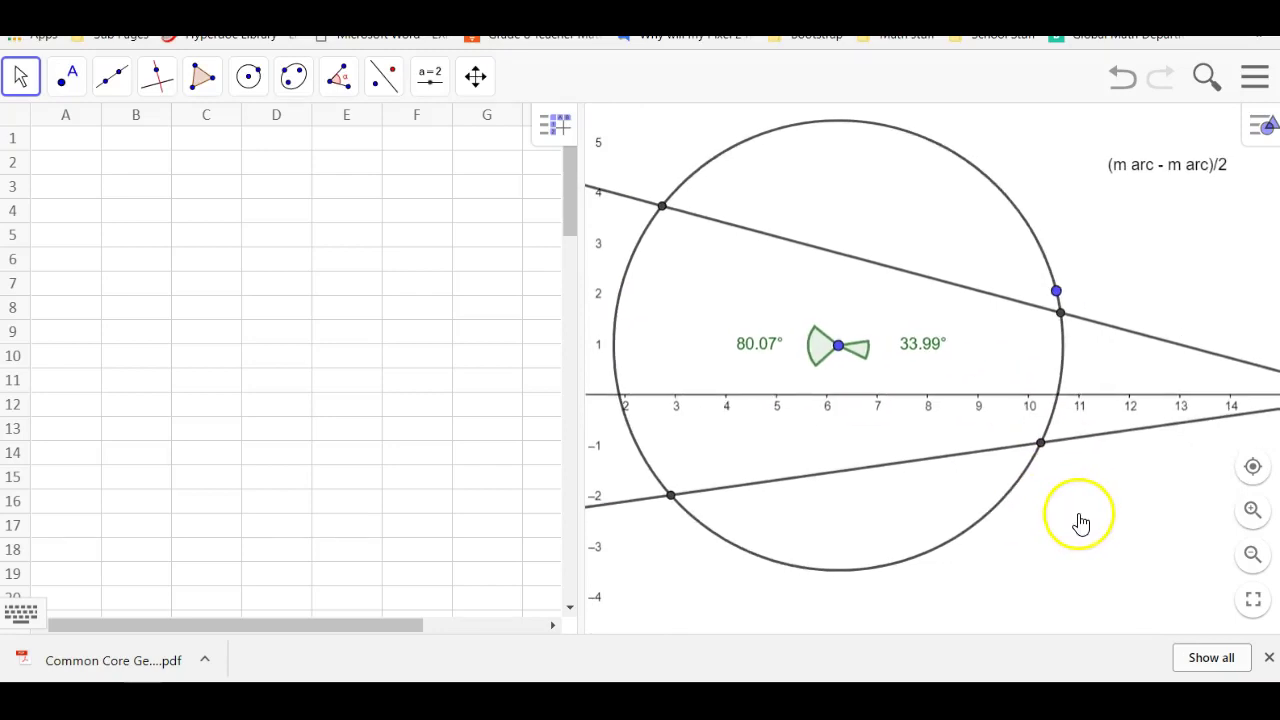
left_click(1251, 560)
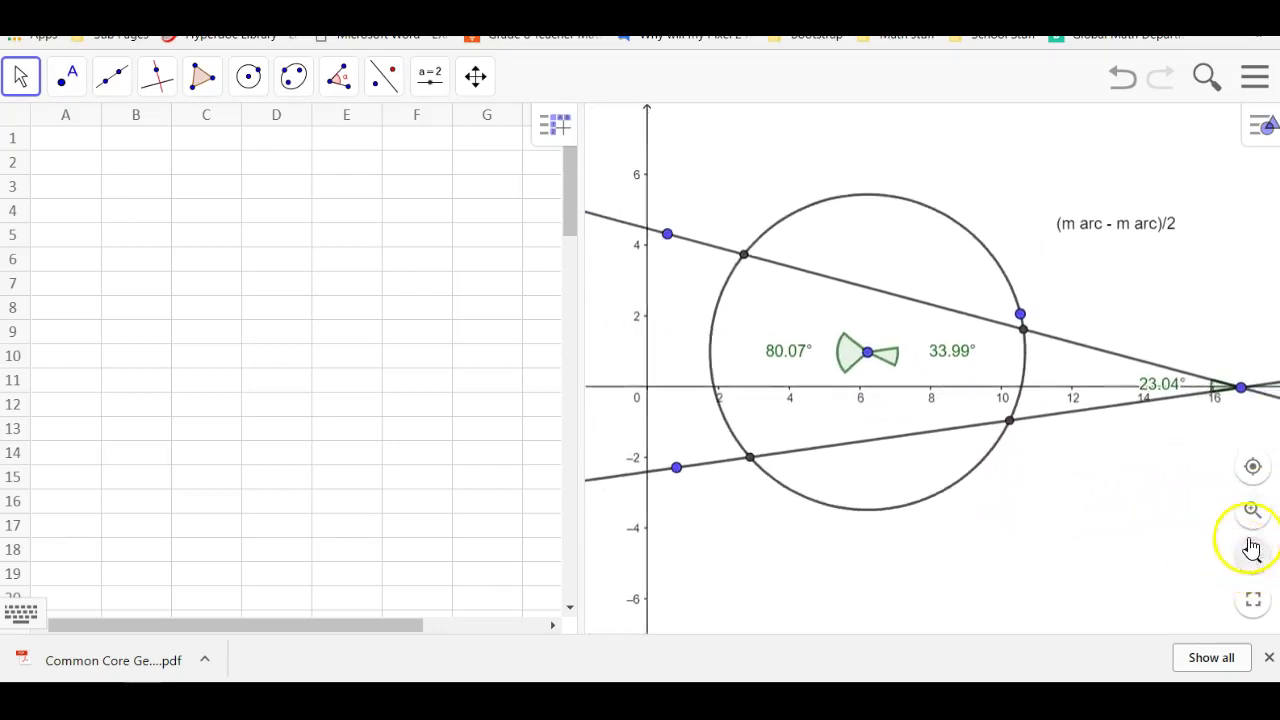
left_click_drag(1236, 392, 1156, 333)
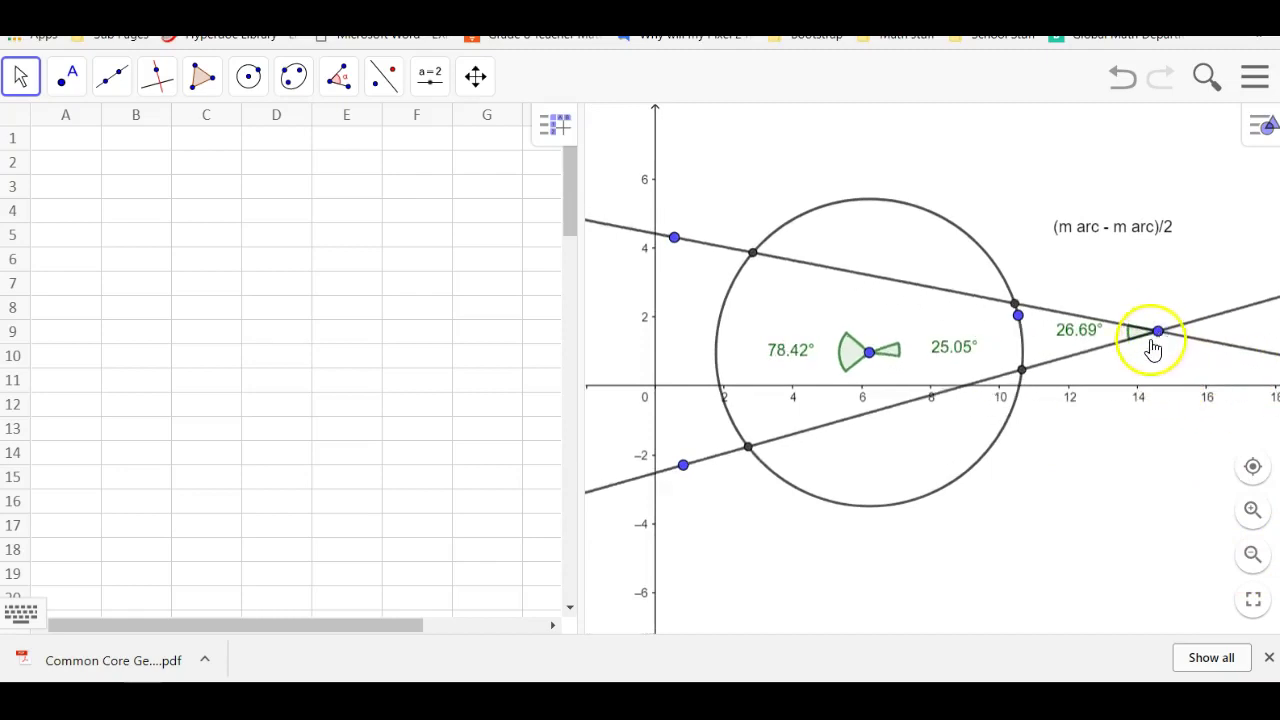
Turn on Record to Spreadsheet for both central angles, α and β, and for the outside angle γ
right_click(795, 358)
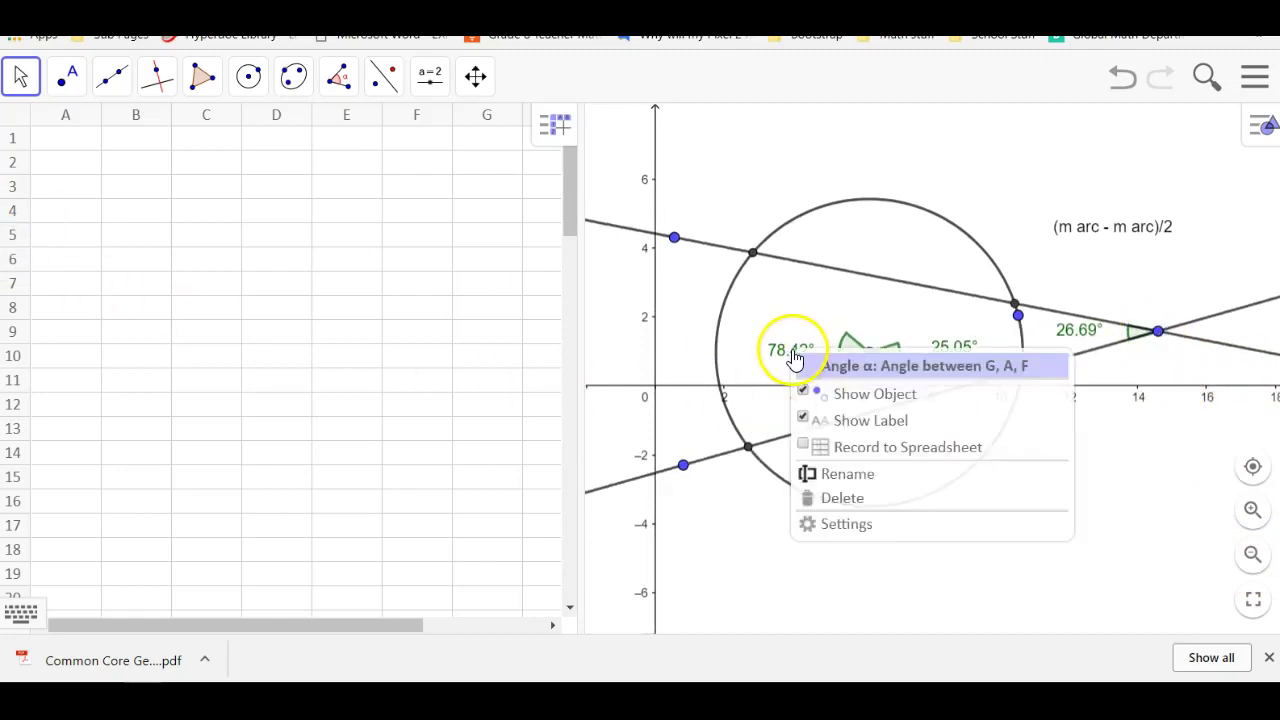
left_click(806, 447)
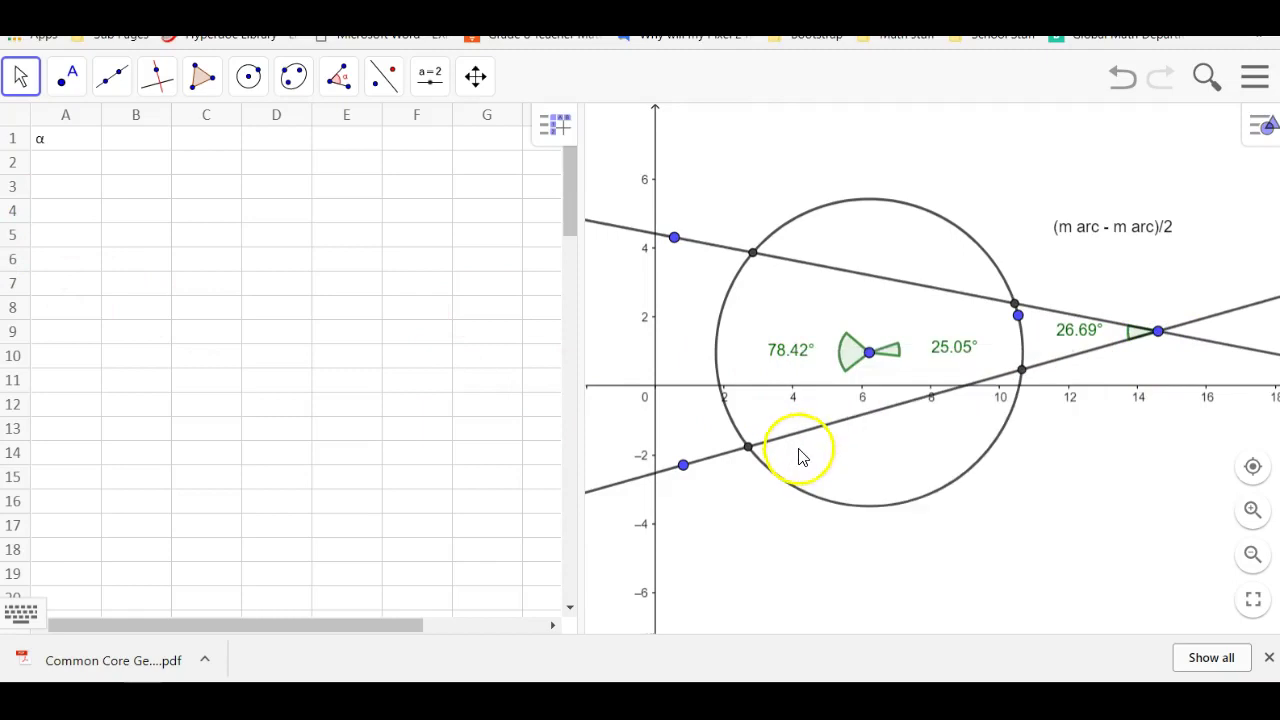
right_click(944, 352)
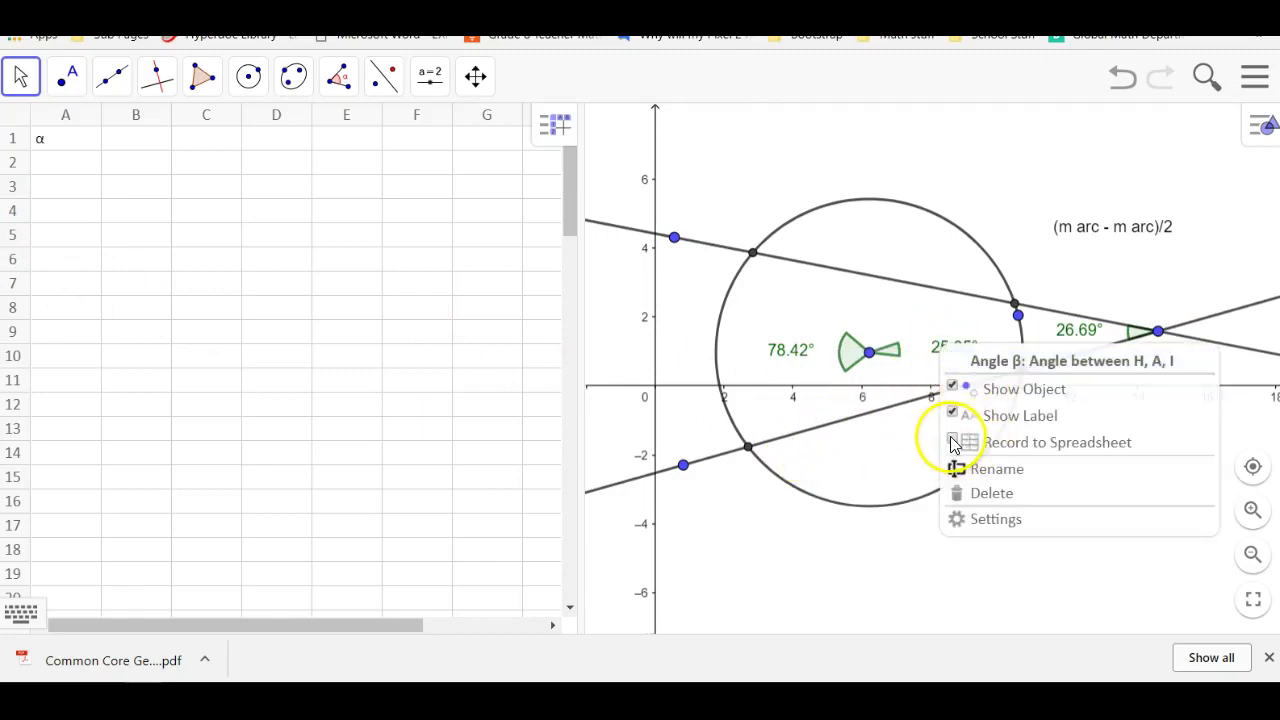
left_click(952, 442)
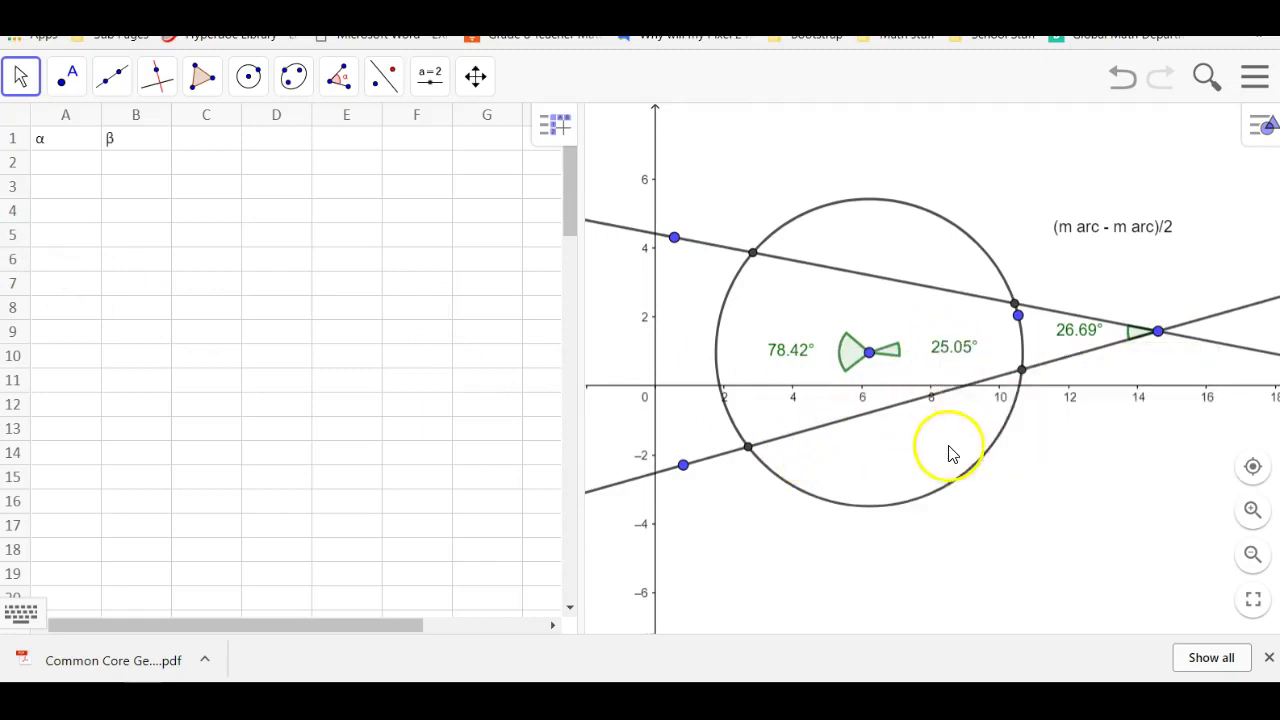
right_click(1086, 340)
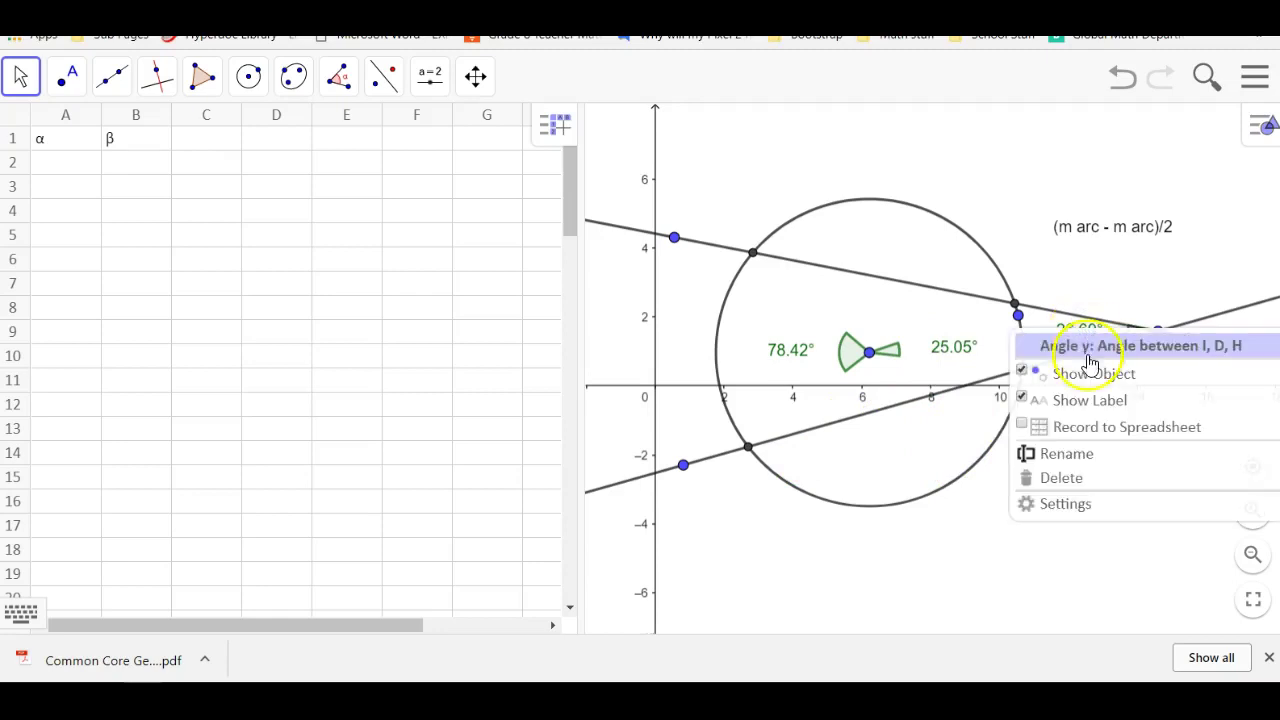
left_click(1025, 430)
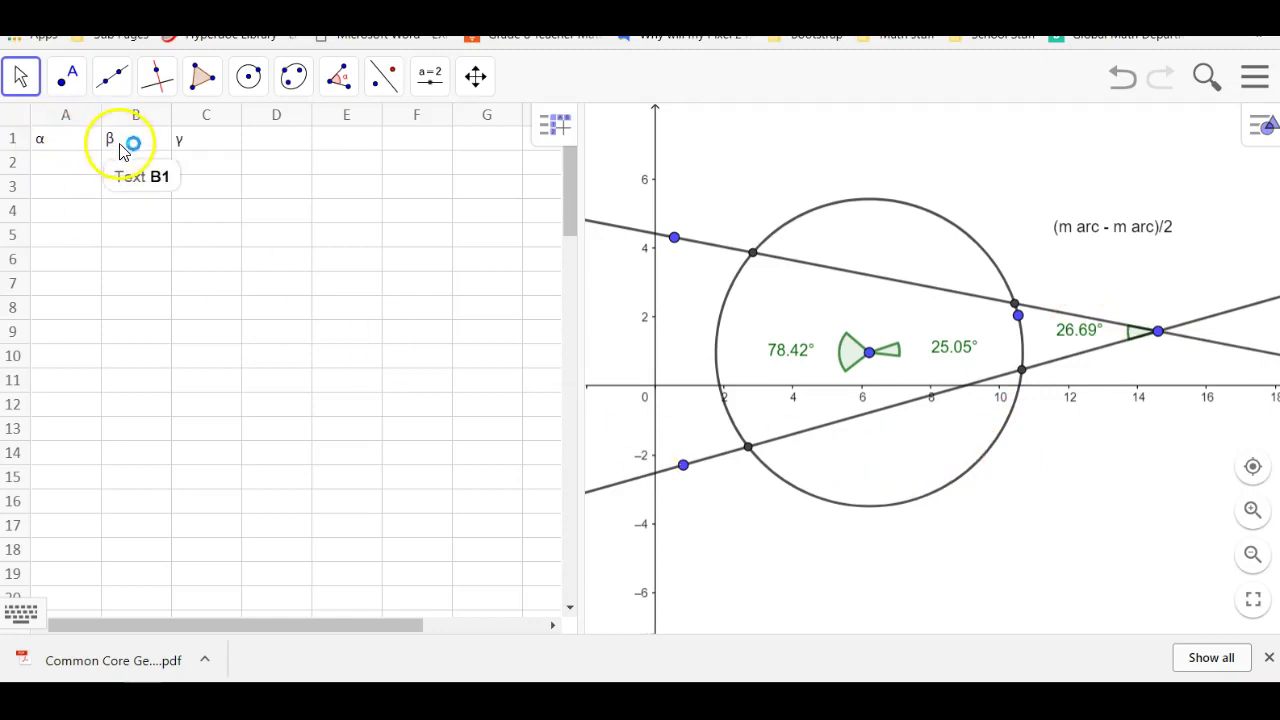
Enter (A1-B1)/2 in cell D1 and fill it down column D to row 20
left_click(274, 141)
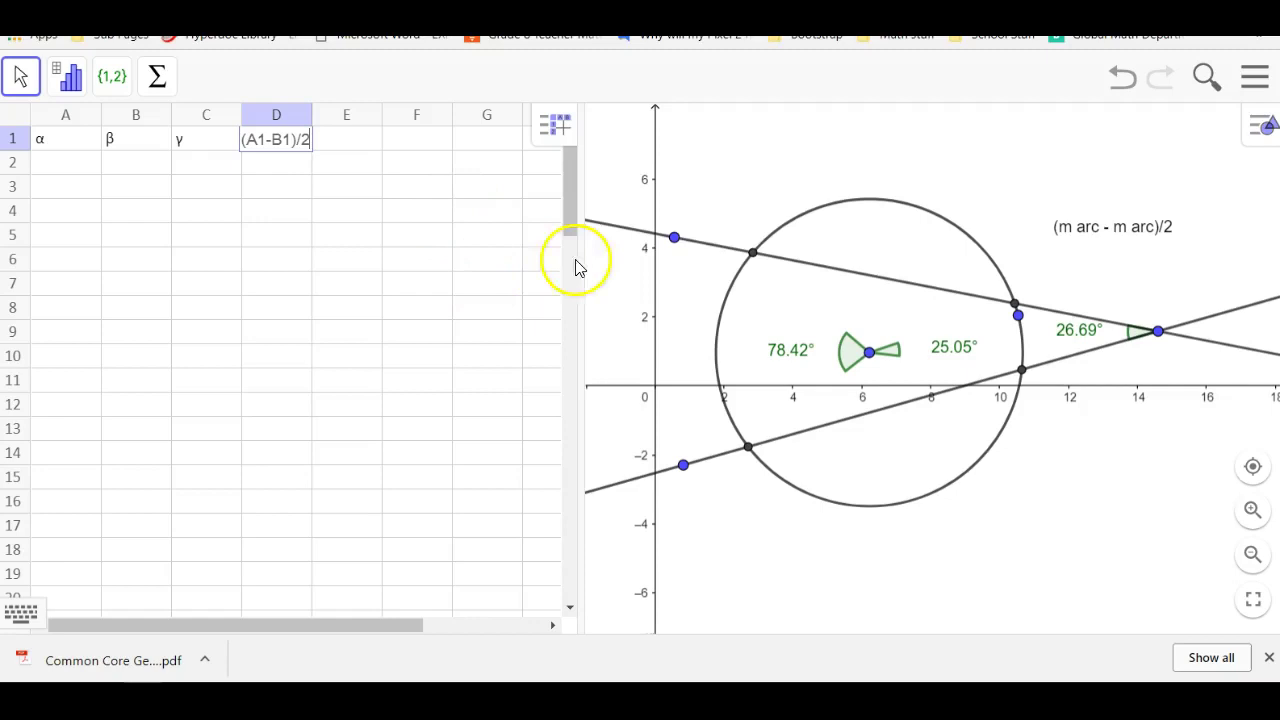
key("Return")
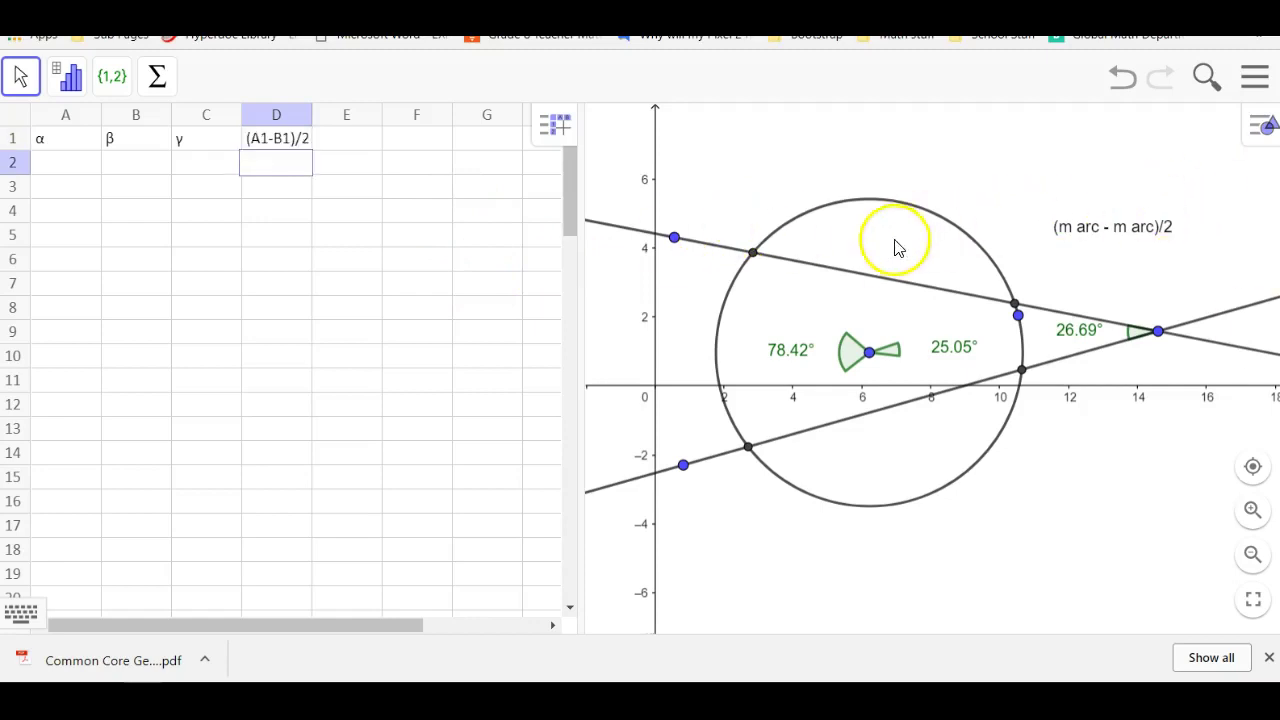
key("Tab")
key("Up")
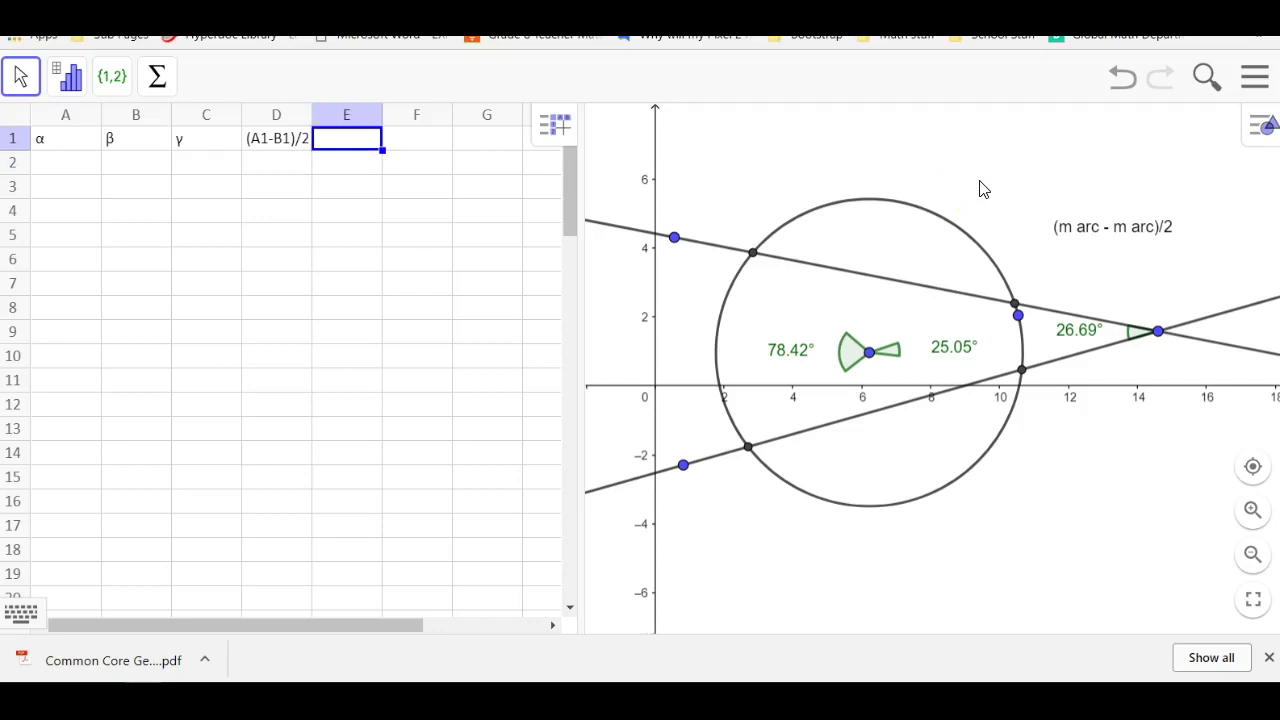
key("Left")
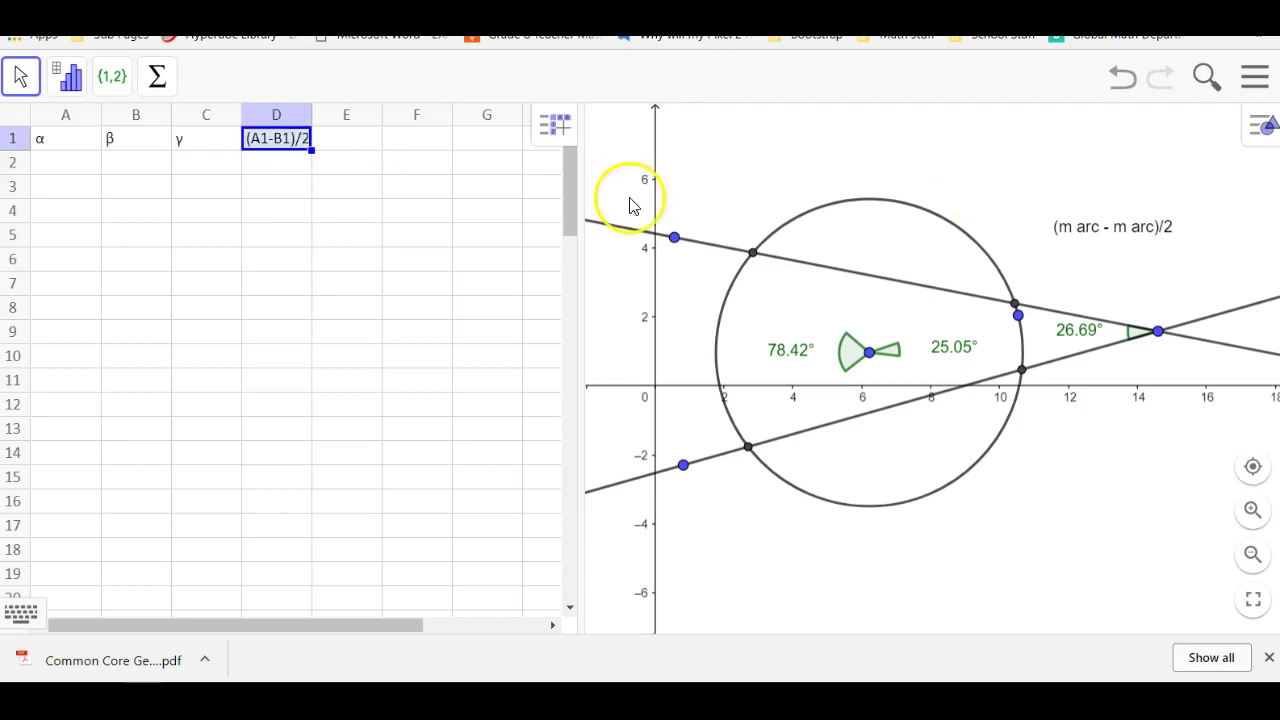
left_click_drag(322, 230, 333, 598)
left_click(368, 262)
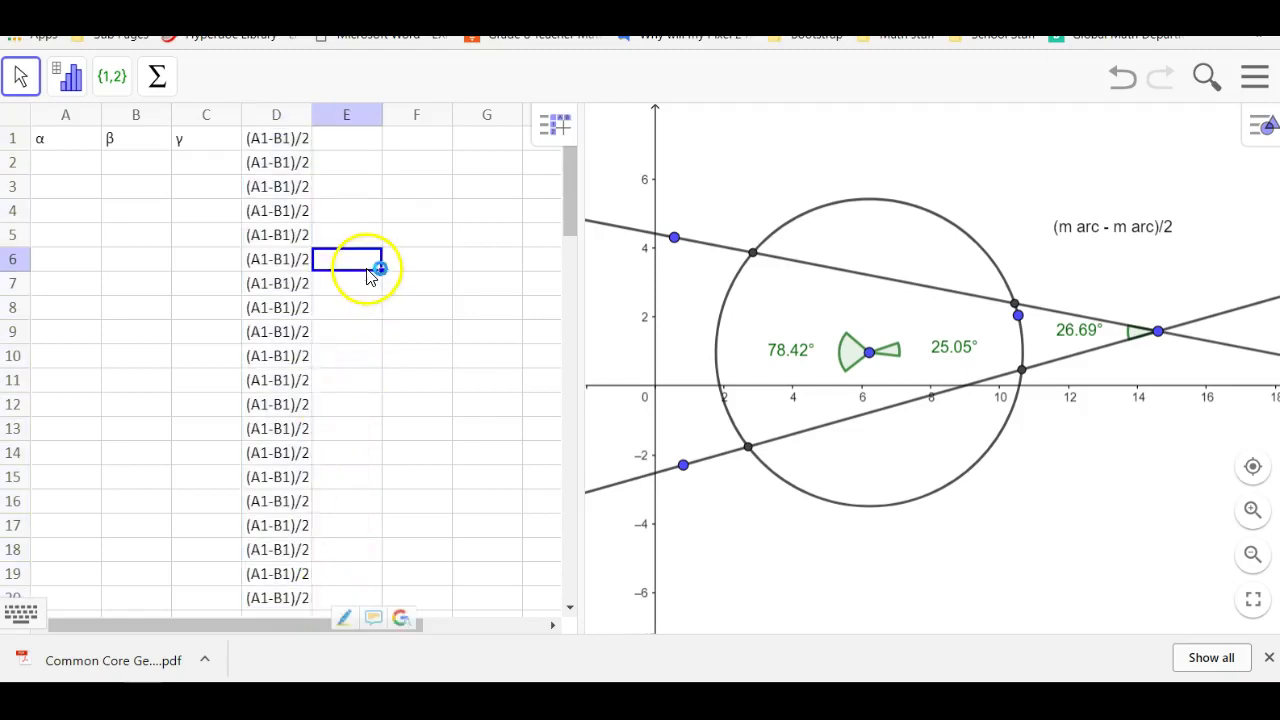
Delete the (A1-B1)/2 entries from column D, including cell D1
left_click(252, 143)
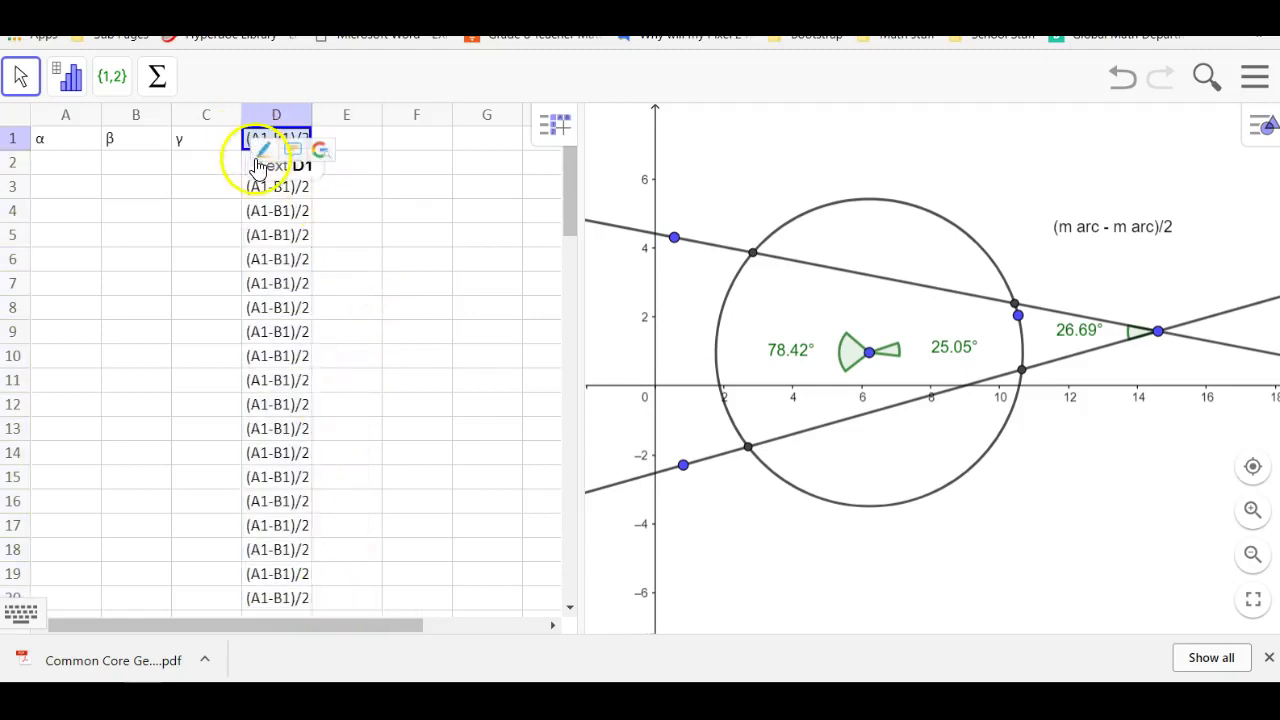
key("Down")
key("Down")
key("Down")
key("Down")
key("Down")
key("Down")
key("Down")
key("Down")
key("Down")
key("Down")
key("Down")
key("Down")
key("Down")
key("Down")
key("Down")
key("Down")
key("Down")
key("Down")
key("Down")
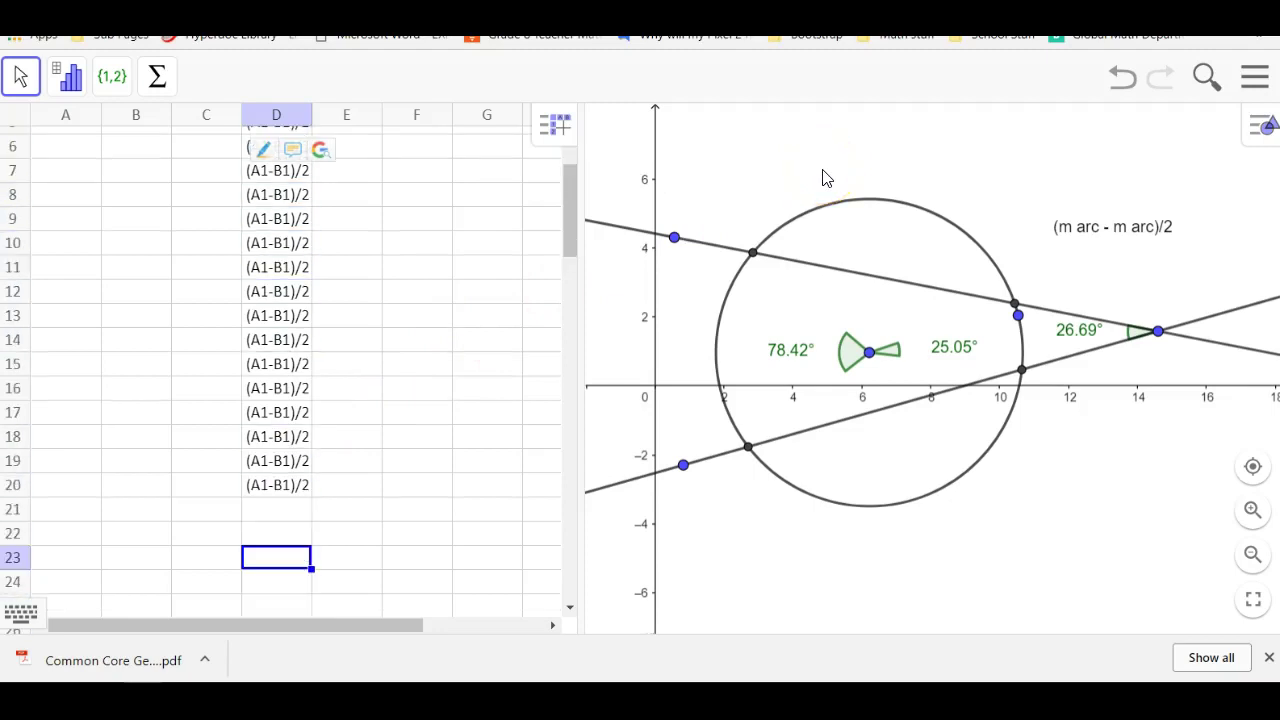
key("shift+Up")
key("shift+Up")
key("shift+Up")
key("shift+Up")
key("shift+Up")
key("shift+Up")
key("shift+Up")
key("shift+Up")
key("shift+Up")
key("shift+Up")
key("shift+Up")
key("shift+Up")
key("shift+Up")
key("shift+Up")
key("shift+Up")
key("shift+Up")
key("shift+Up")
key("shift+Up")
key("shift+Up")
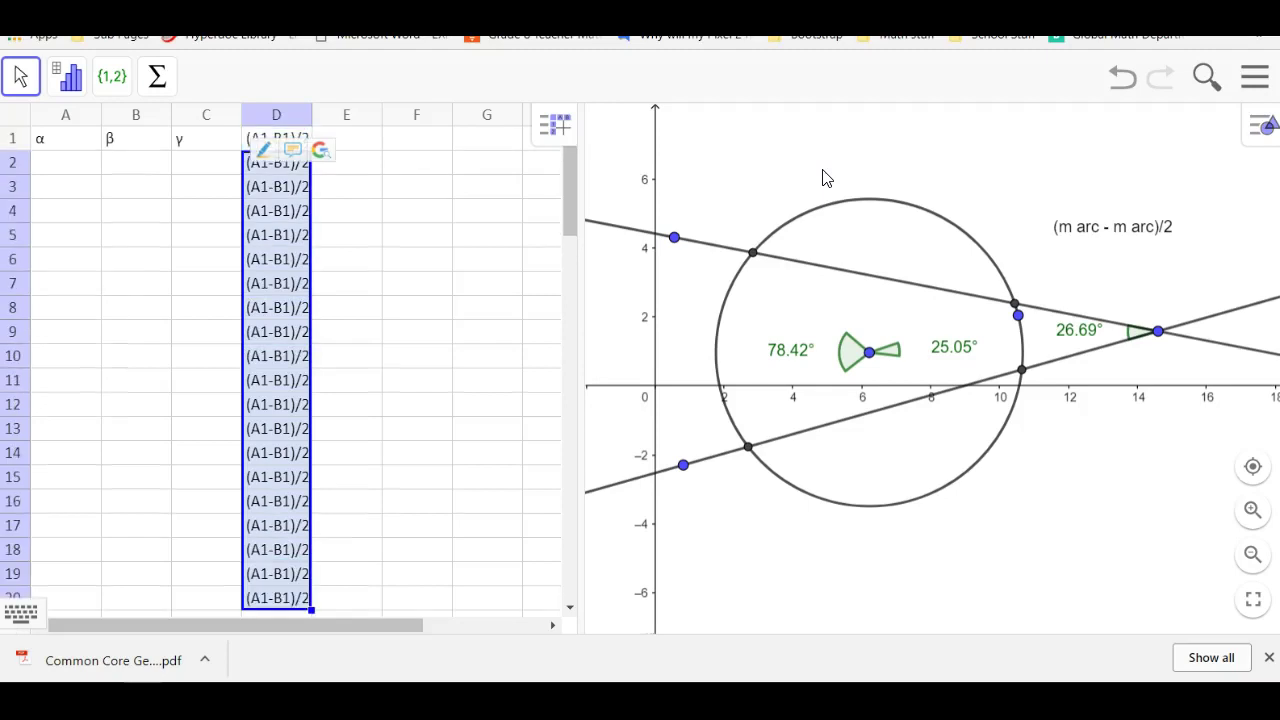
key("Delete")
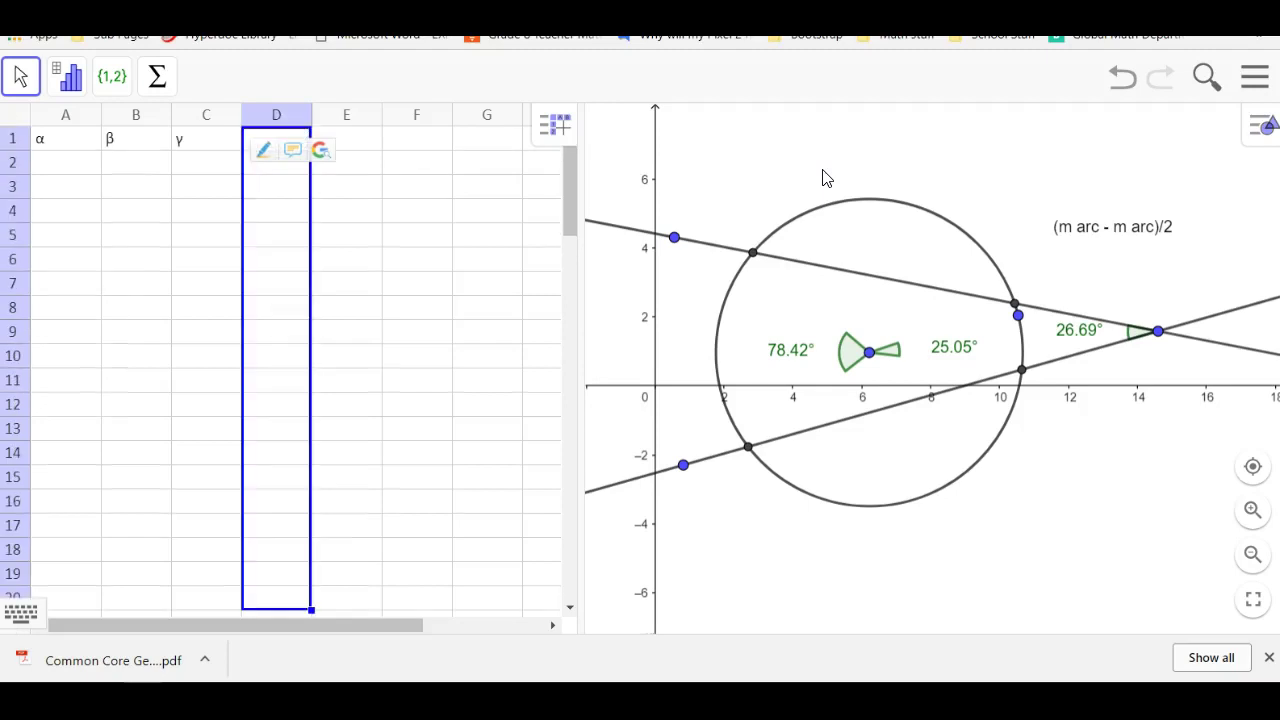
key("Up")
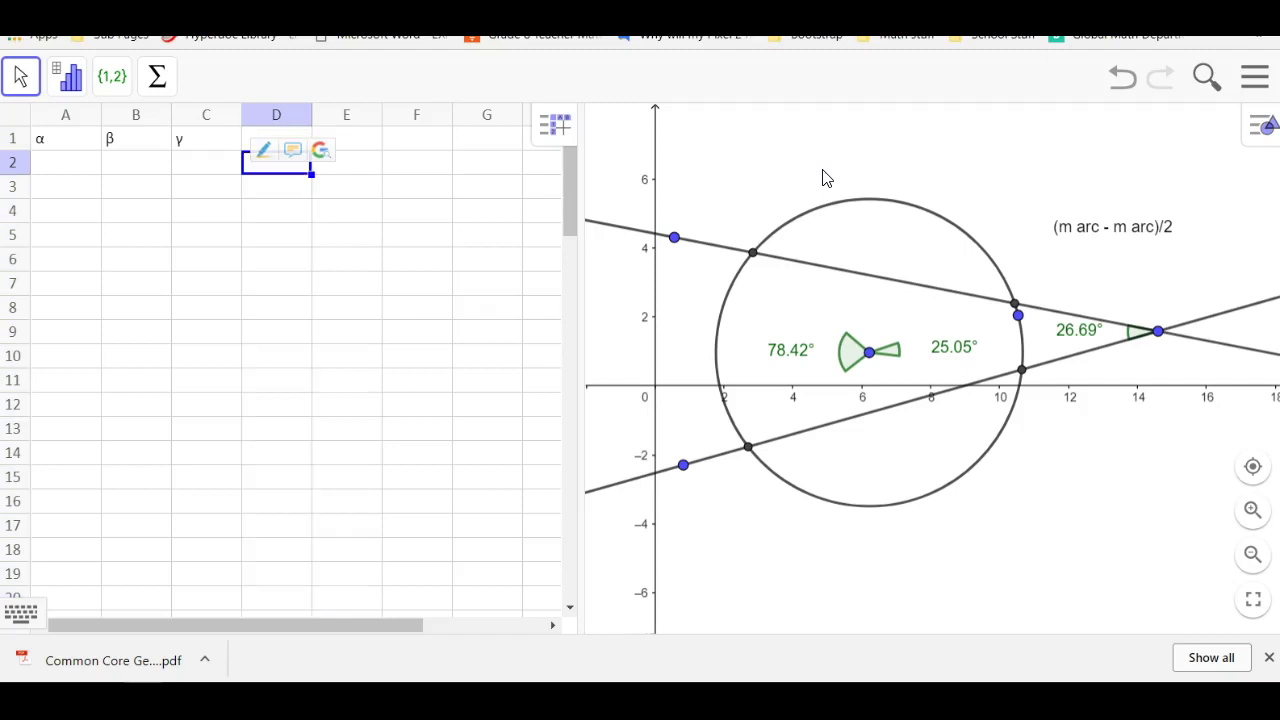
left_click(157, 80)
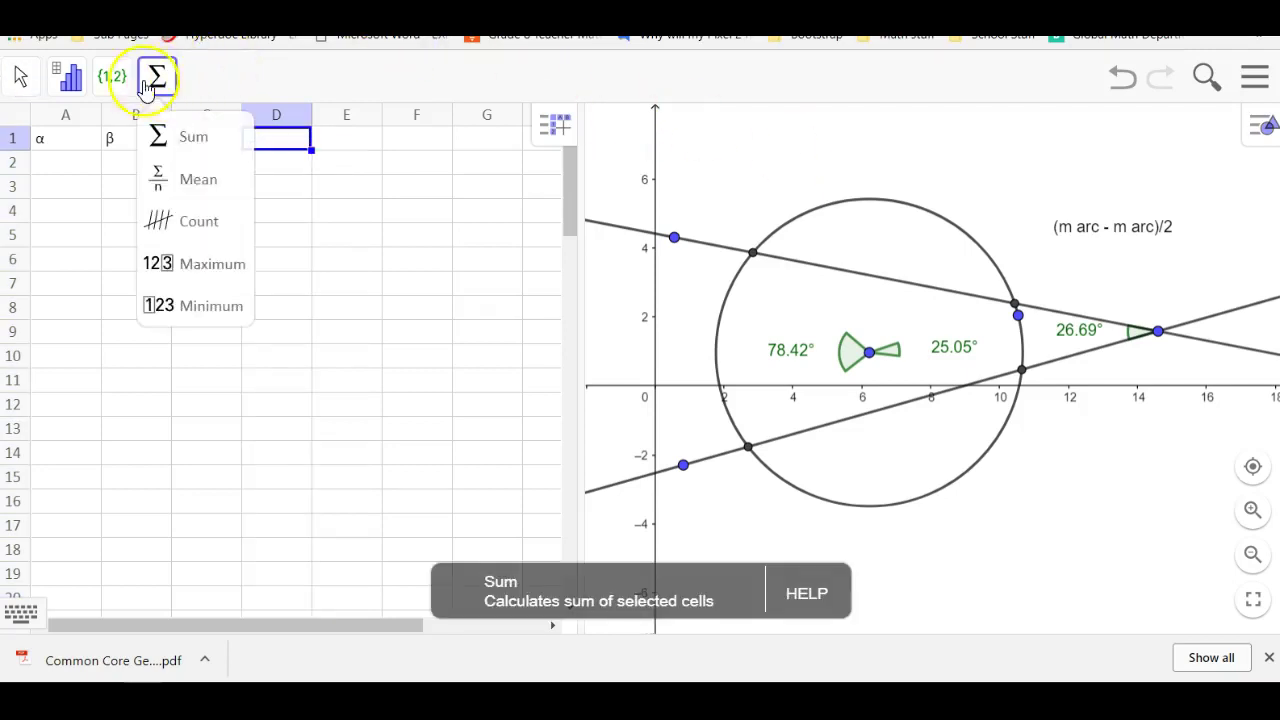
left_click(112, 82)
left_click(157, 77)
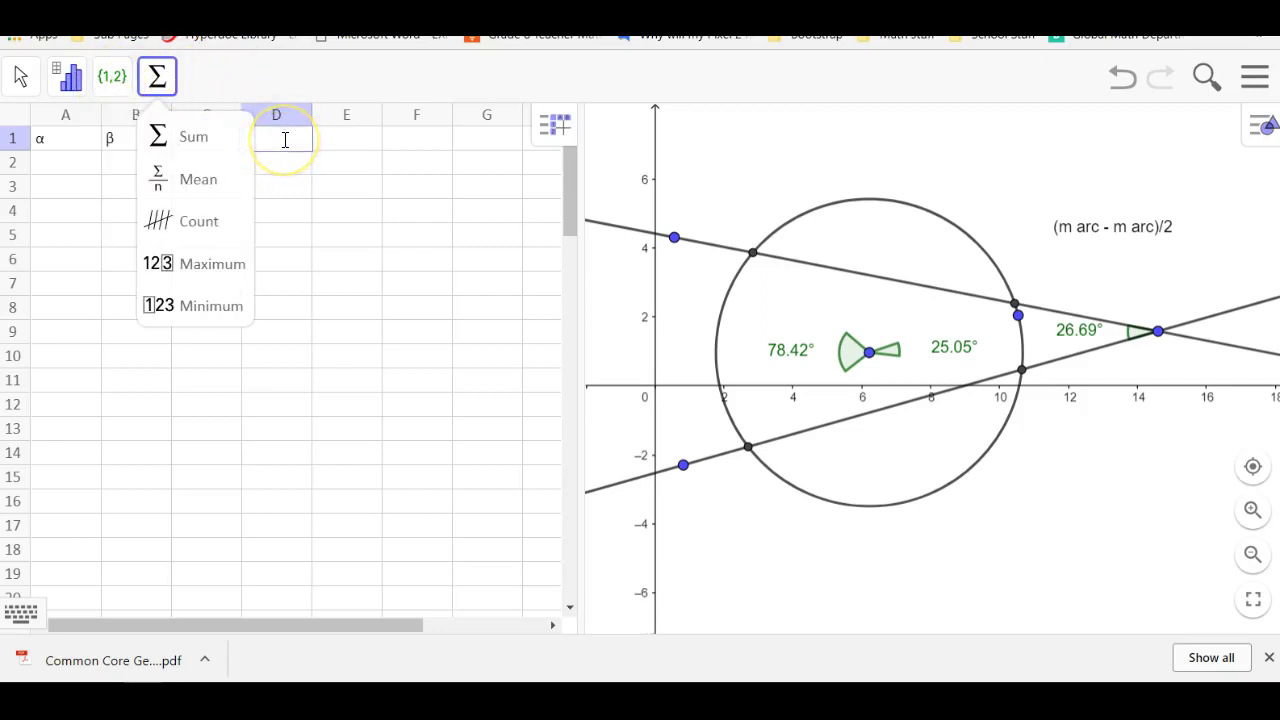
left_click(347, 234)
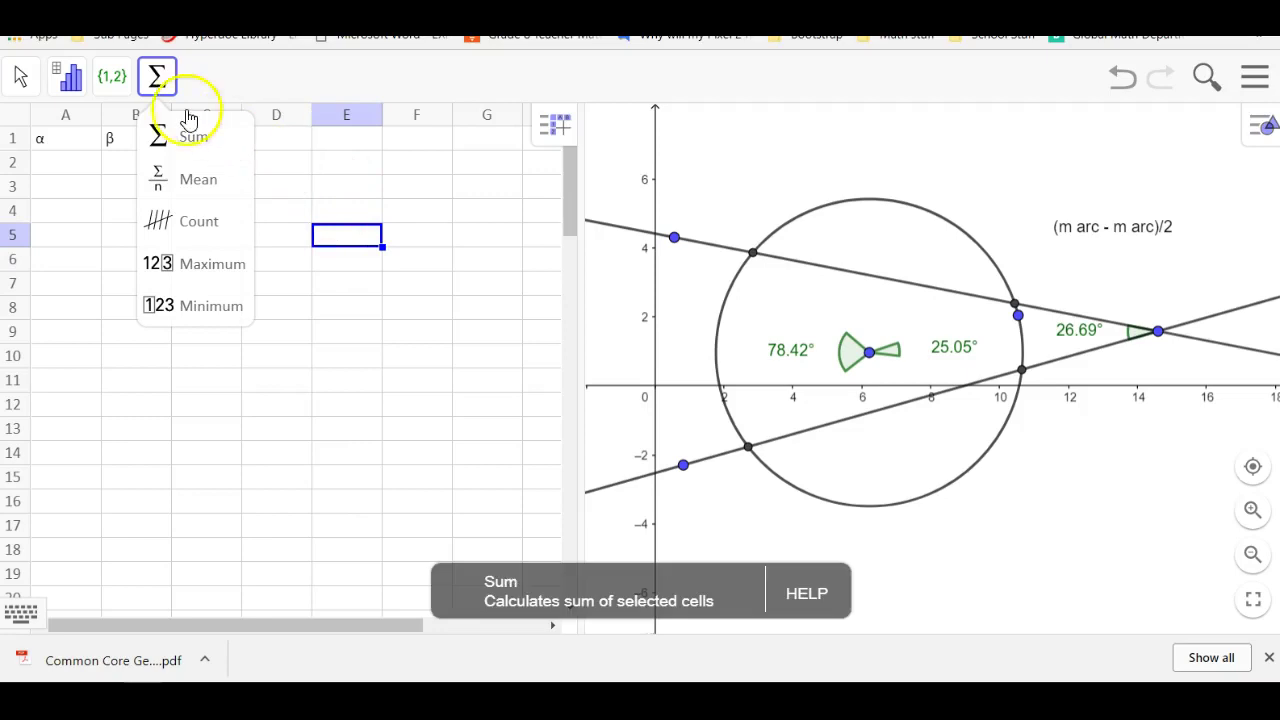
left_click(160, 80)
left_click(272, 138)
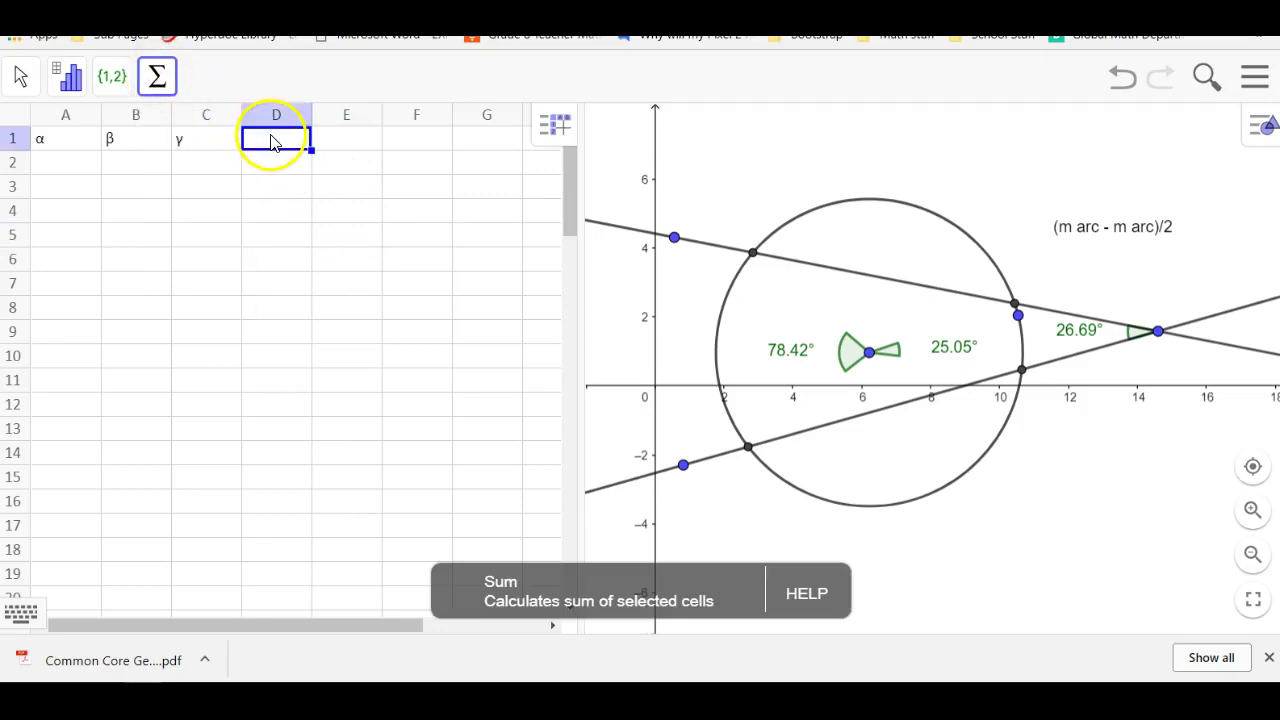
right_click(268, 138)
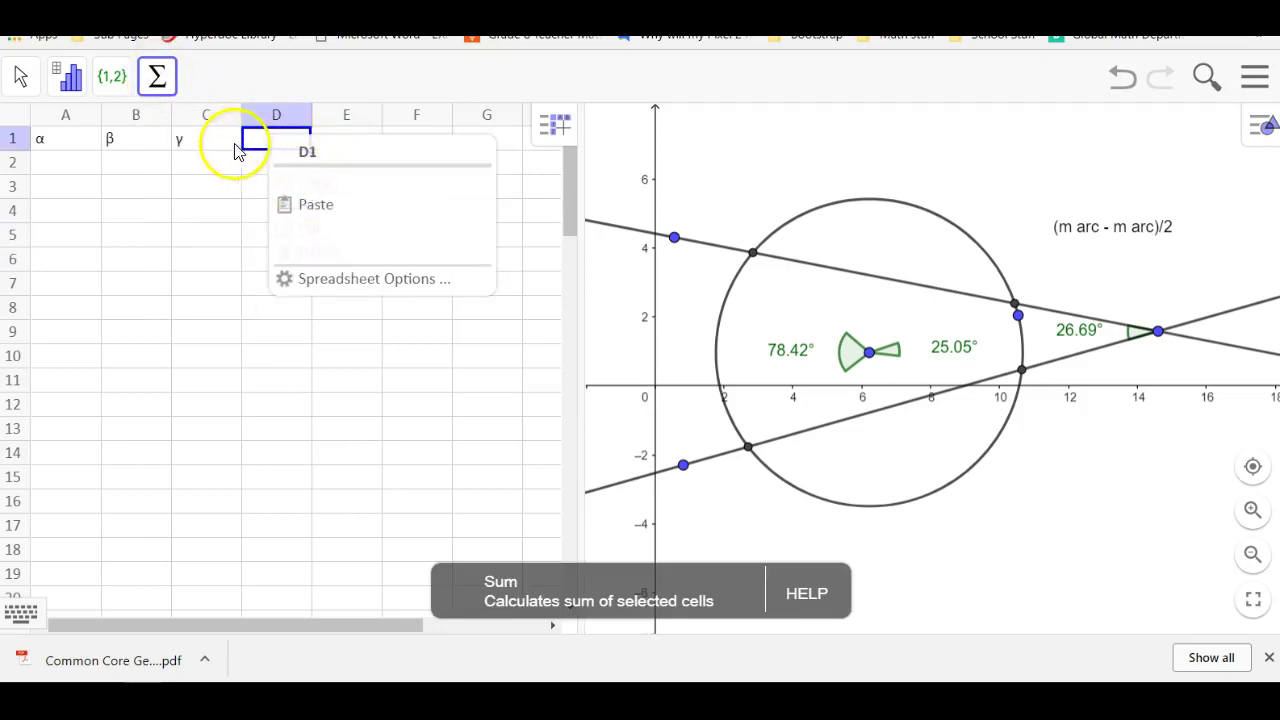
Try to enter a formula in cell D1 that halves the difference A1 - B1
left_click(250, 138)
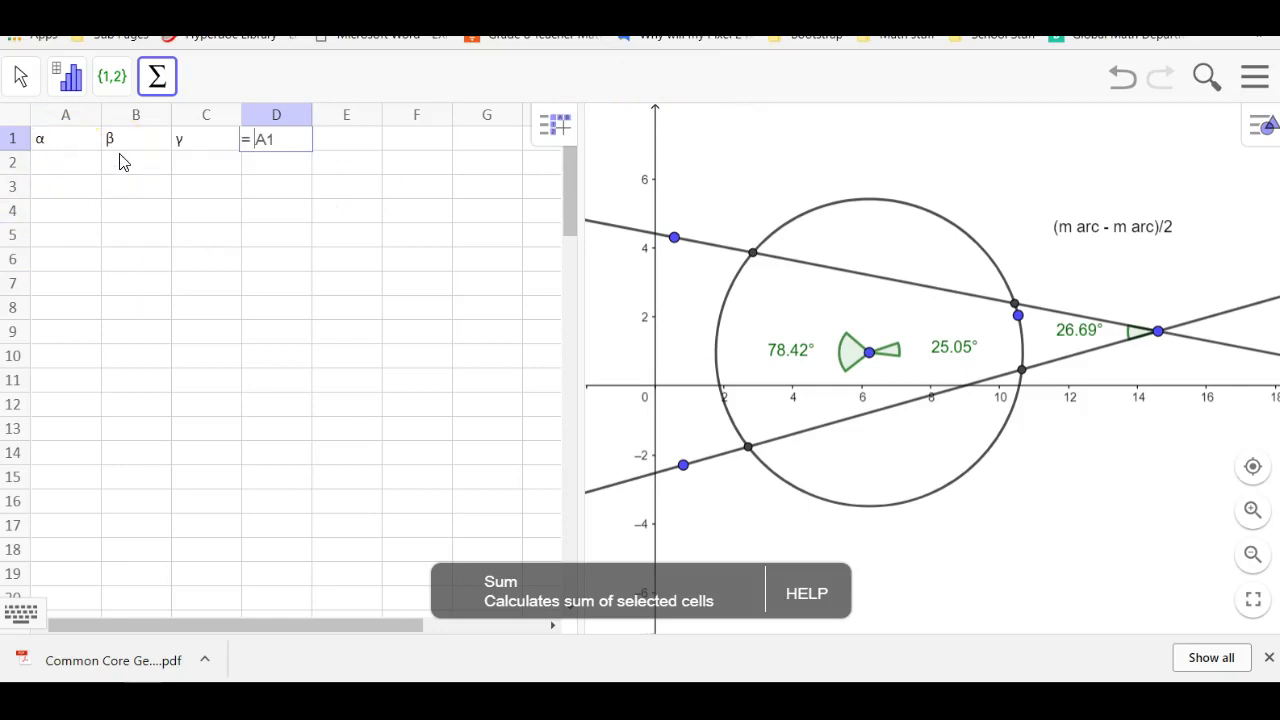
left_click(288, 139)
left_click(142, 138)
key("Return")
Fill the A1 - B1 entry from D1 down column D, and clear cell D1
left_click(278, 141)
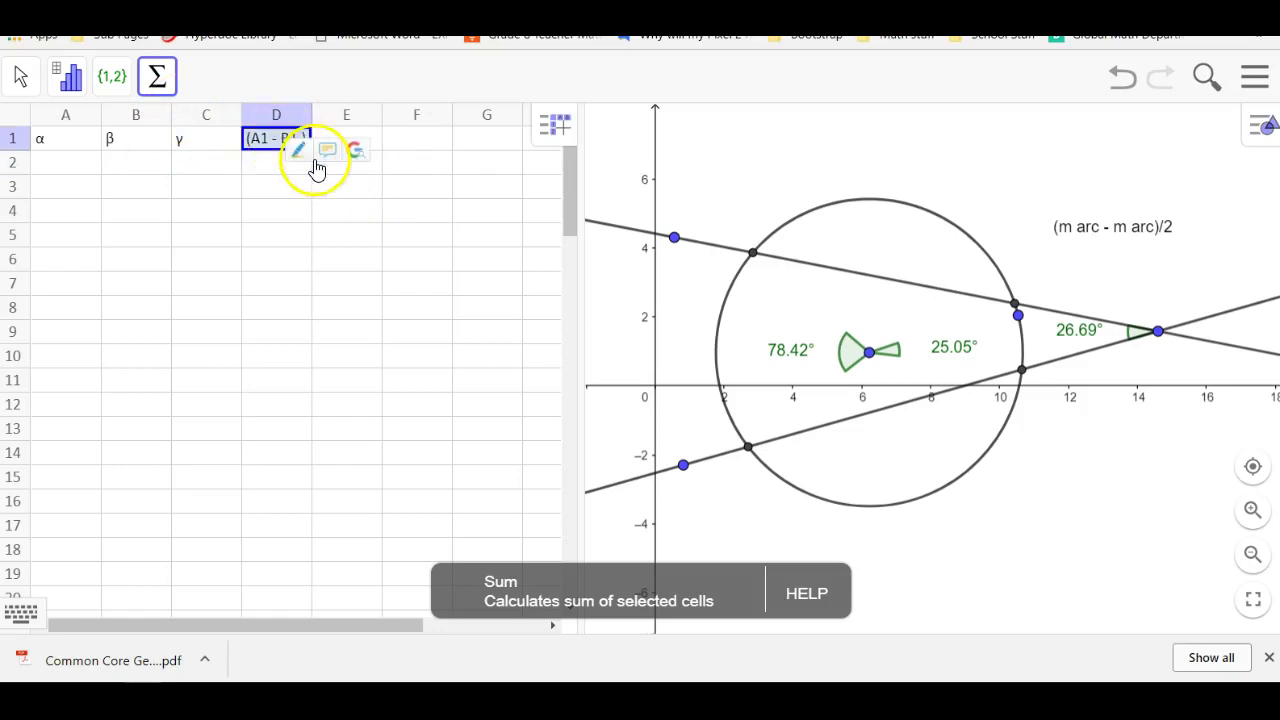
left_click(355, 236)
left_click(272, 138)
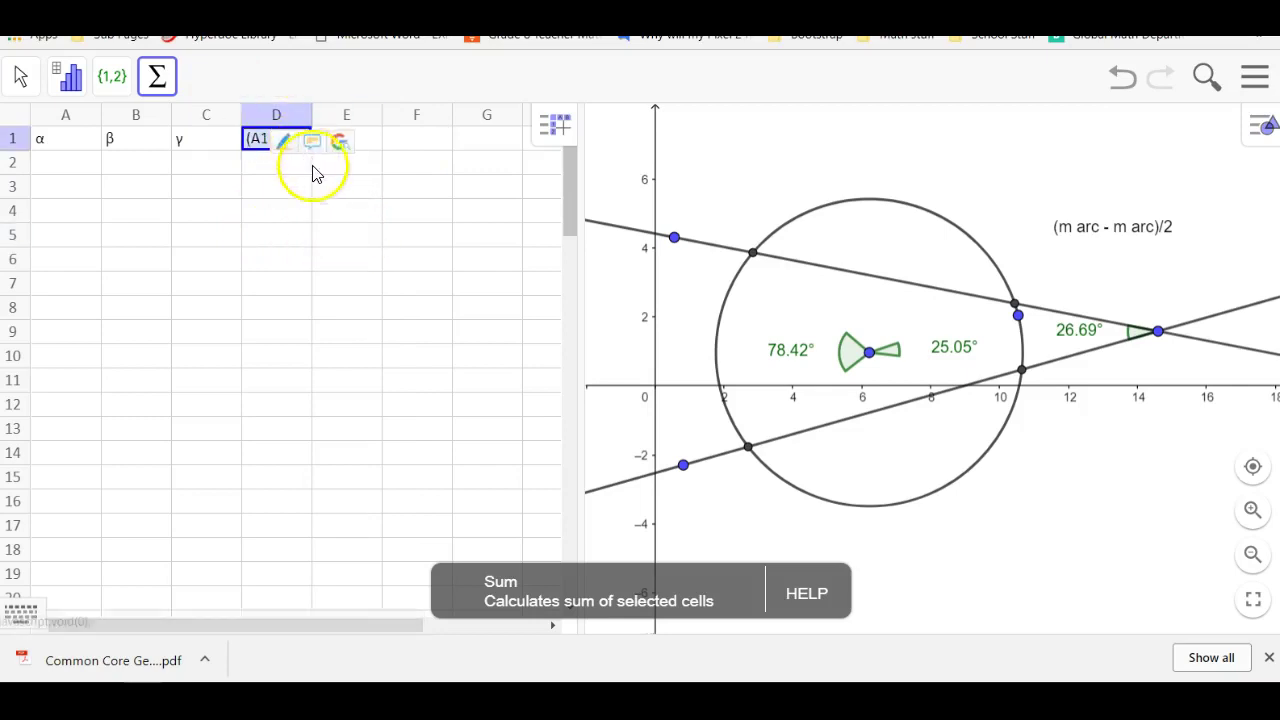
left_click(345, 185)
left_click(298, 142)
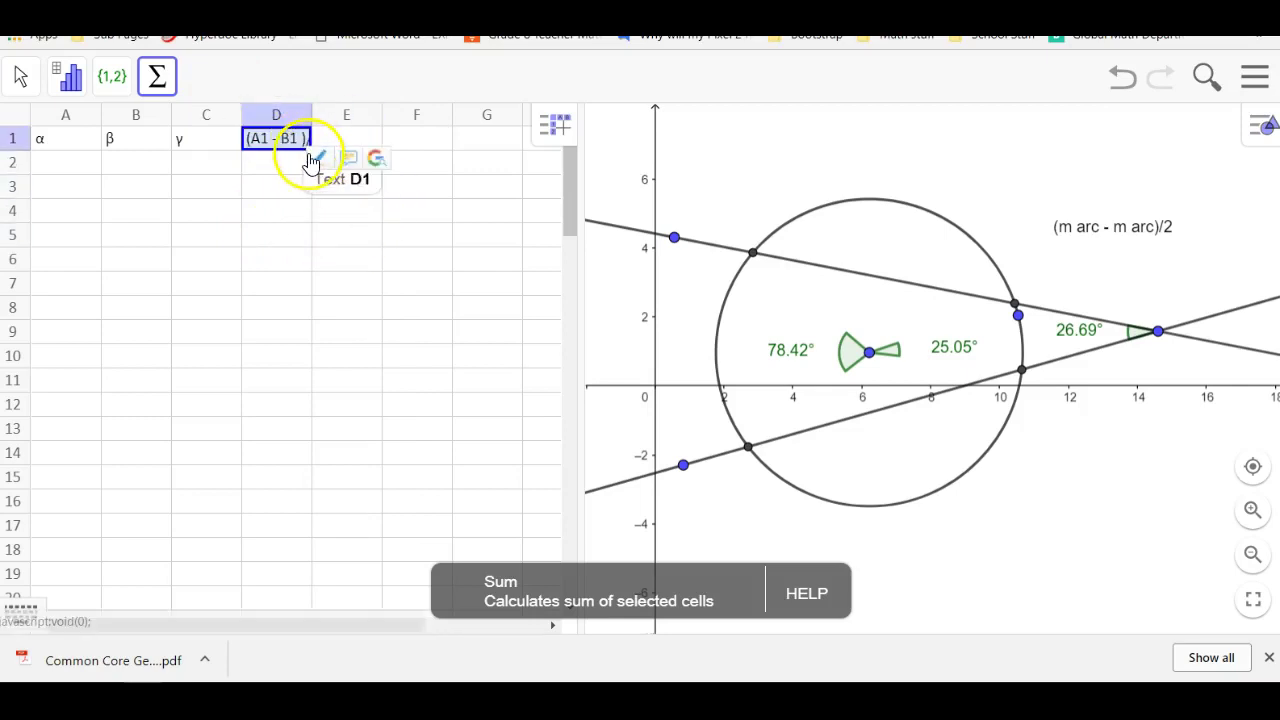
left_click(260, 136)
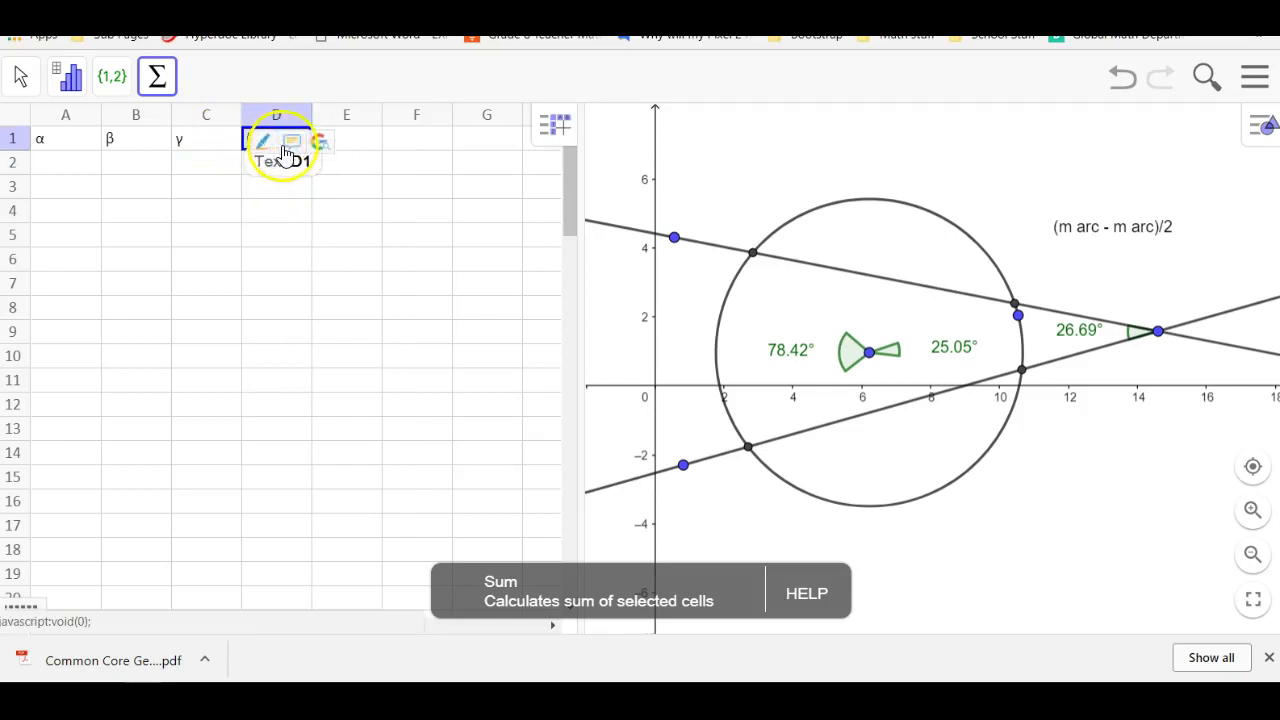
right_click(287, 148)
left_click(313, 145)
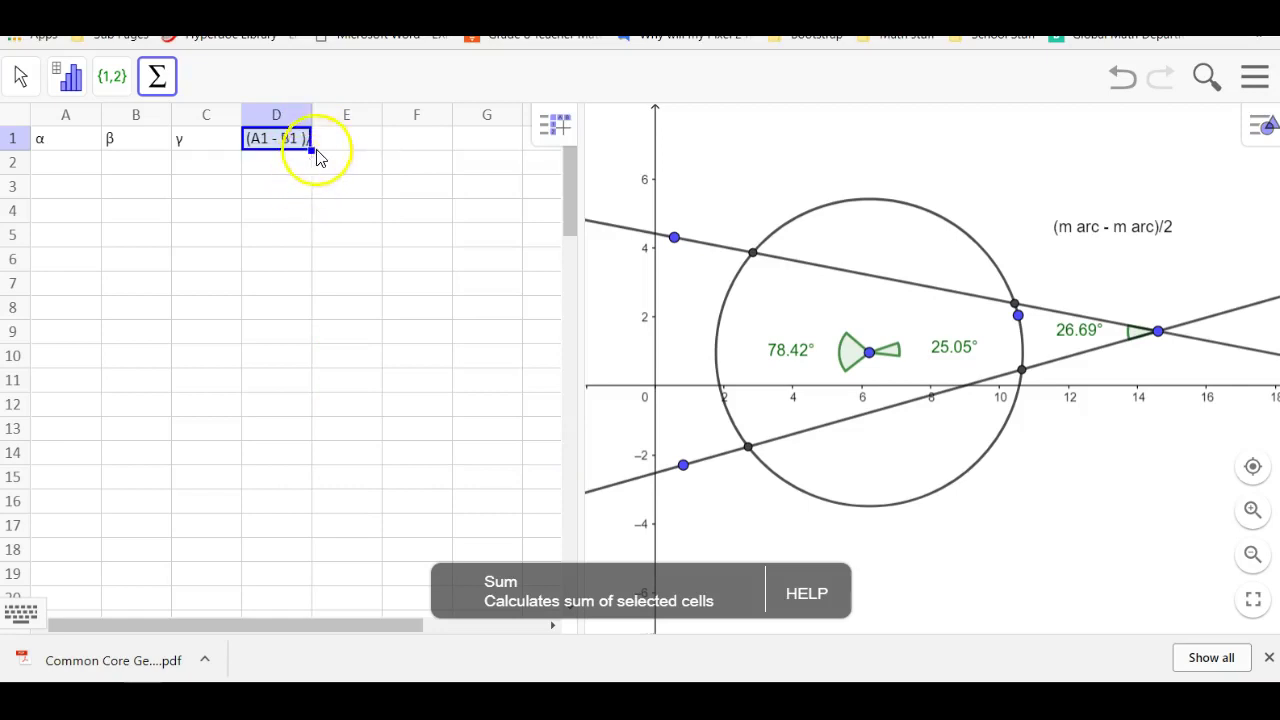
left_click_drag(313, 148, 280, 591)
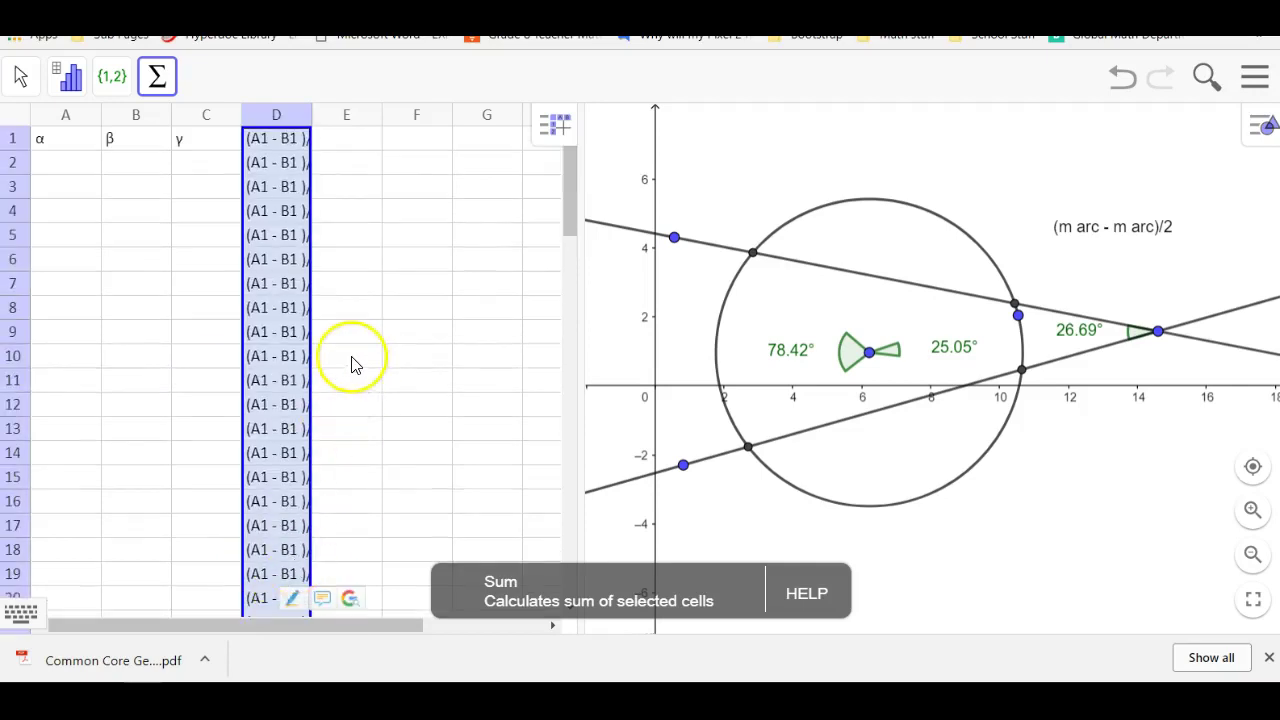
key("BackSpace")
Record angle values by moving the lines' shared outside point up and away from the circle and the upper line's far point up toward the circle
left_click(70, 172)
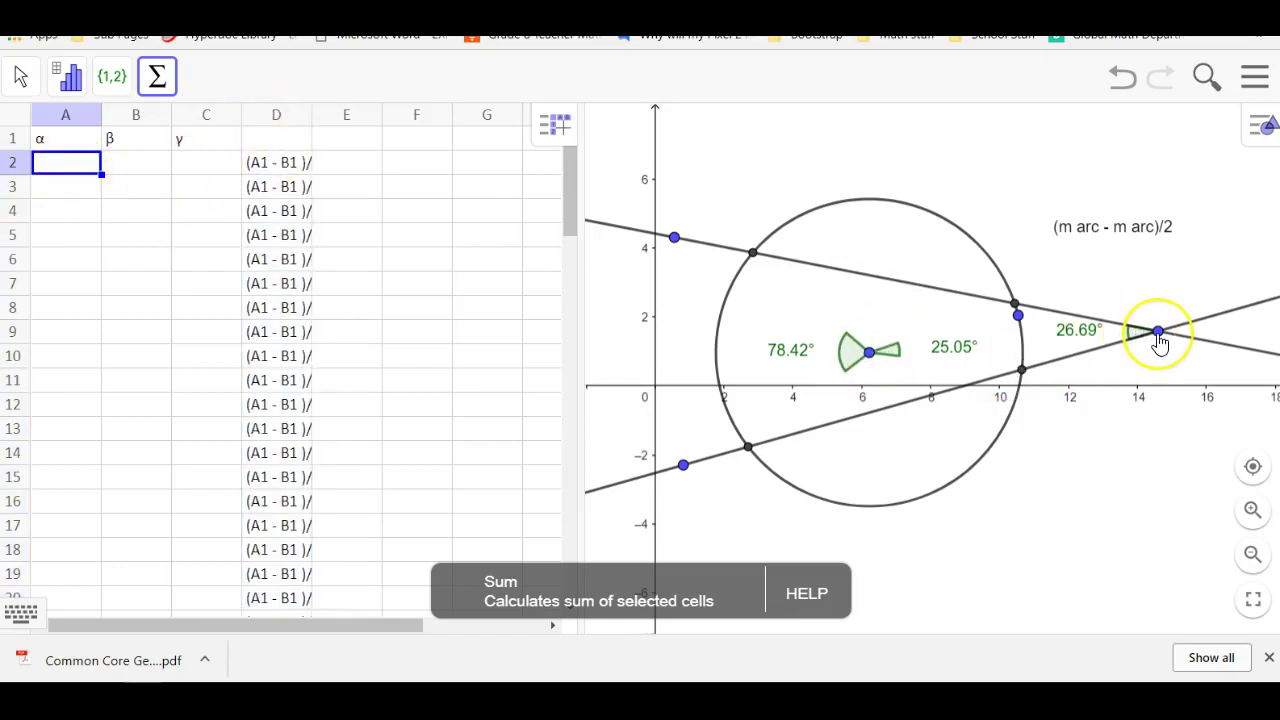
left_click_drag(1158, 335, 1191, 312)
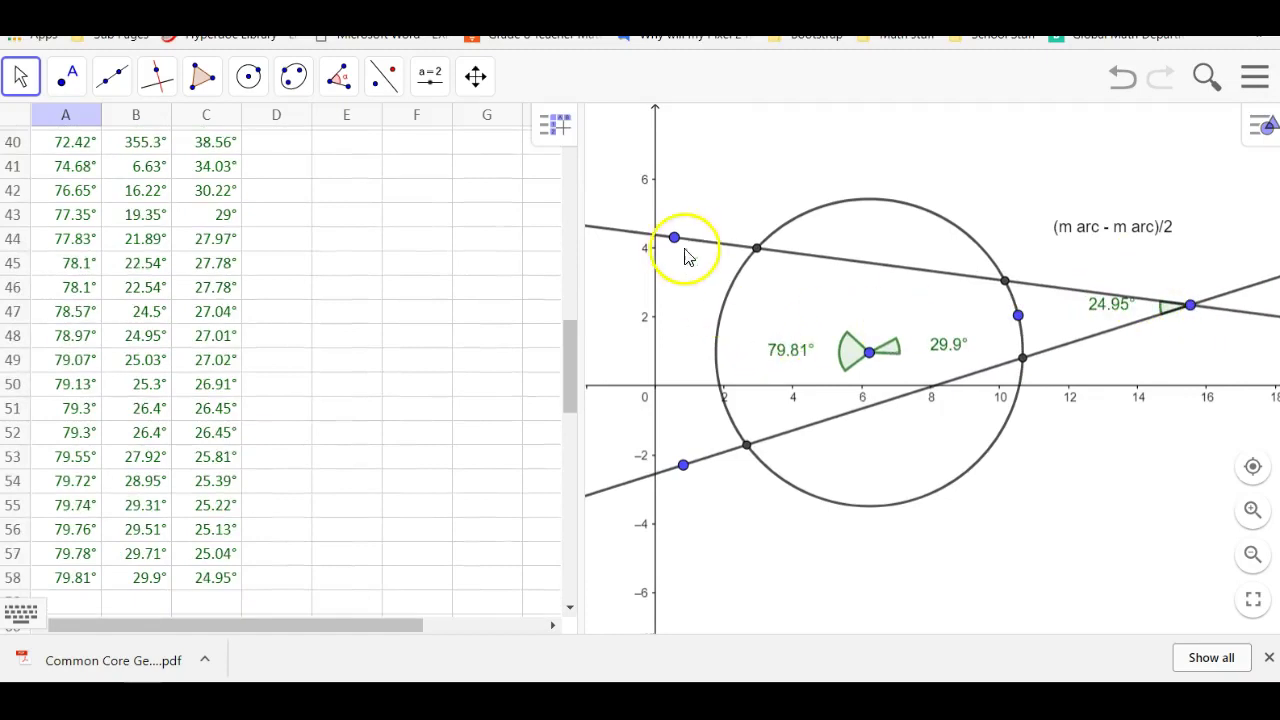
left_click_drag(677, 246, 726, 230)
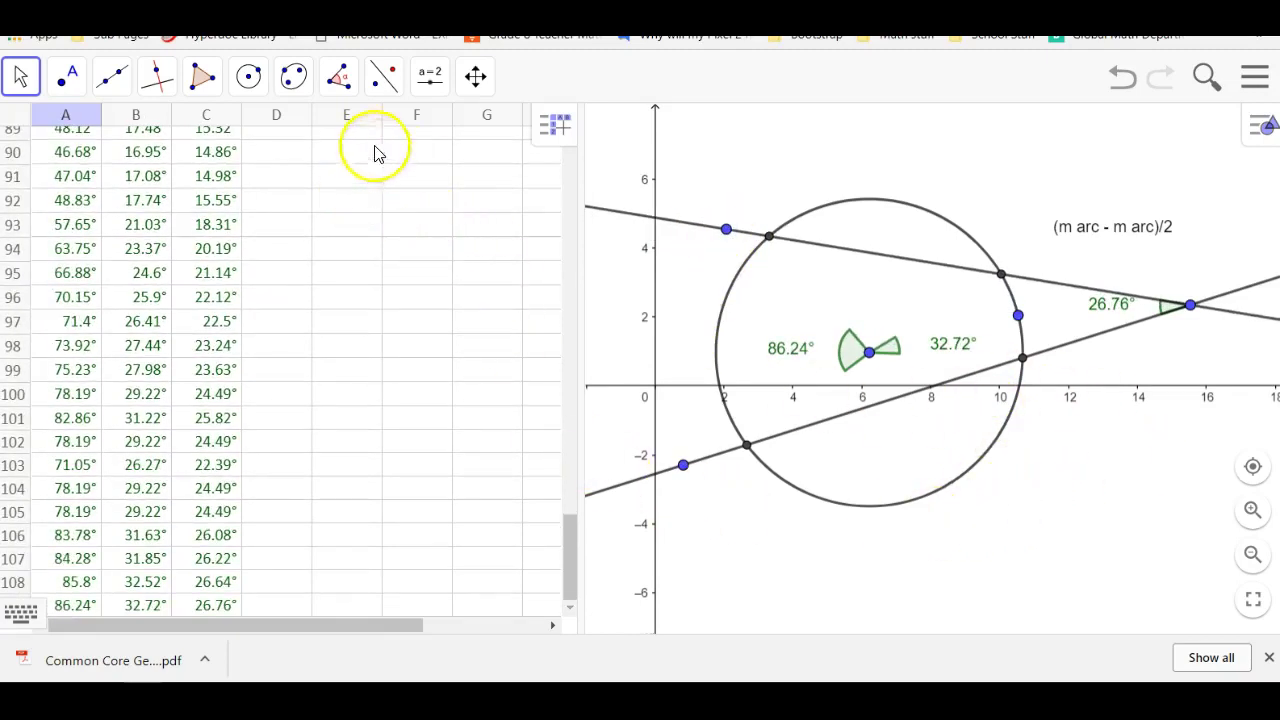
Delete spreadsheet column D with its copied A1 - B1 entries
scroll(308, 290, "up", 20)
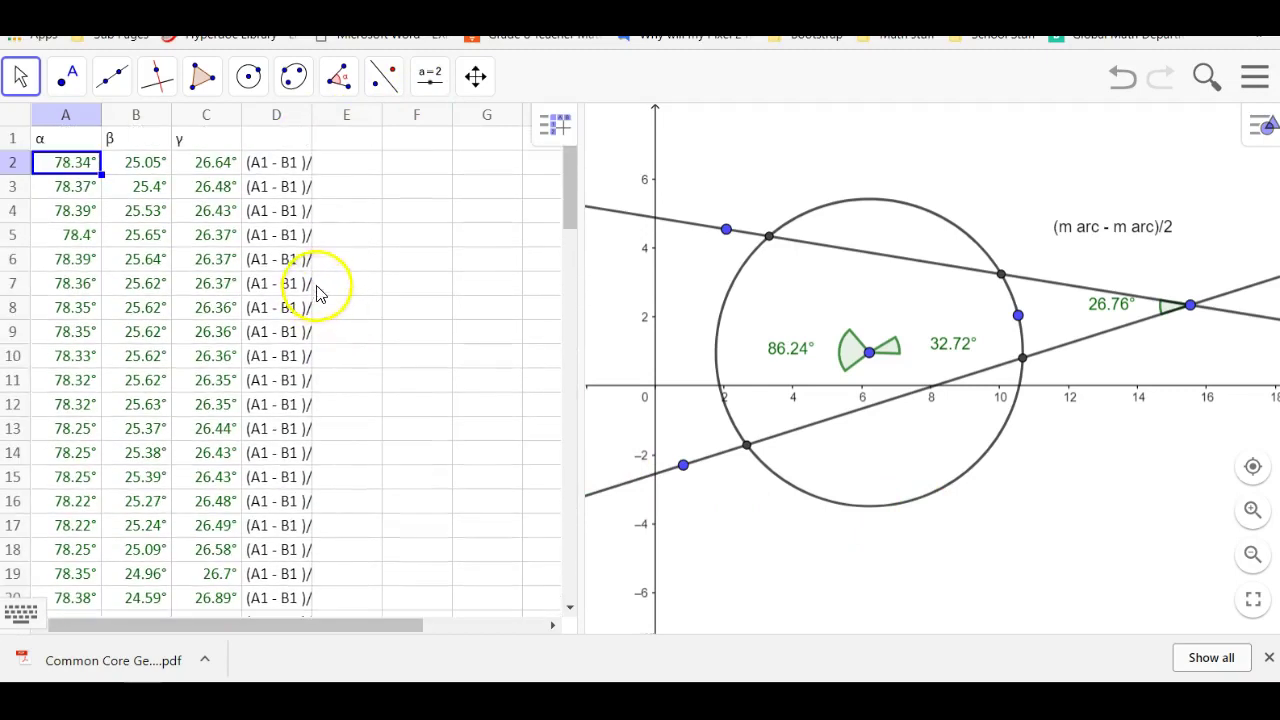
left_click(276, 140)
right_click(278, 118)
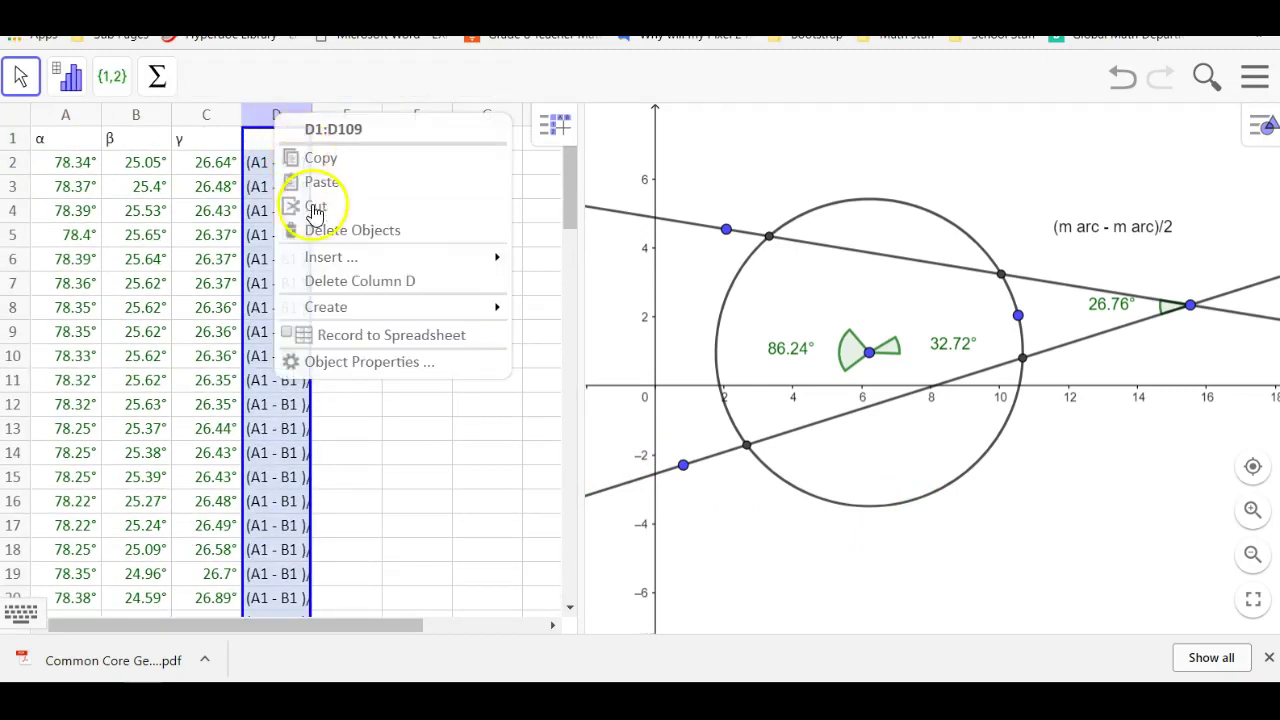
left_click(352, 281)
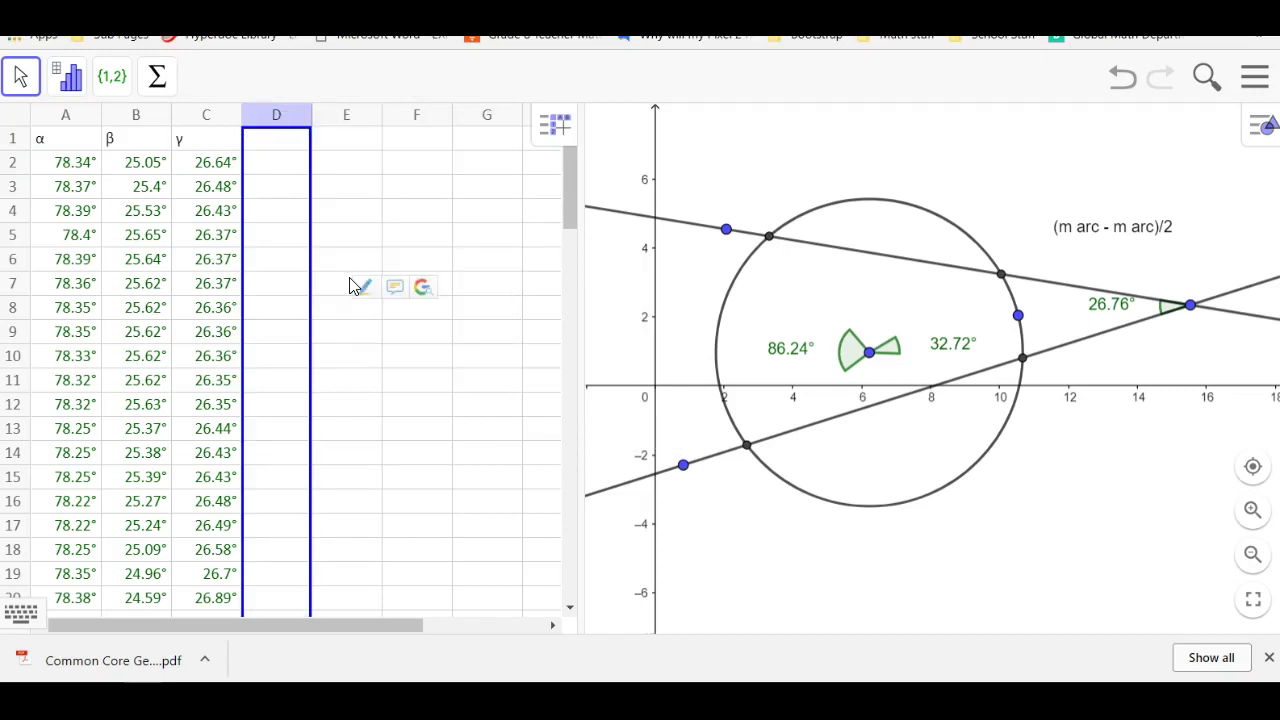
Enter a formula in cell D2 that subtracts B2 from A2
left_click(291, 168)
type("=(")
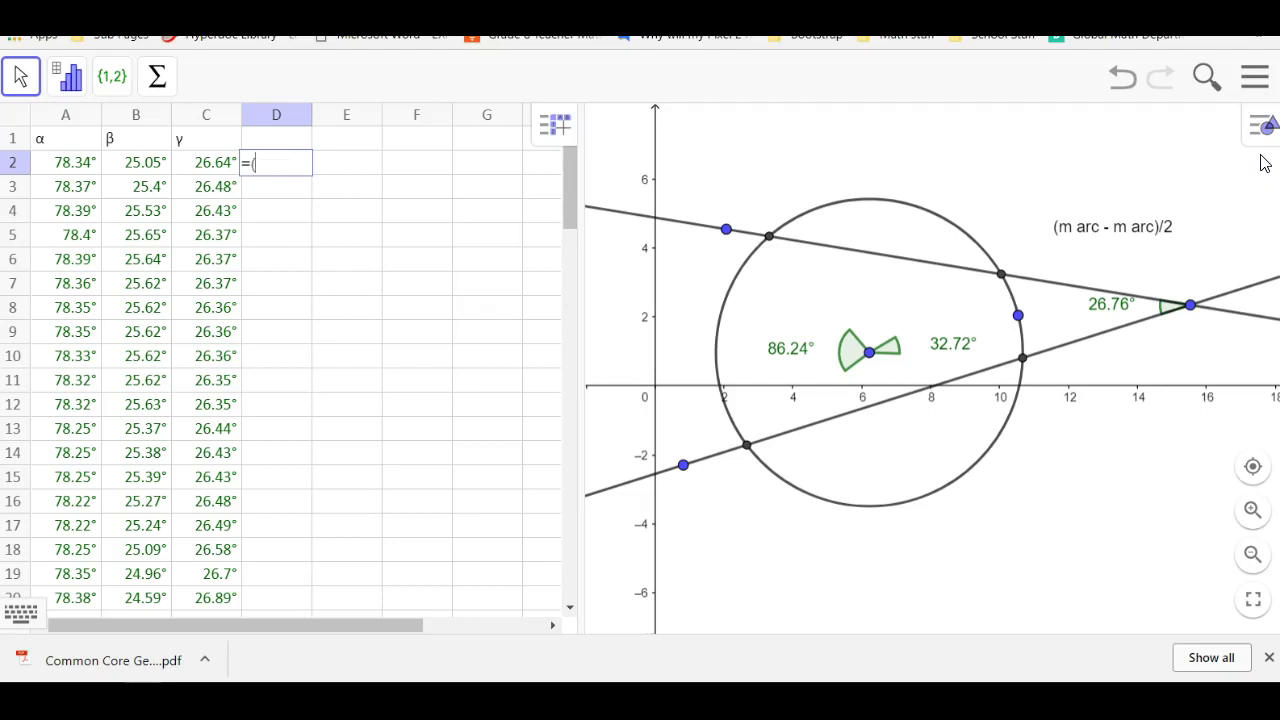
scroll(1265, 163, "down", 1)
left_click(70, 168)
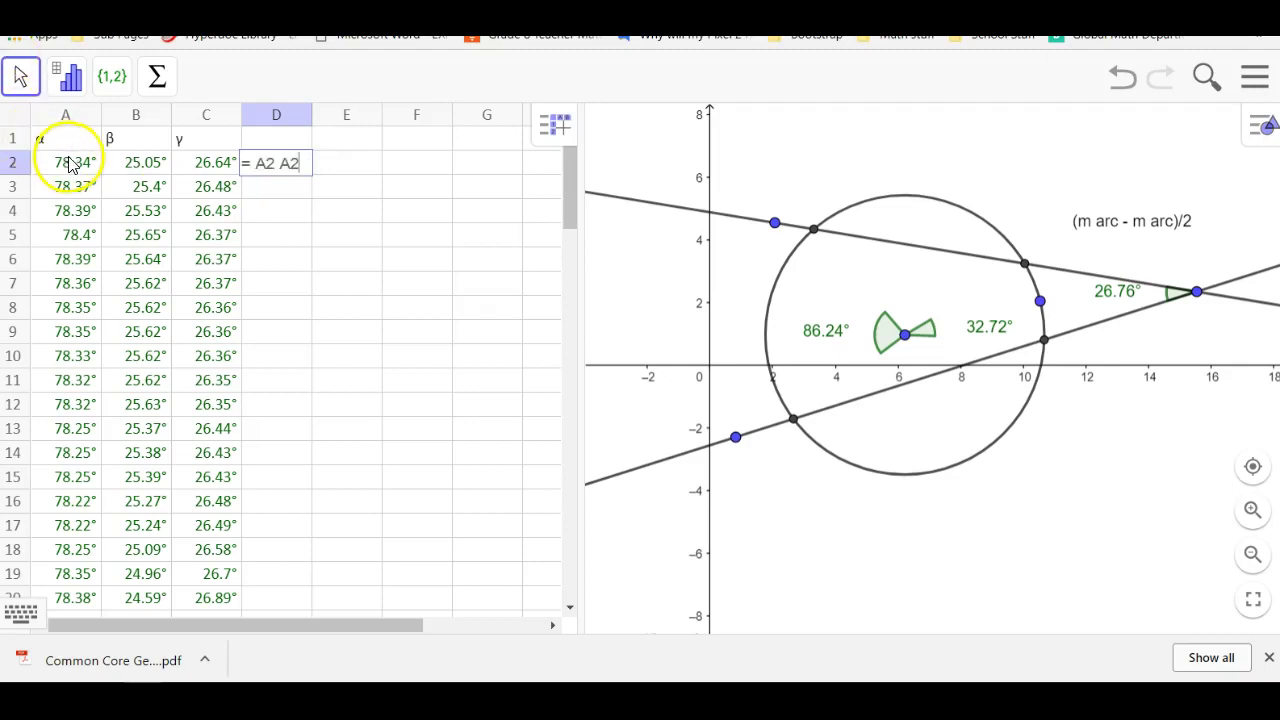
type("-")
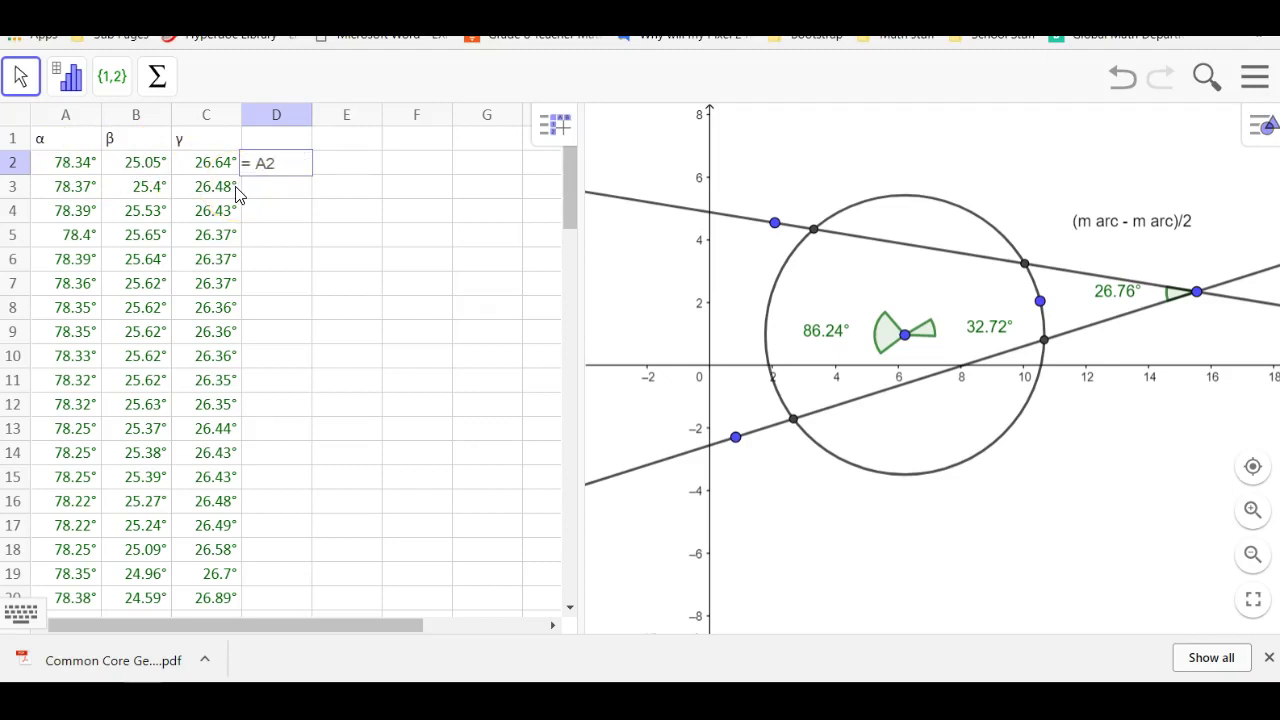
left_click(215, 165)
left_click(155, 164)
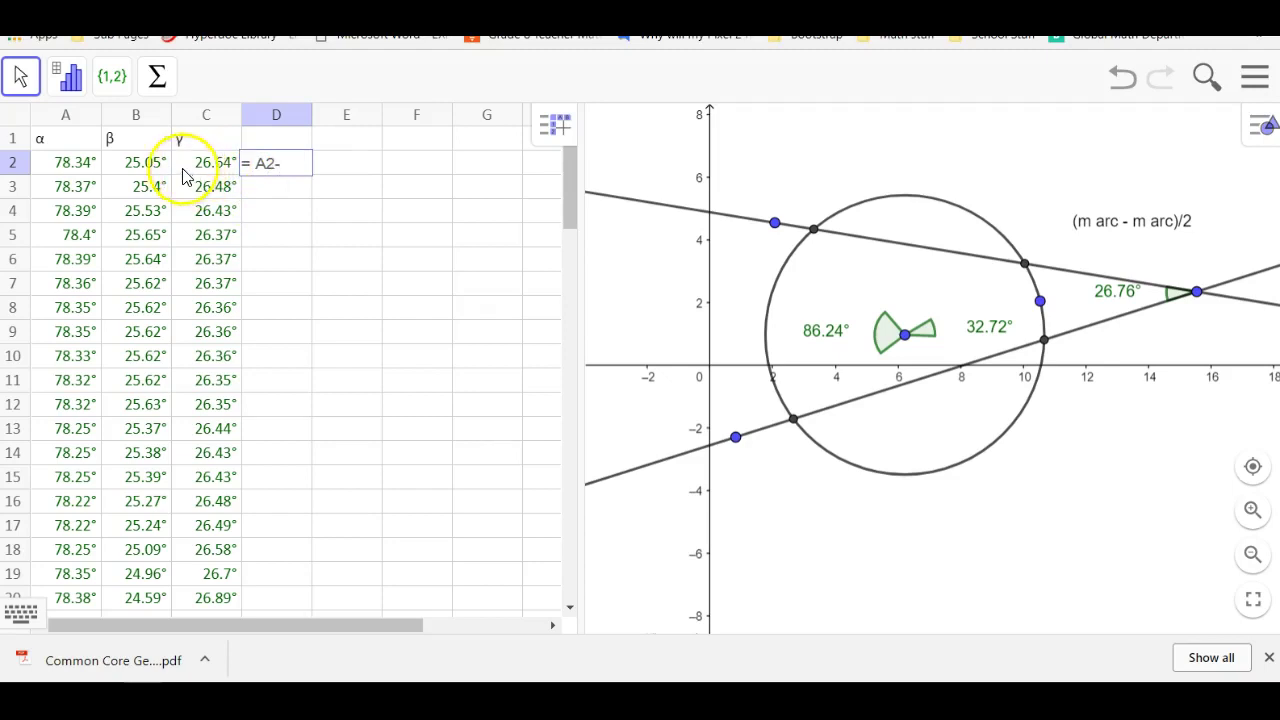
key("Return")
Enter a formula in cell E2 that divides D2 by 2
key("Right")
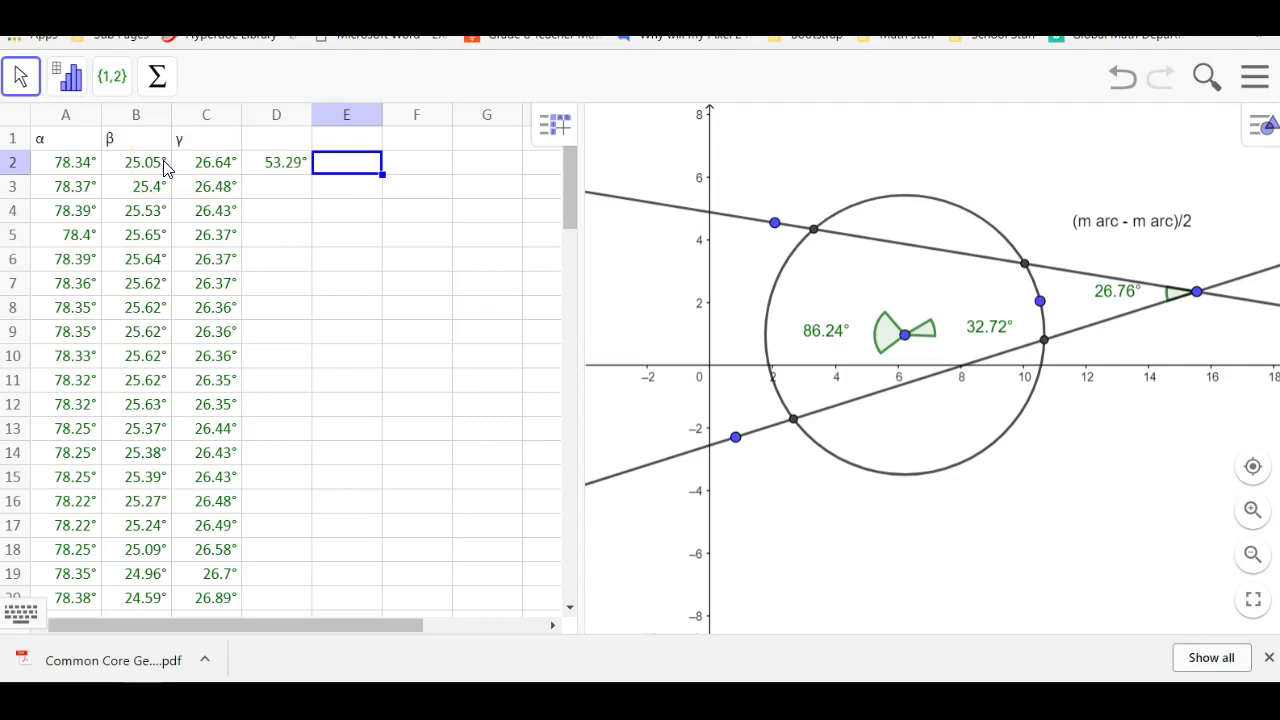
left_click(268, 170)
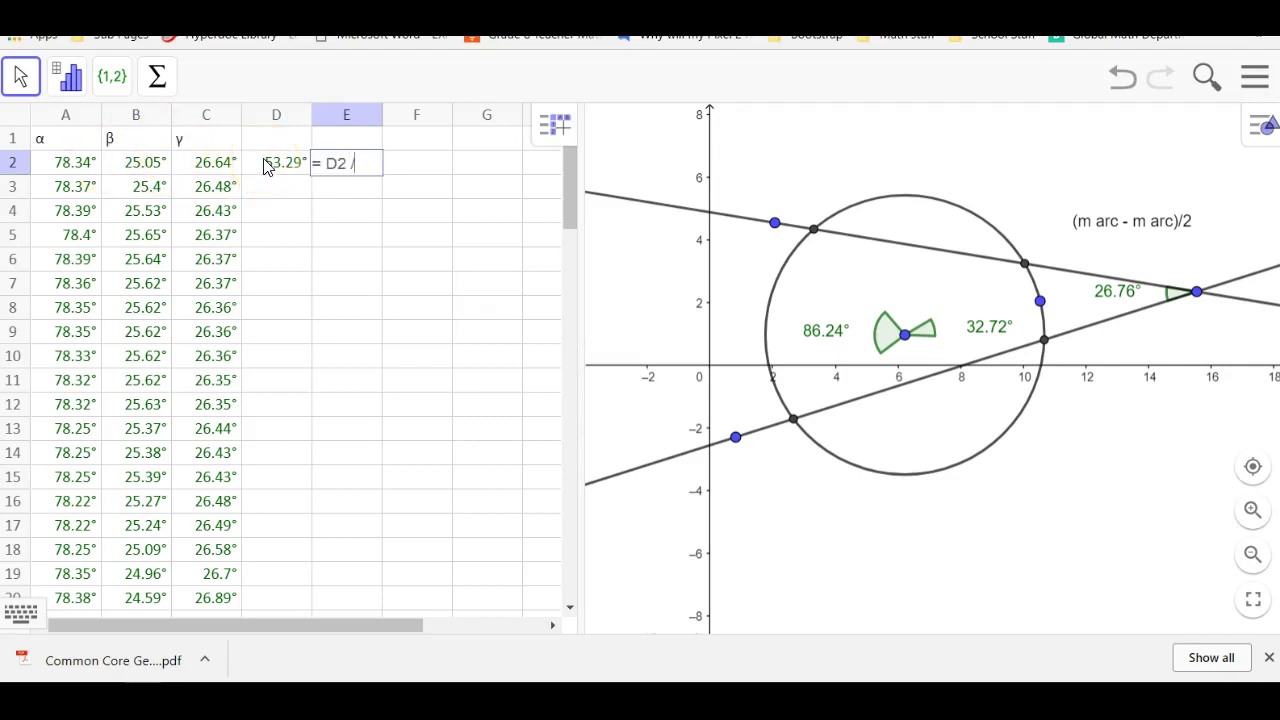
key("Return")
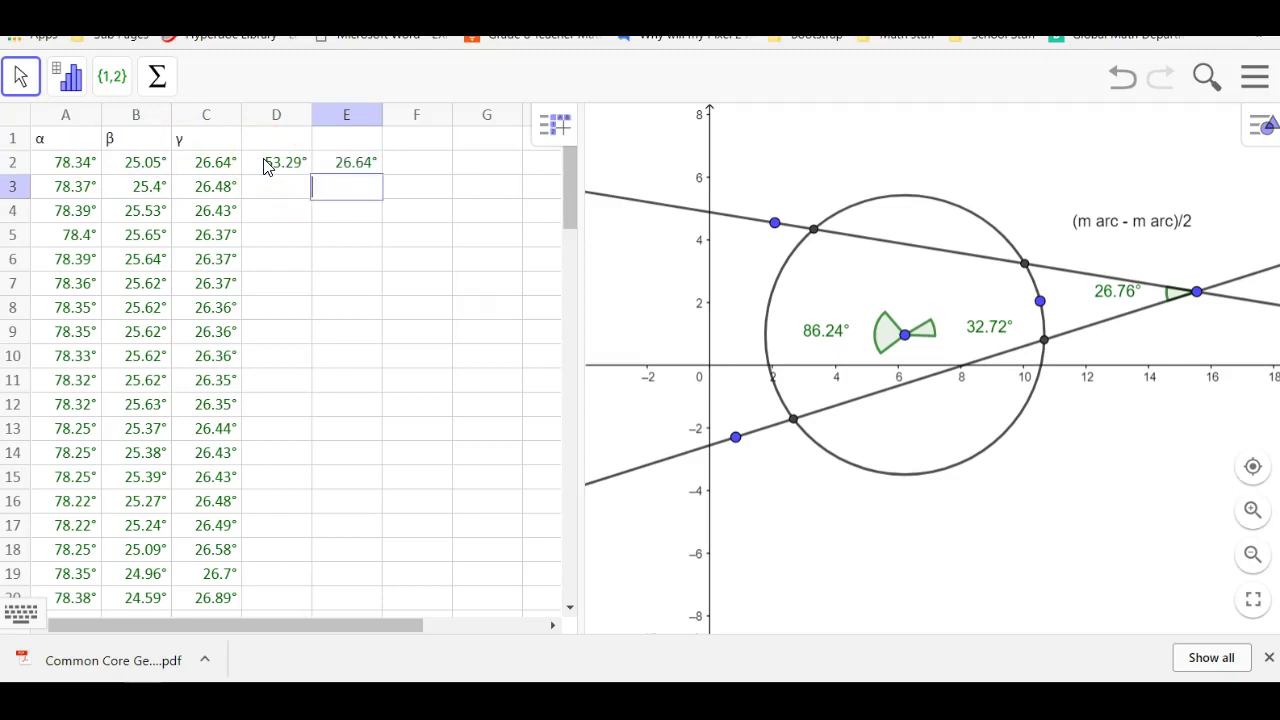
Fill the D2 and E2 formulas down to row 67 and compare the half-differences in column E with the angles in column C
left_click(271, 164)
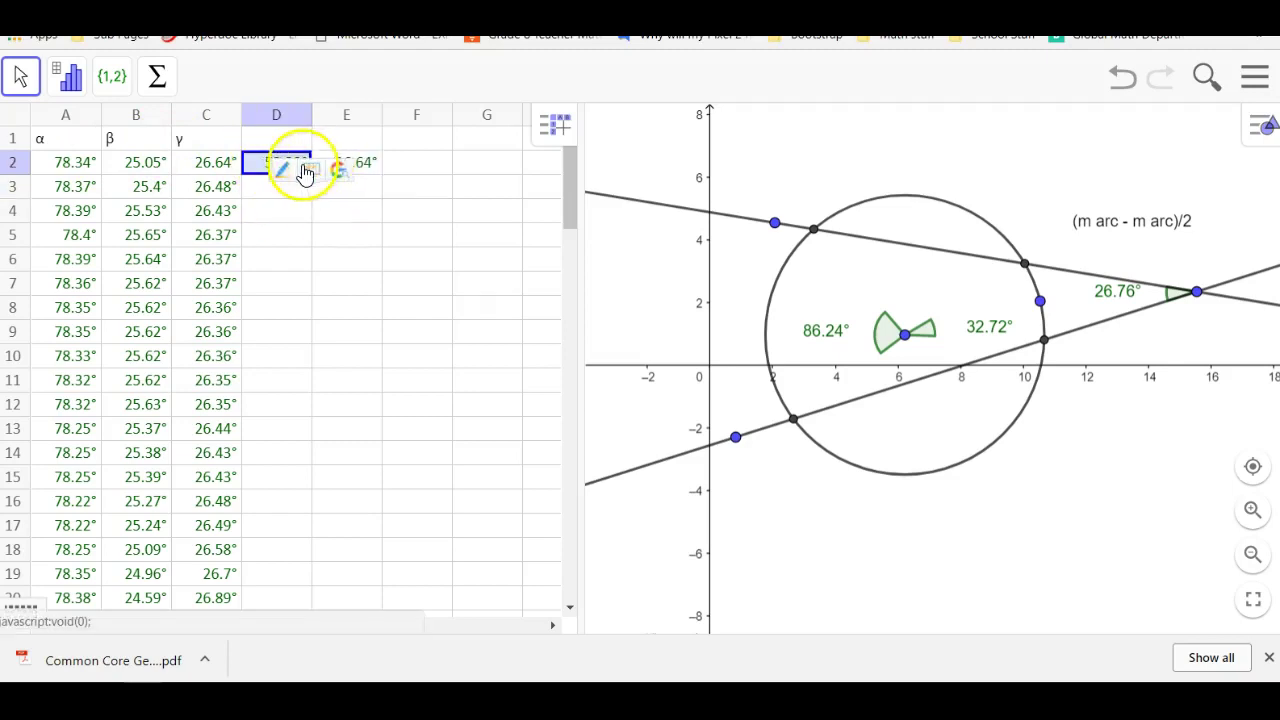
left_click_drag(255, 168, 360, 595)
scroll(363, 586, "down", 8)
scroll(363, 597, "down", 3)
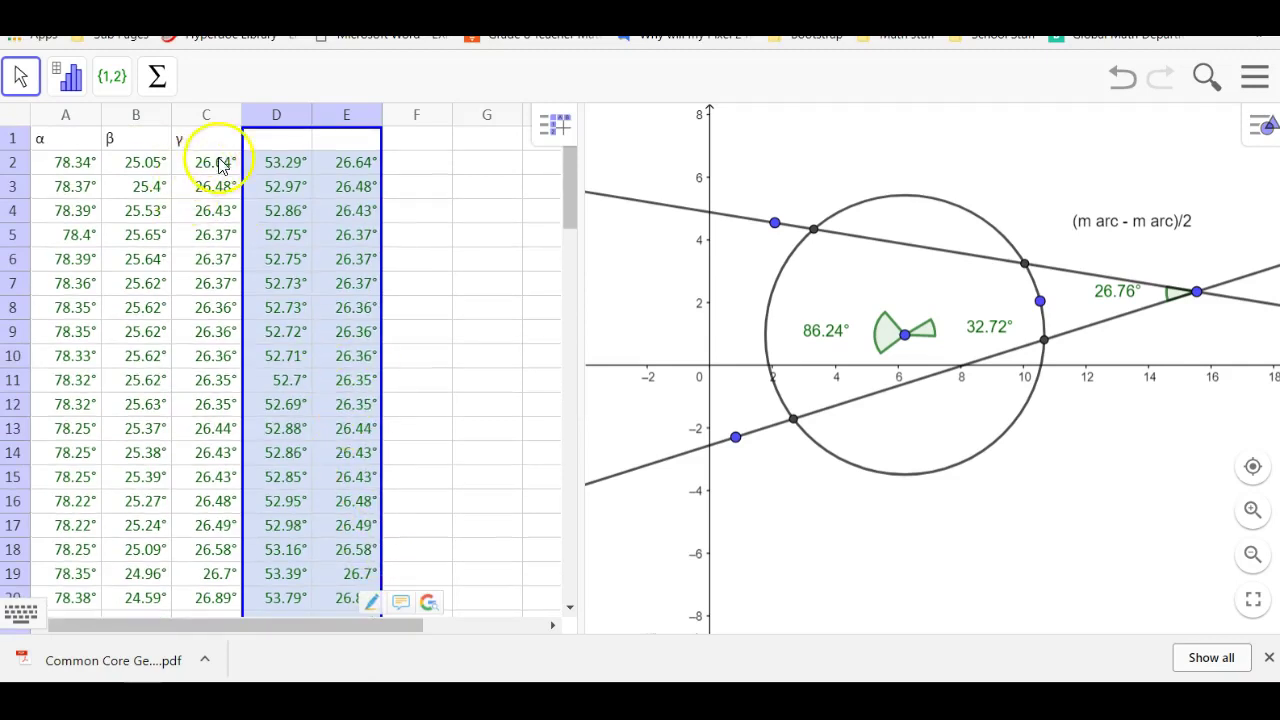
mouse_move(350, 172)
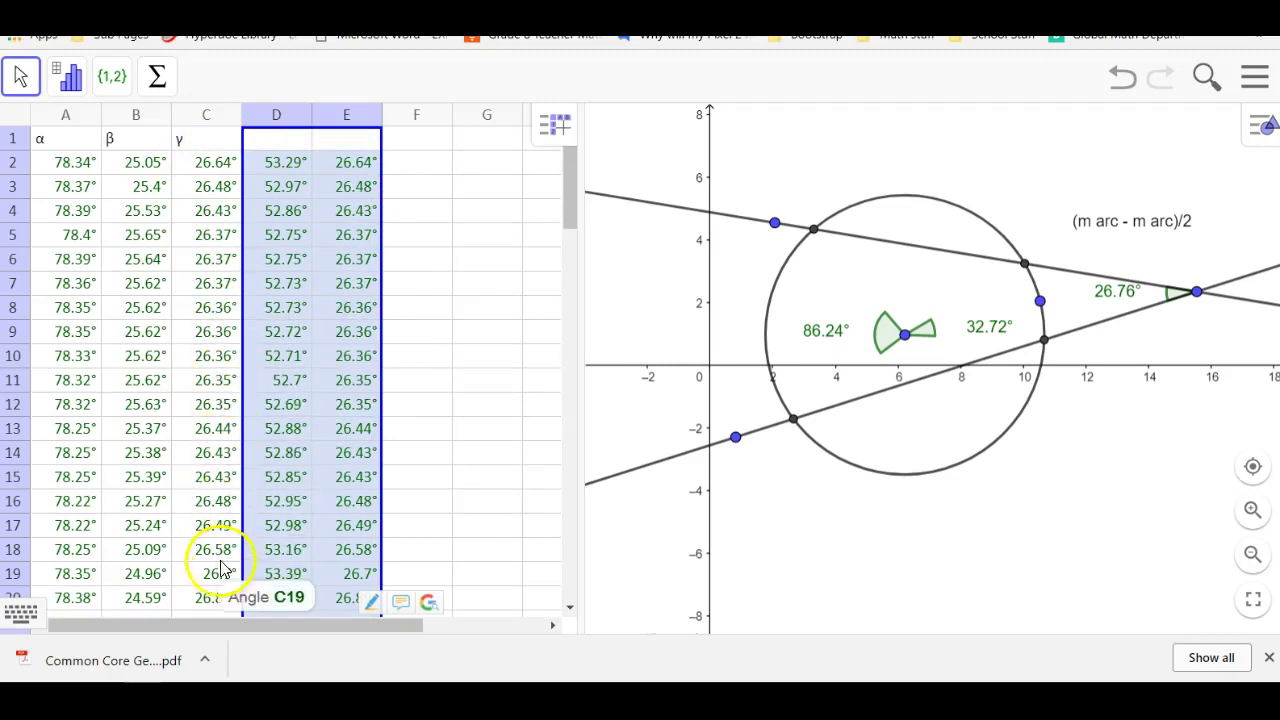
scroll(300, 560, "down", 5)
scroll(363, 480, "down", 4)
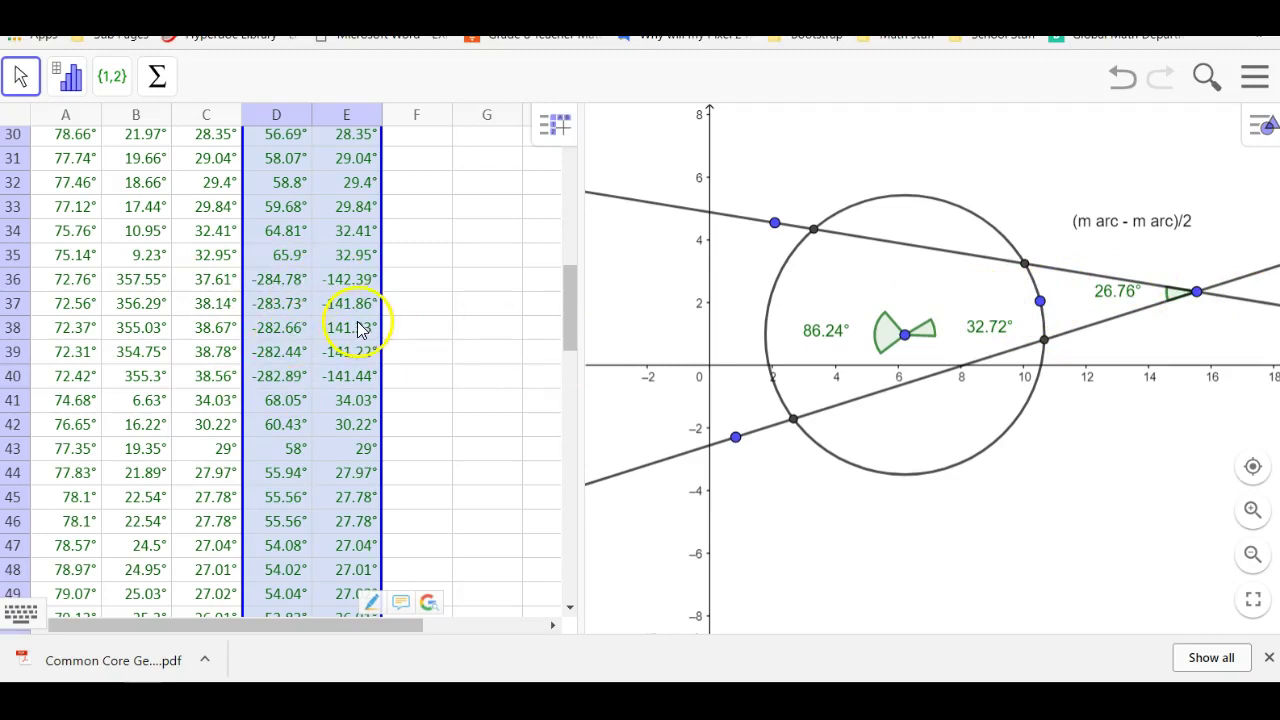
scroll(350, 360, "down", 5)
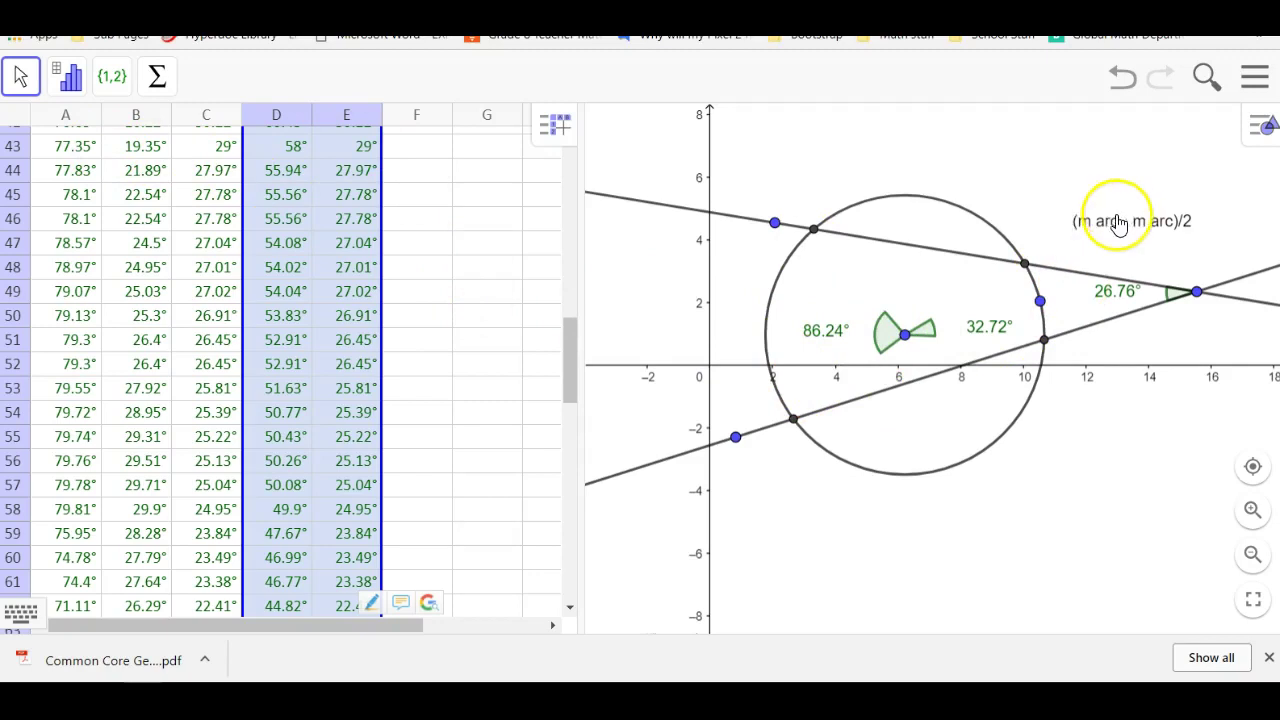
mouse_move(301, 180)
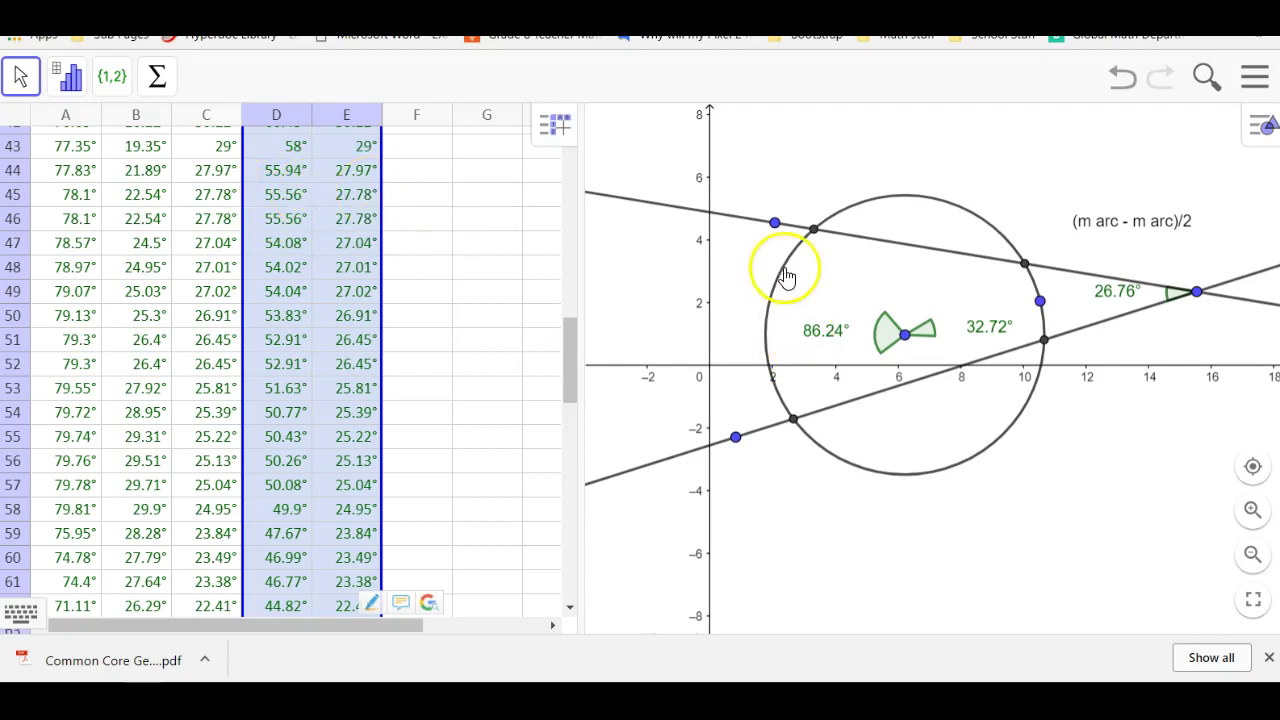
Record more angles by moving the upper line's far point to about (2.2, 3.4), the outside point to (13.6, 1.9) and the circle's center to (7.1, 1.2)
left_click_drag(777, 230, 778, 258)
left_click_drag(1195, 302, 1110, 308)
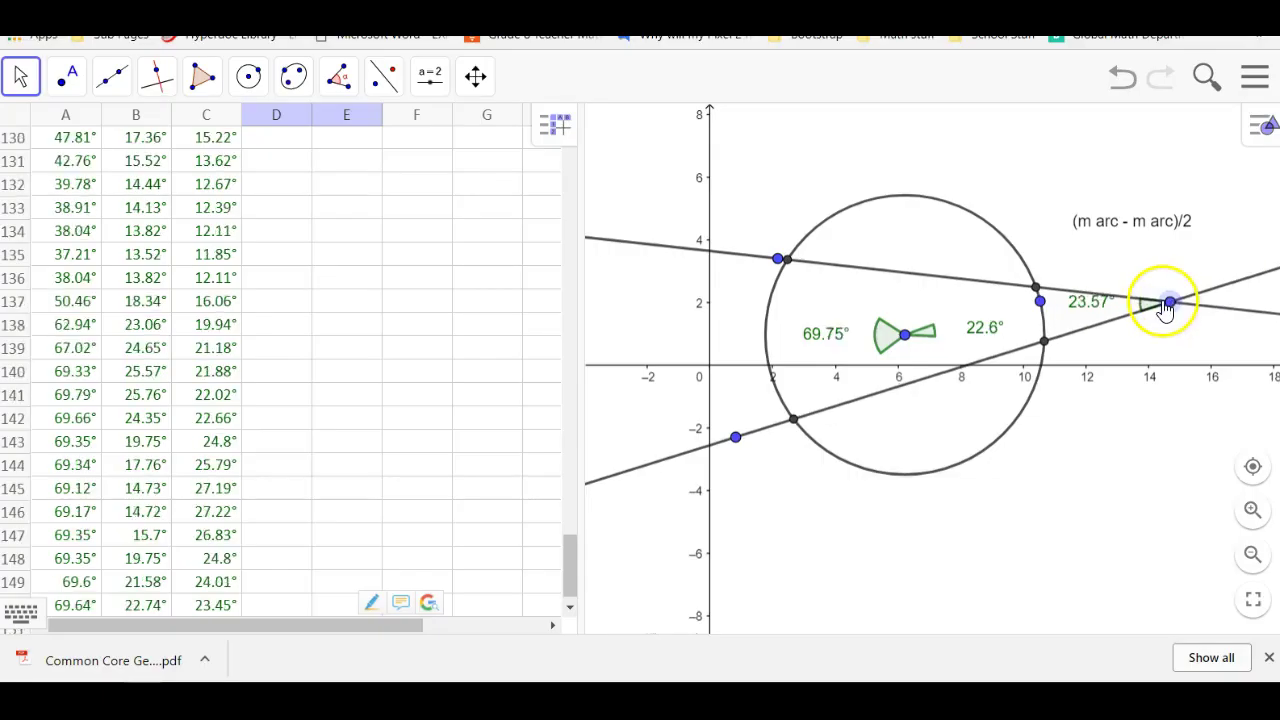
left_click_drag(1166, 300, 1140, 308)
mouse_move(910, 341)
left_mouse_down()
mouse_move(944, 308)
mouse_move(958, 334)
mouse_move(932, 329)
left_mouse_up()
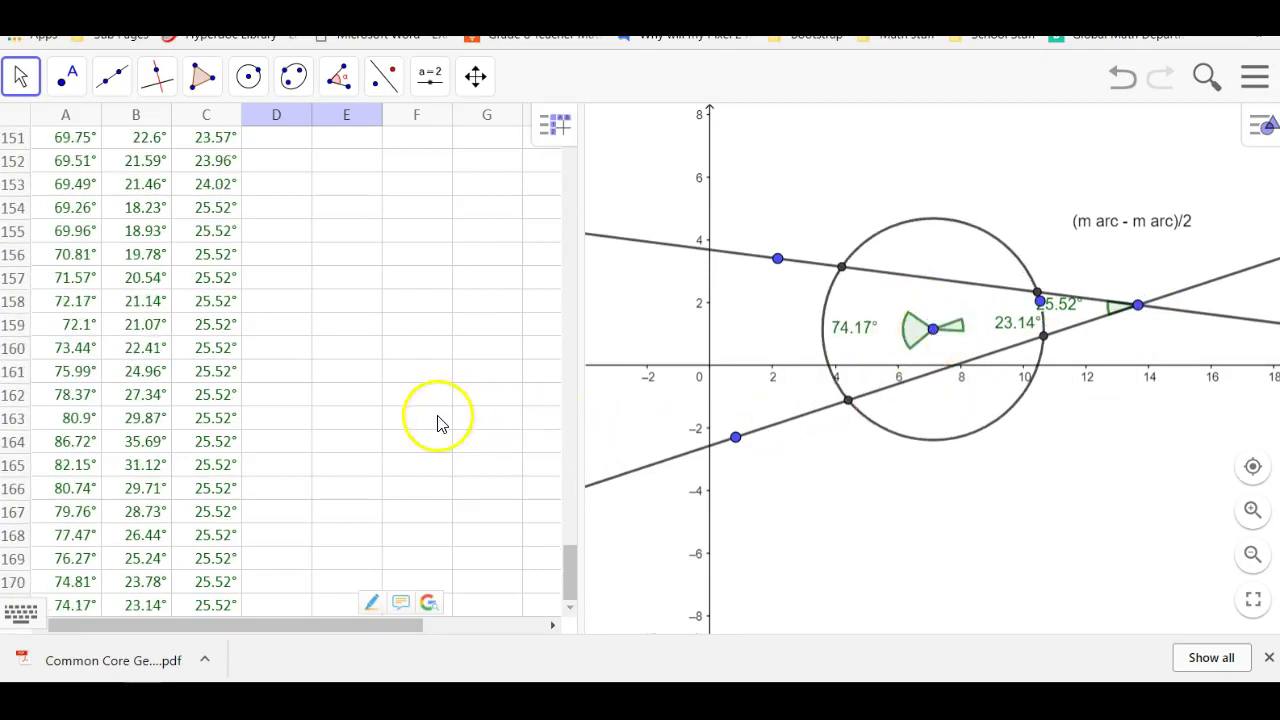
Extend the formulas in columns D and E from row 67 down to row 170 and check them against the angles in column C
scroll(437, 422, "up", 20)
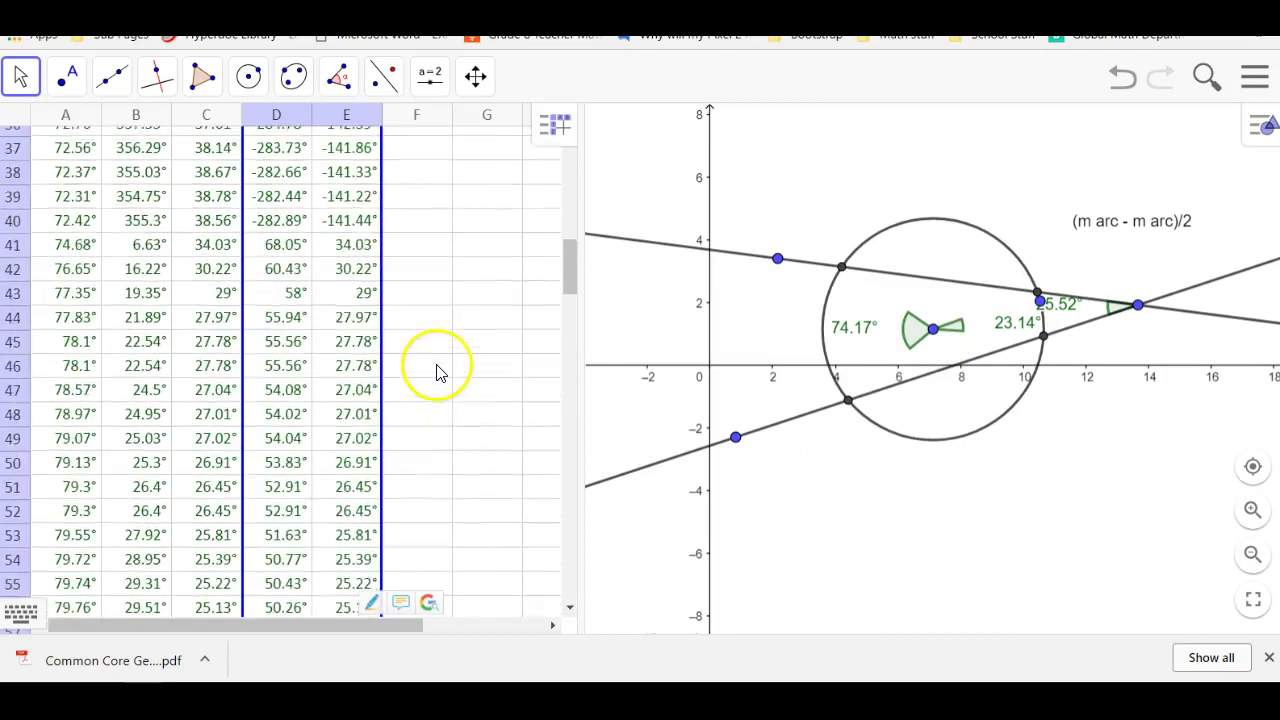
scroll(443, 386, "down", 8)
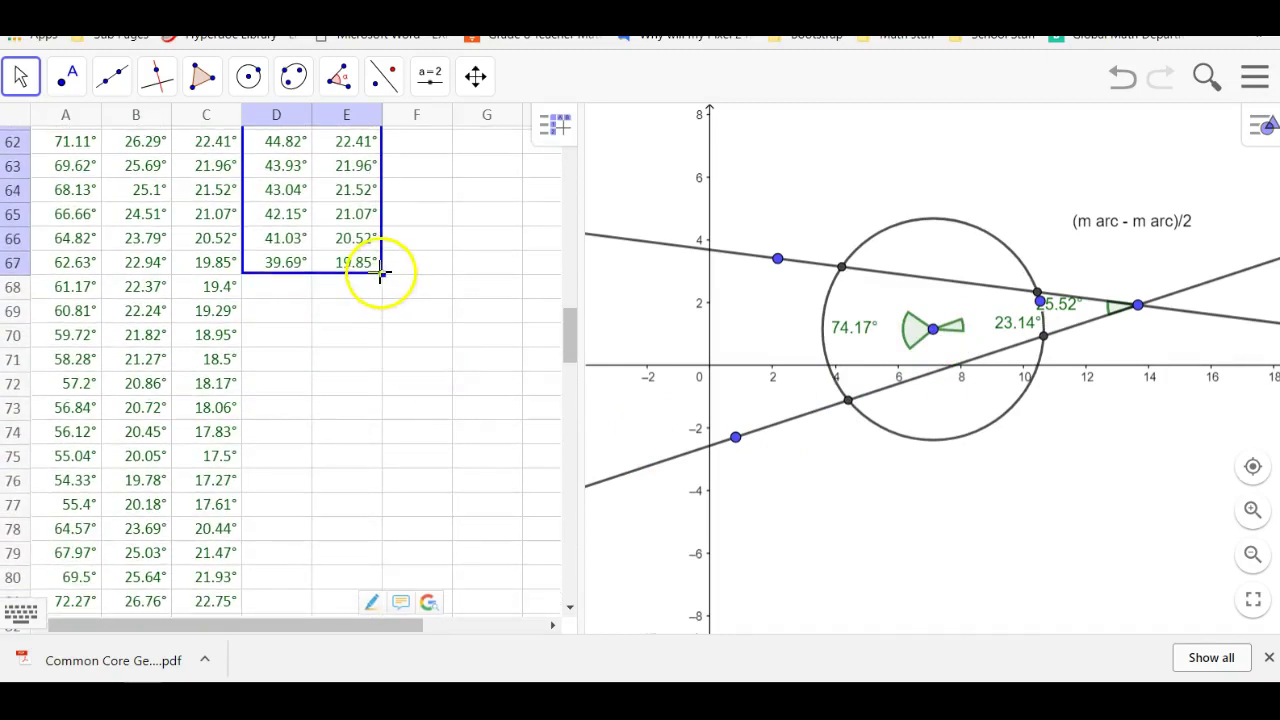
left_click_drag(382, 274, 383, 630)
scroll(391, 543, "down", 9)
scroll(391, 557, "down", 3)
scroll(363, 591, "down", 1)
scroll(343, 543, "down", 15)
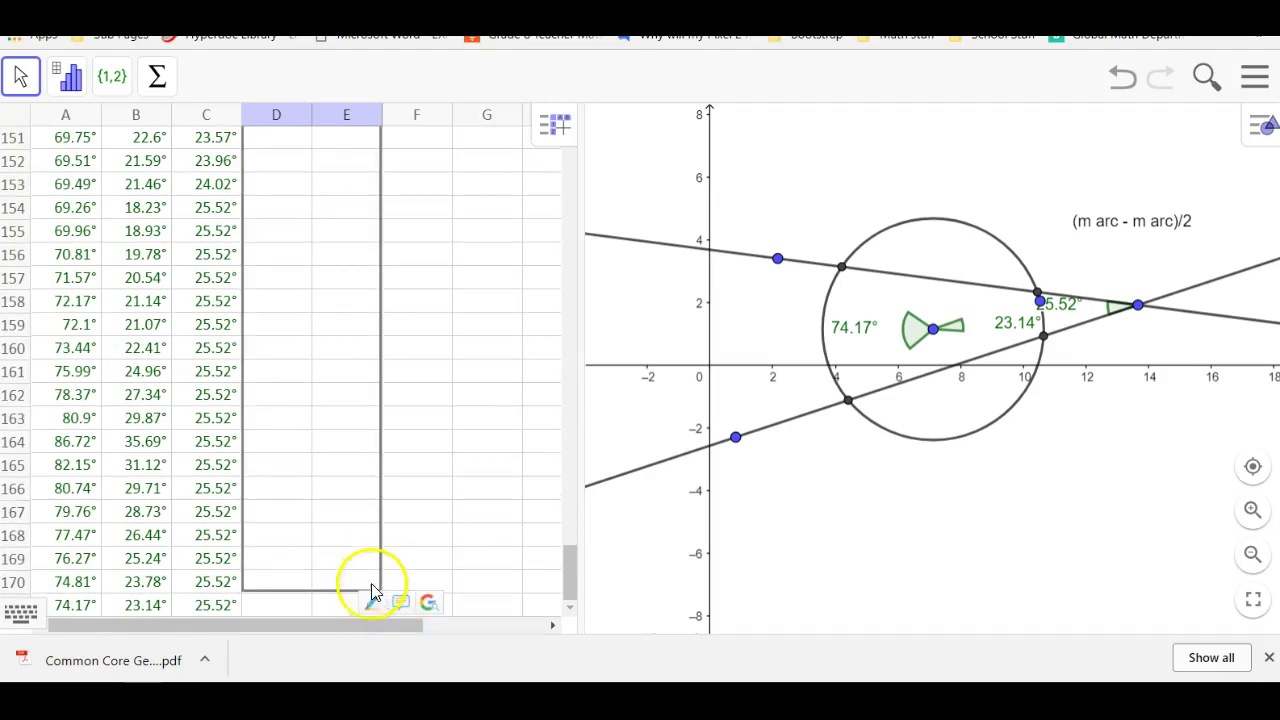
left_click_drag(369, 578, 393, 598)
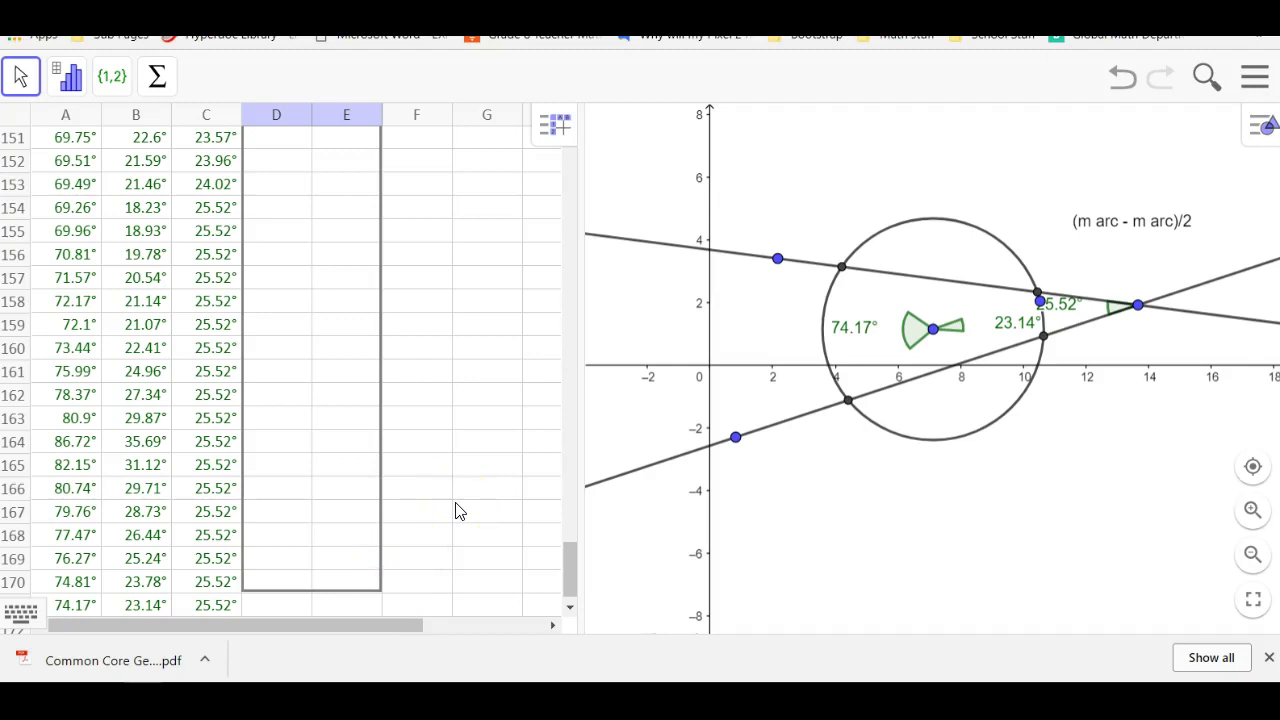
left_click_drag(455, 511, 455, 511)
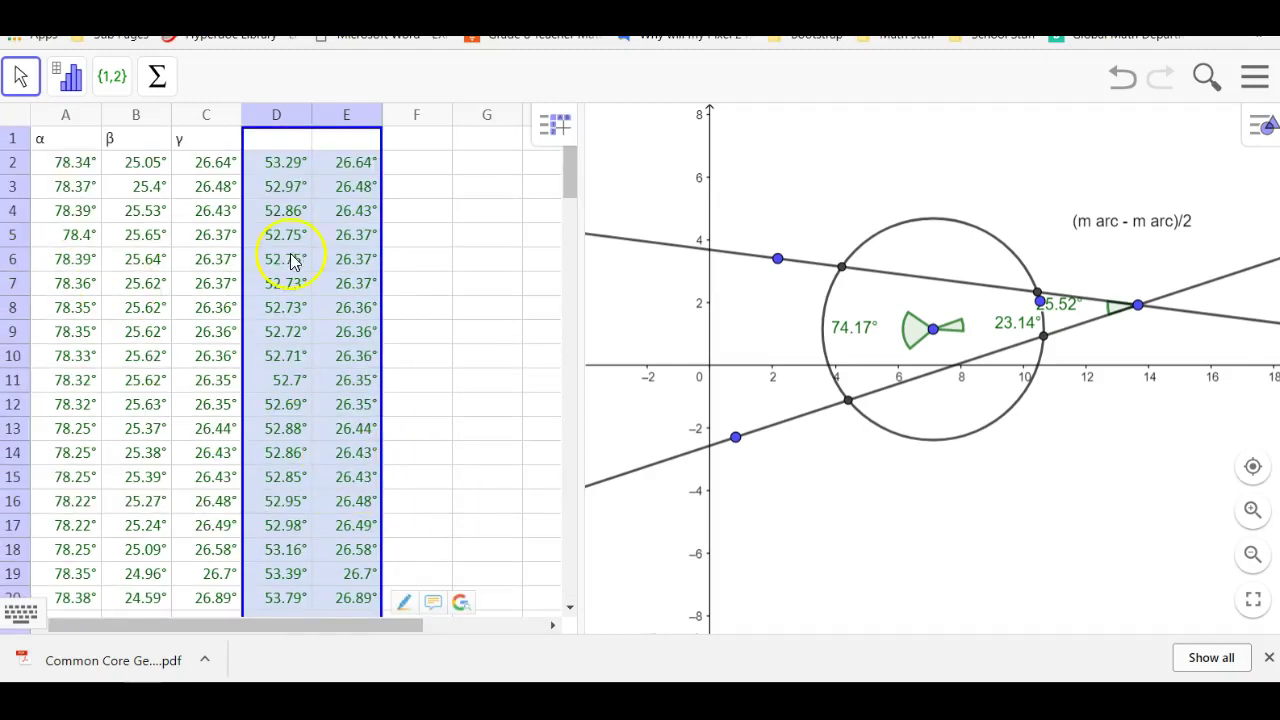
scroll(418, 445, "down", 15)
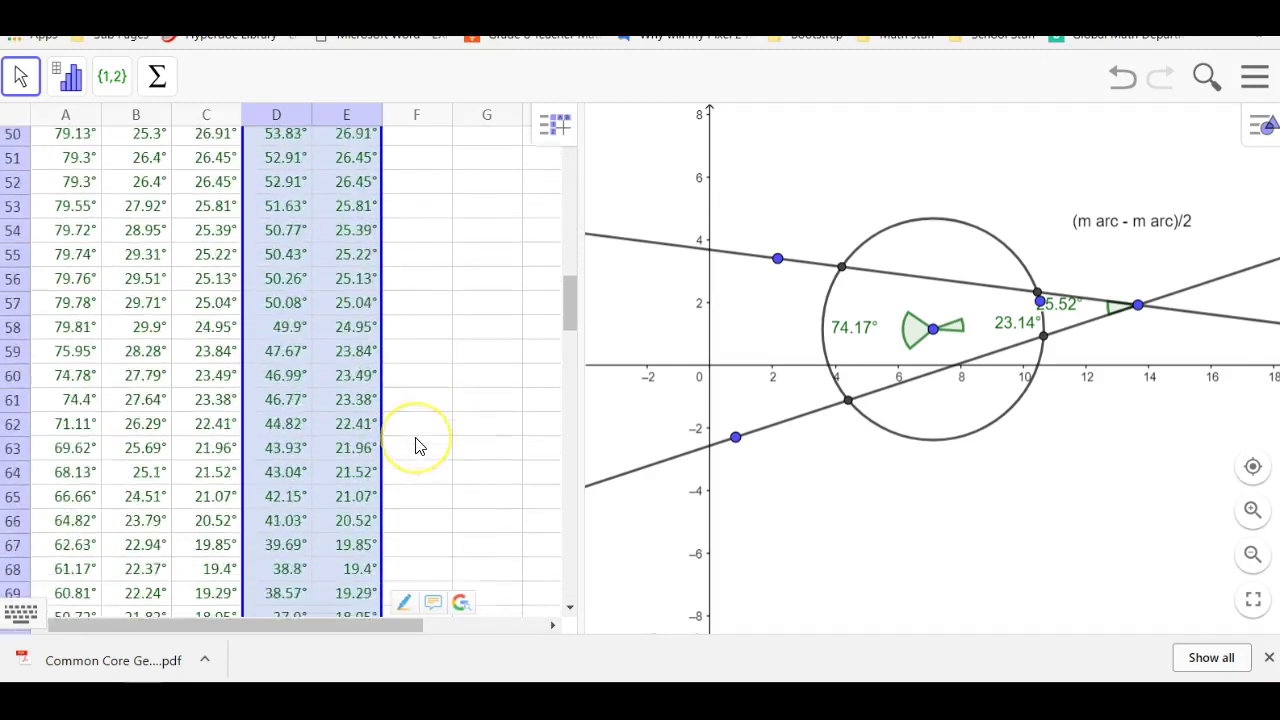
scroll(418, 445, "down", 15)
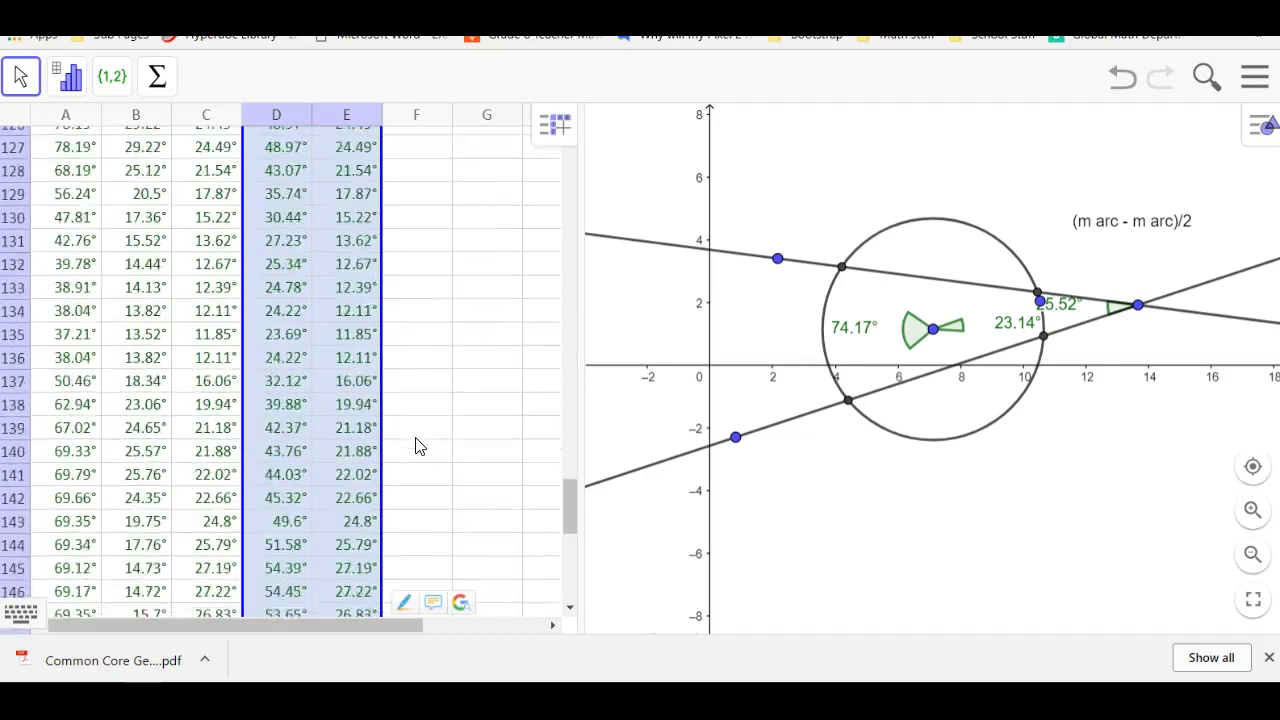
scroll(418, 445, "down", 1)
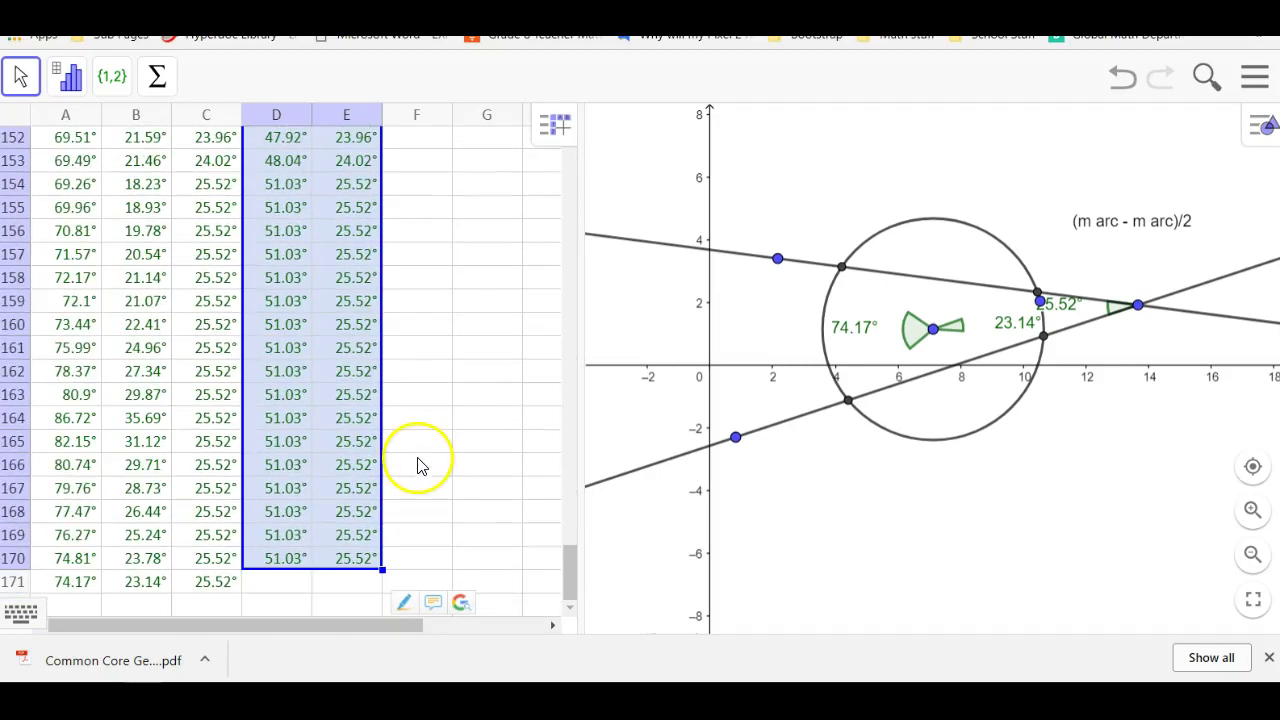
Switch to the Skills Practice PDF and look through the intercepted-arc and angle-expression problems 9 to 14 on page 797
key("alt+Tab")
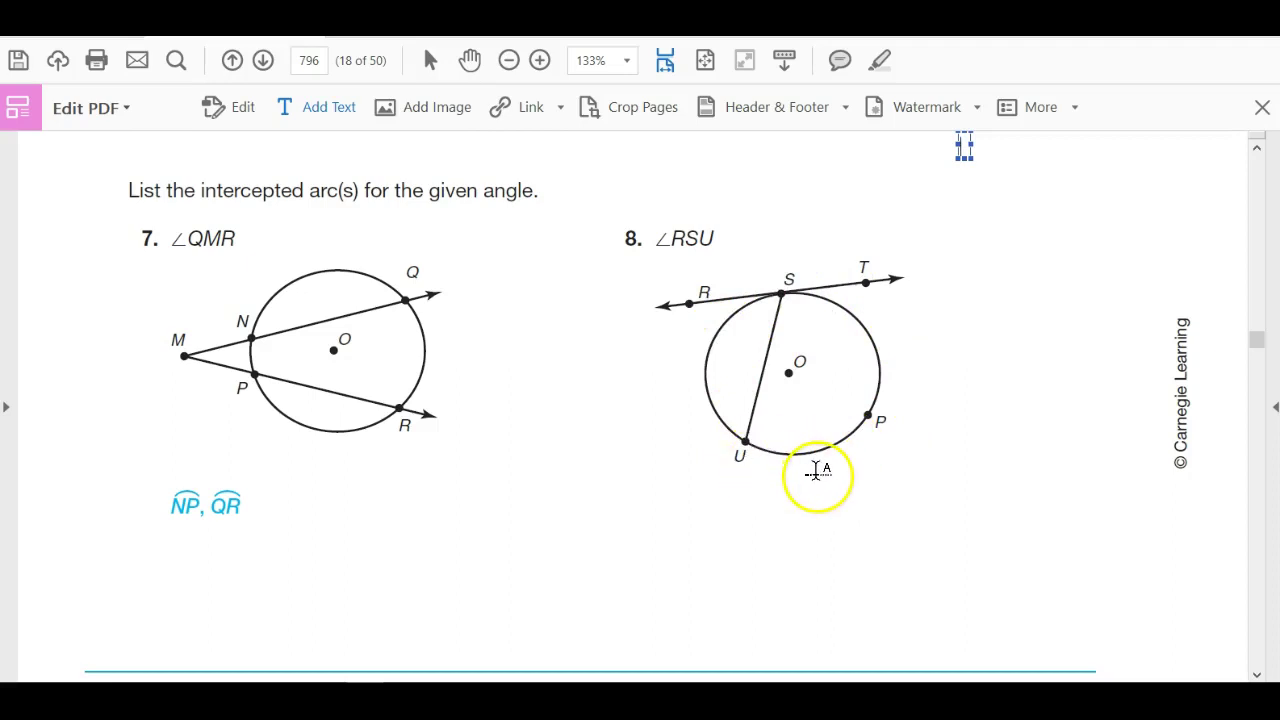
scroll(817, 471, "down", 10)
scroll(817, 468, "down", 7)
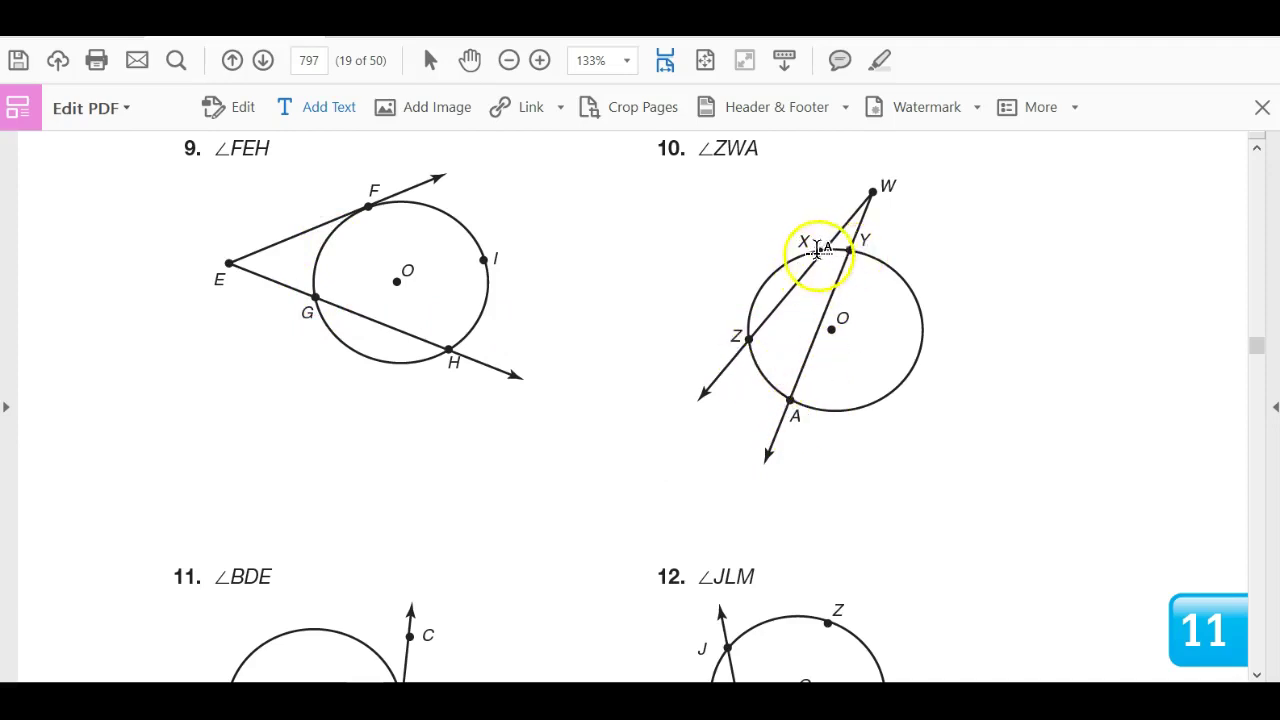
scroll(666, 437, "down", 5)
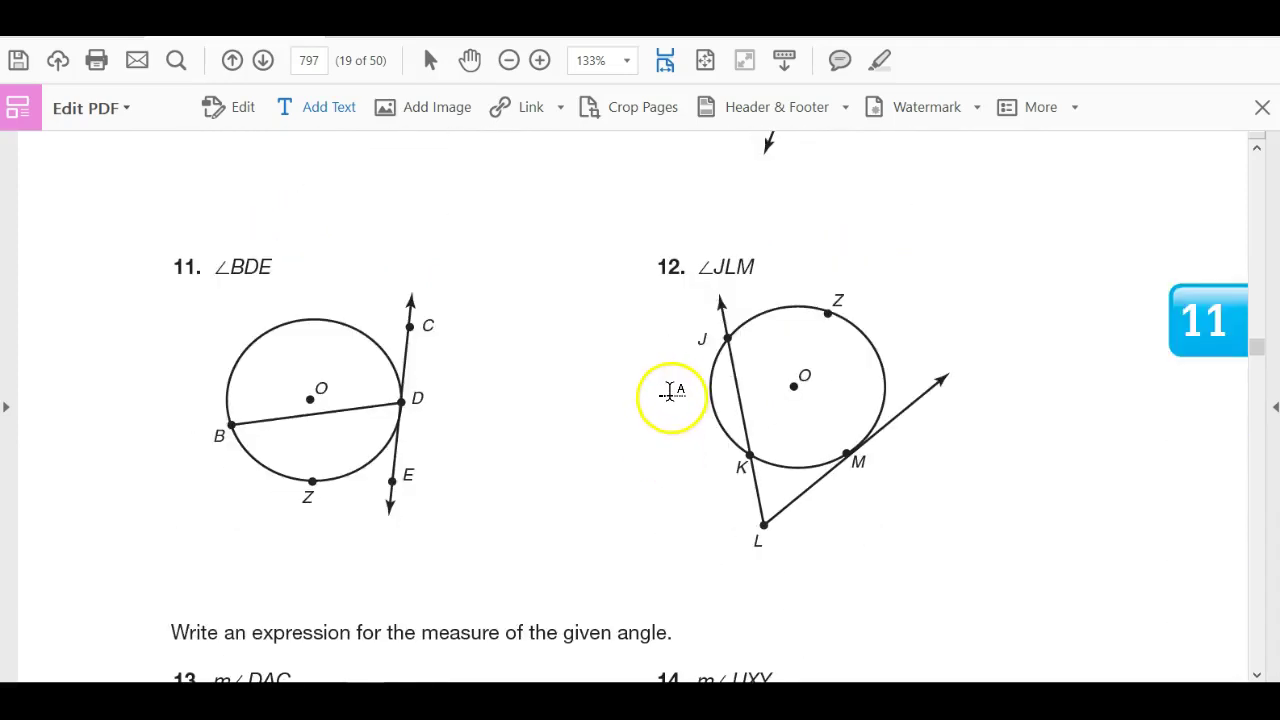
scroll(549, 466, "down", 5)
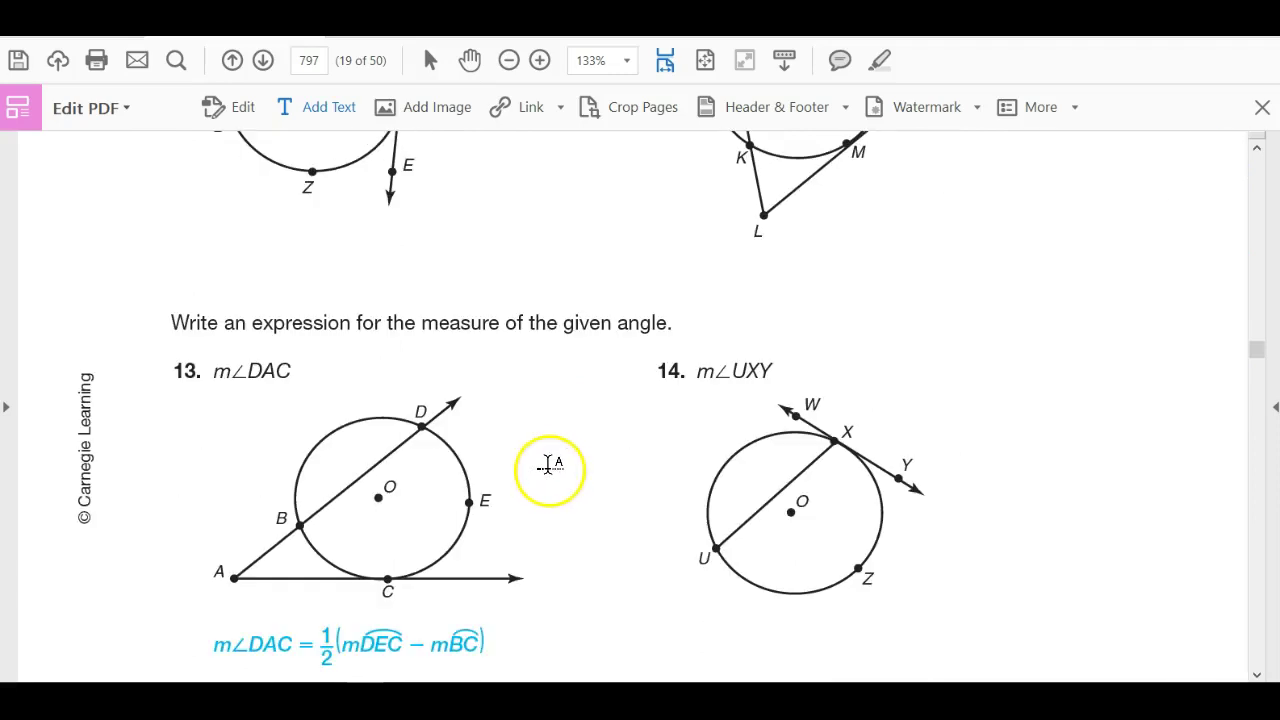
scroll(549, 466, "down", 1)
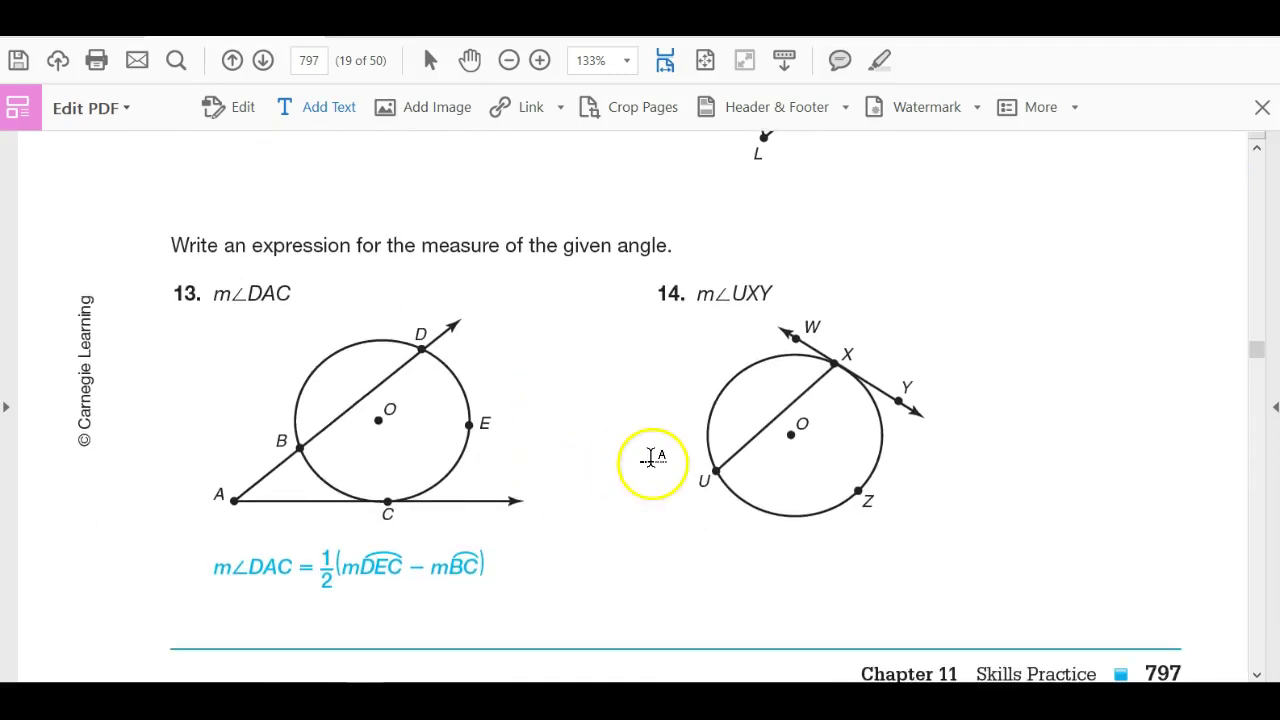
scroll(628, 471, "down", 1)
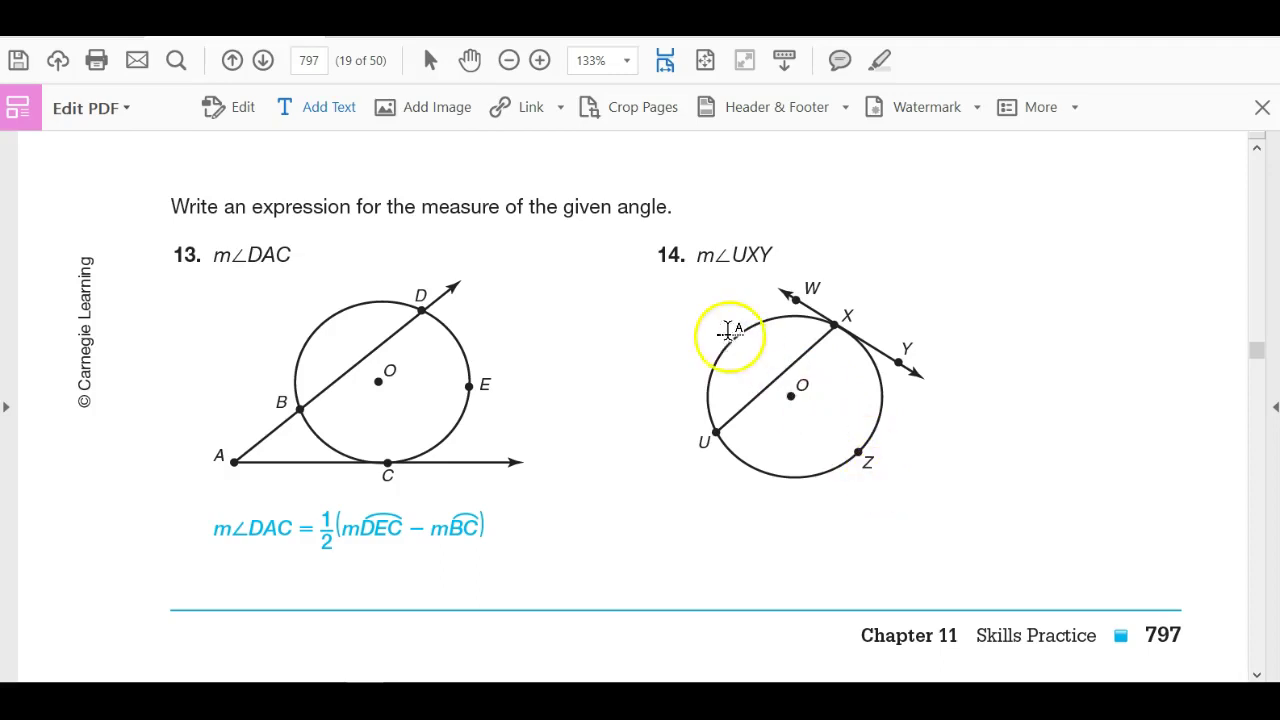
scroll(720, 543, "down", 3)
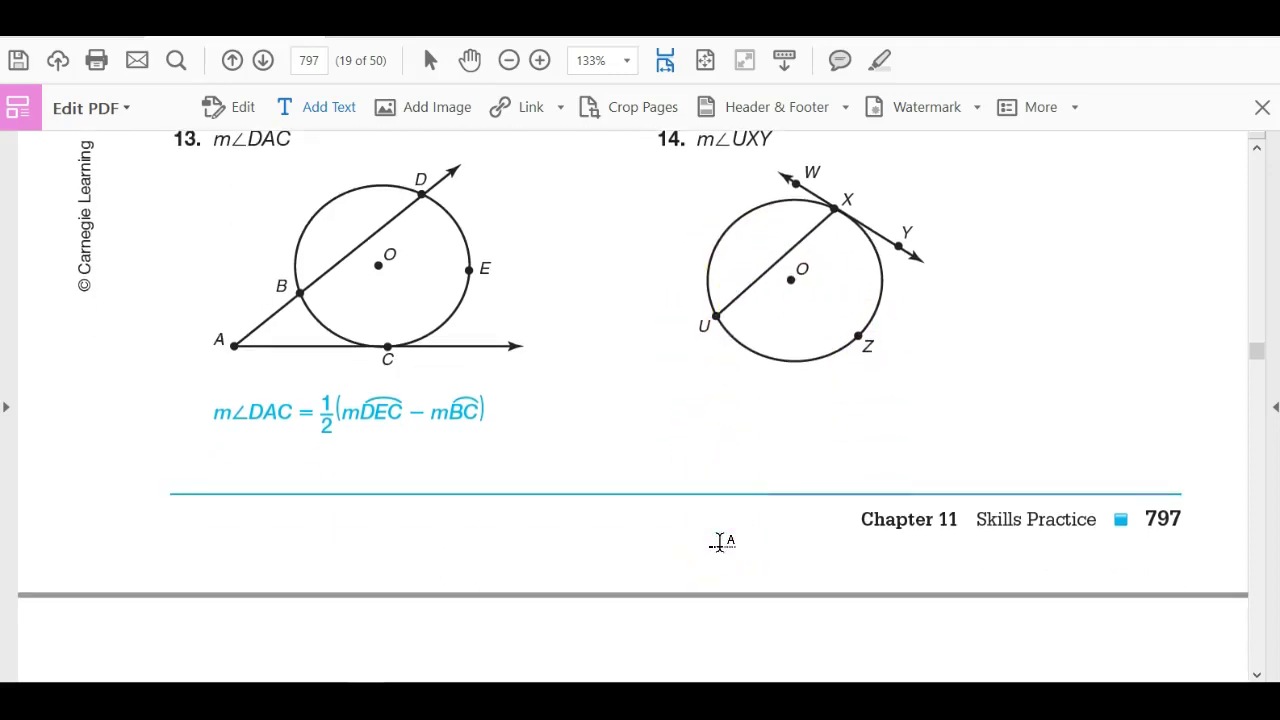
scroll(720, 543, "down", 1)
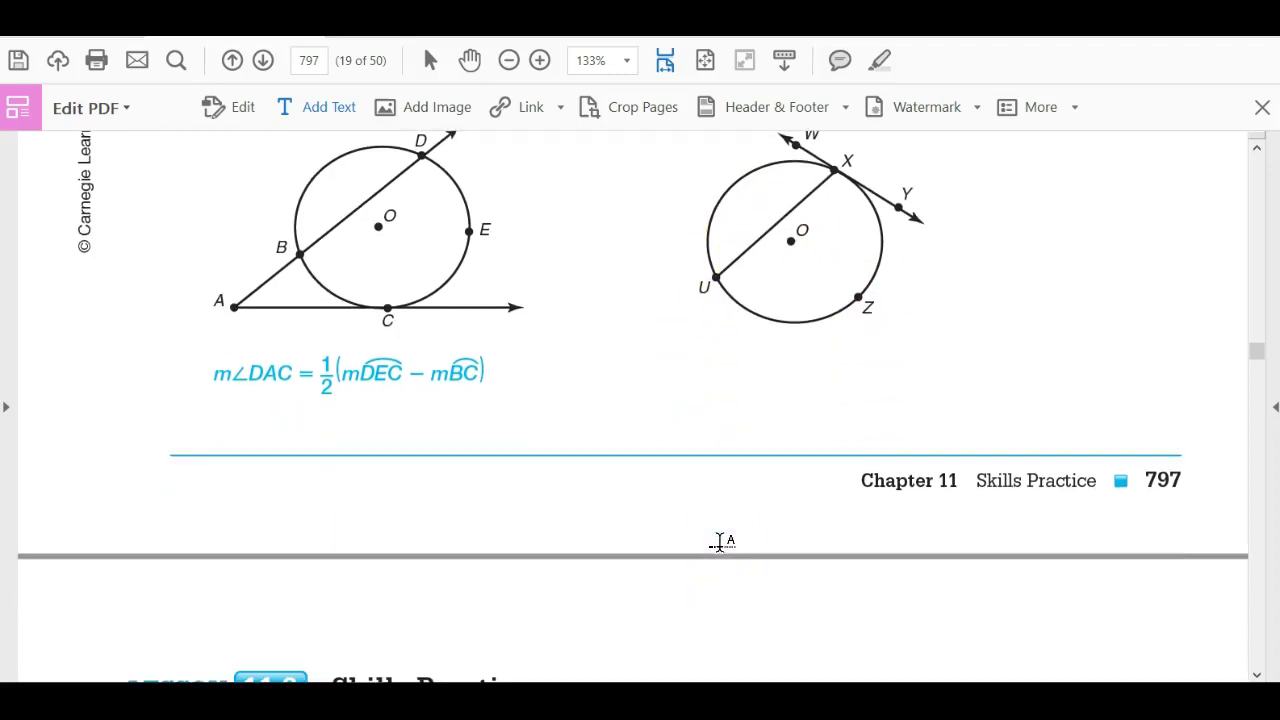
Look through the angle-measure problems on page 798 of Lesson 11.3, starting with problem 15
scroll(720, 543, "down", 11)
scroll(720, 543, "up", 13)
scroll(719, 543, "down", 4)
scroll(719, 547, "down", 10)
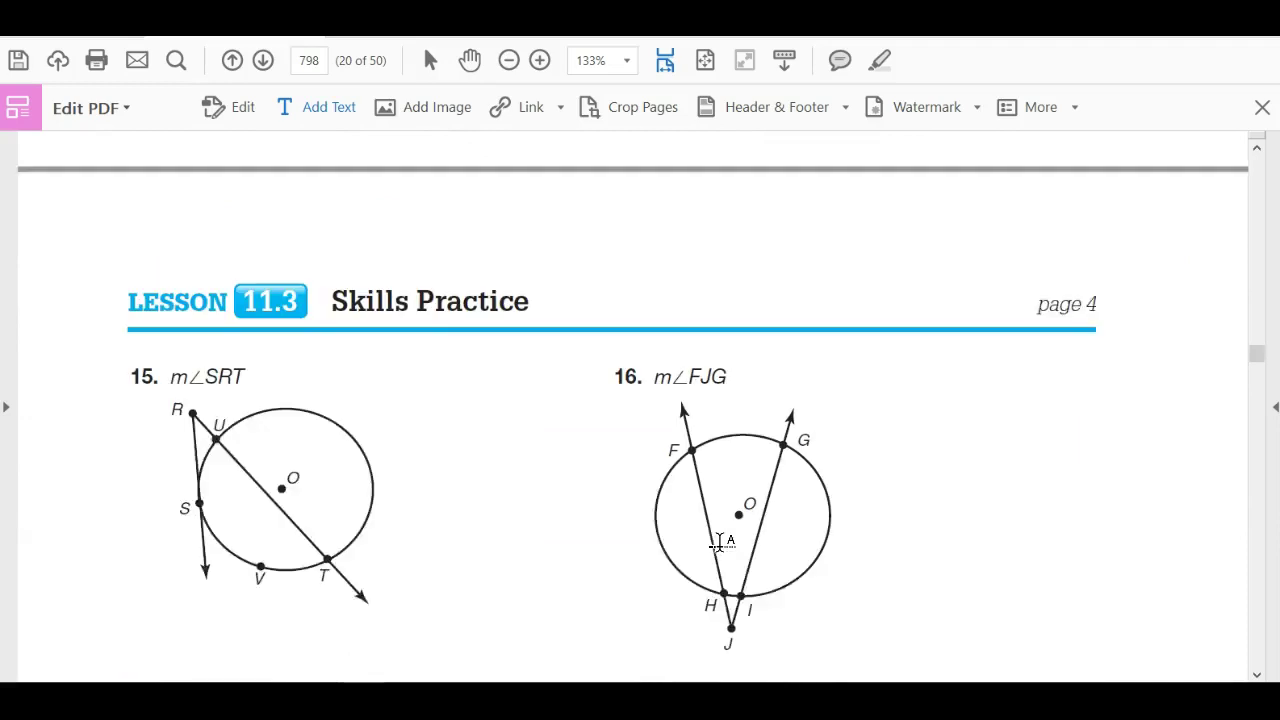
scroll(720, 543, "down", 3)
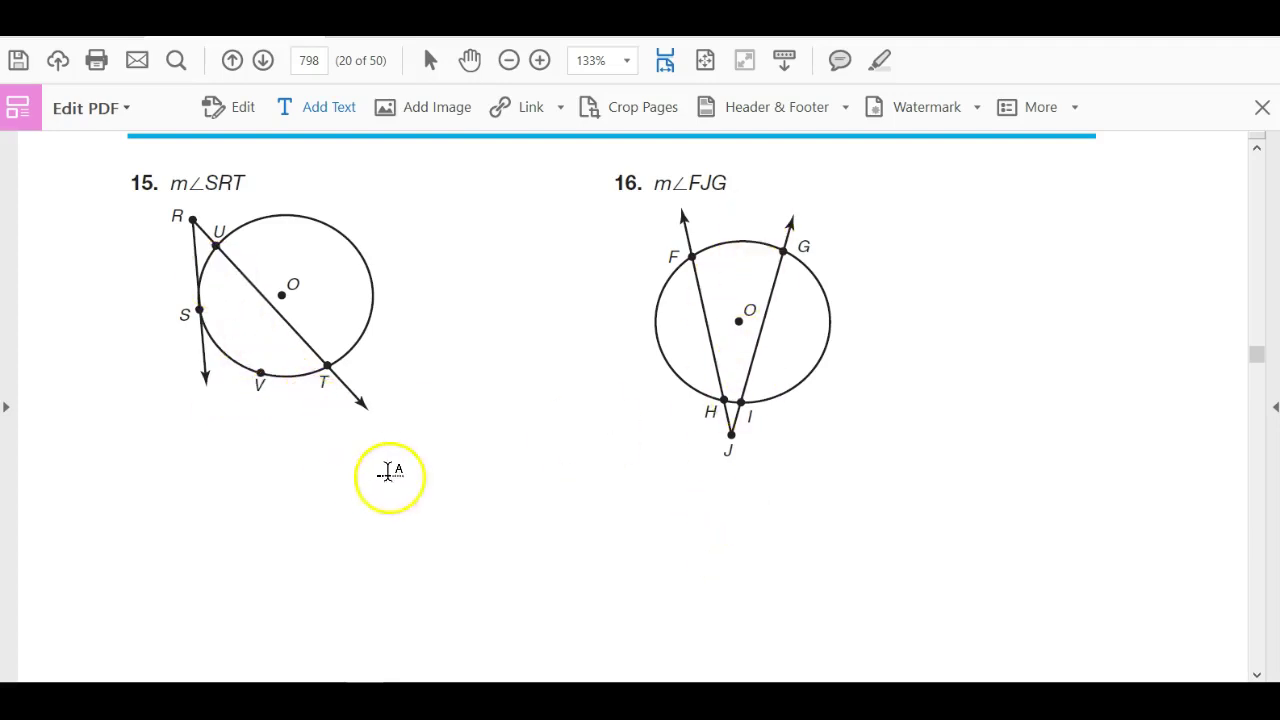
scroll(516, 505, "down", 5)
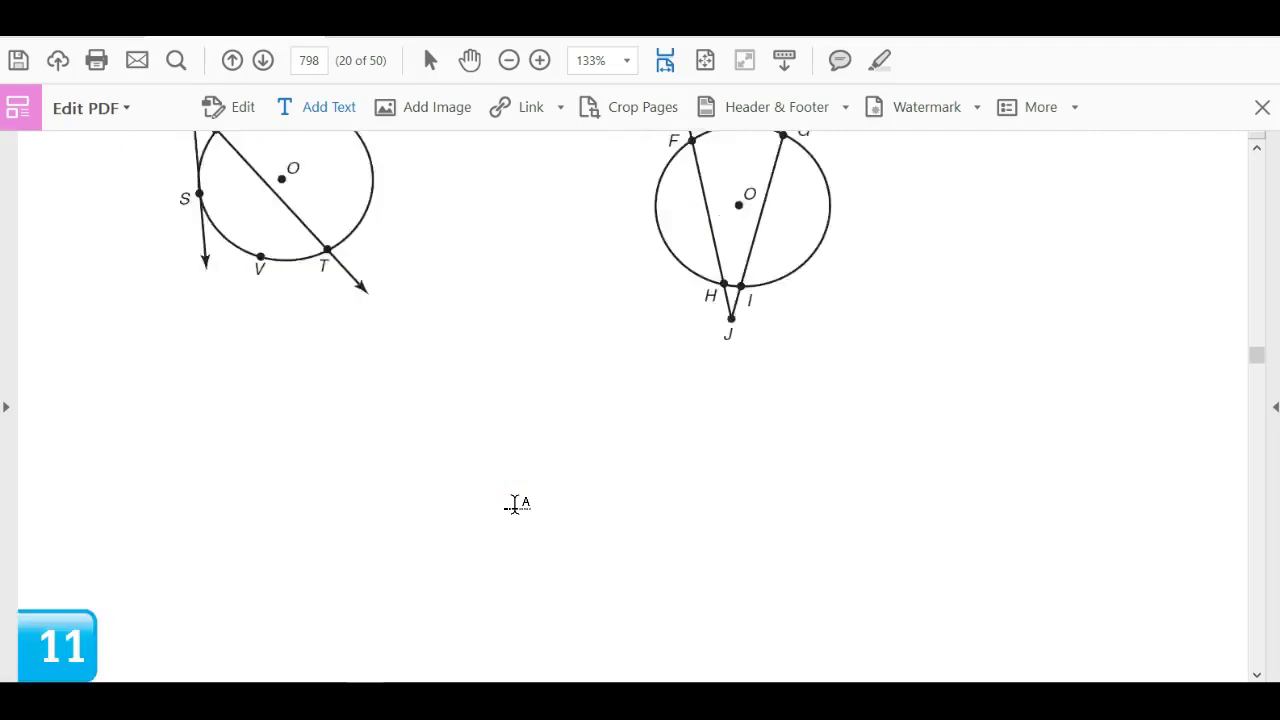
scroll(517, 502, "down", 10)
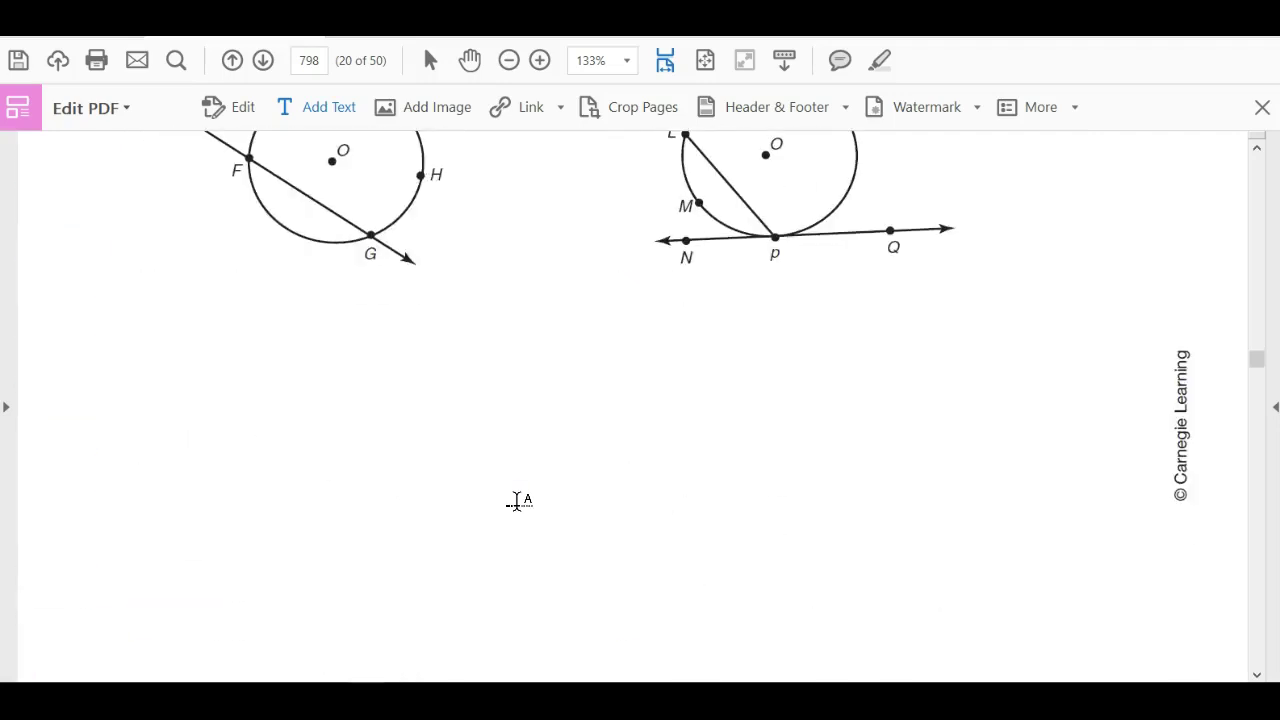
Examine problem 19 on page 799, the intersecting-chords proof with its statements and reasons
scroll(518, 505, "down", 2)
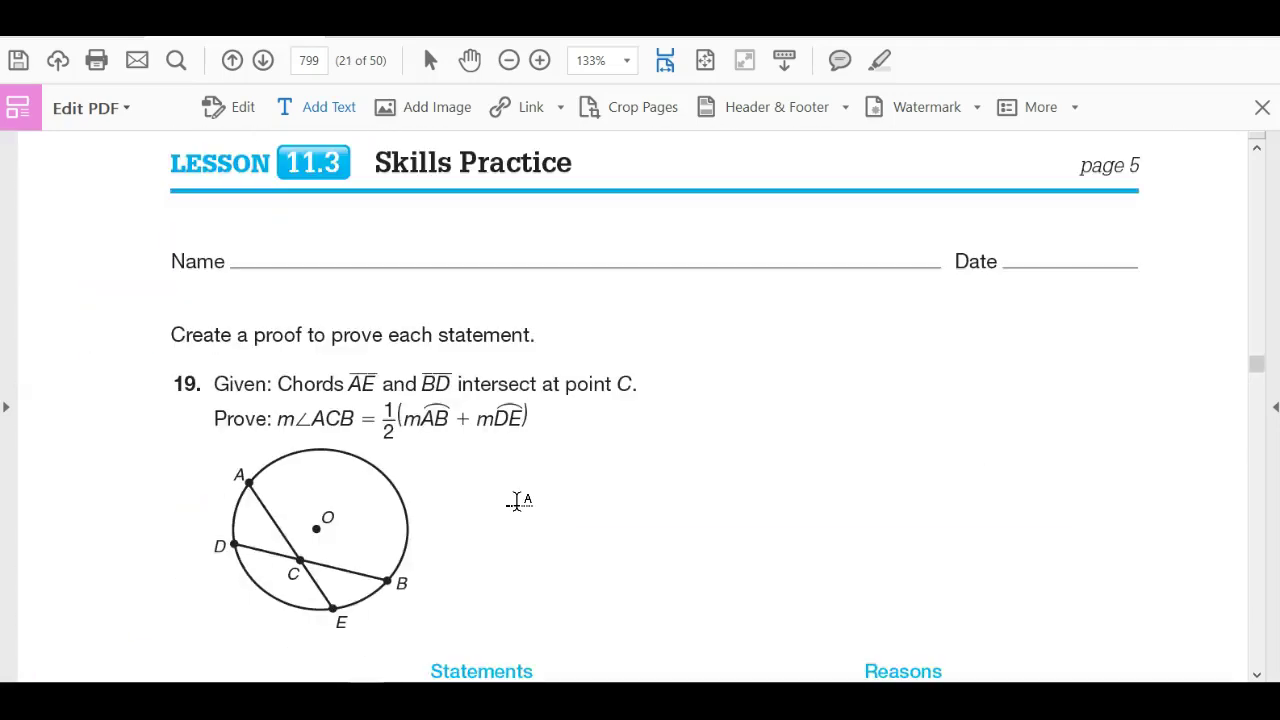
scroll(520, 502, "down", 1)
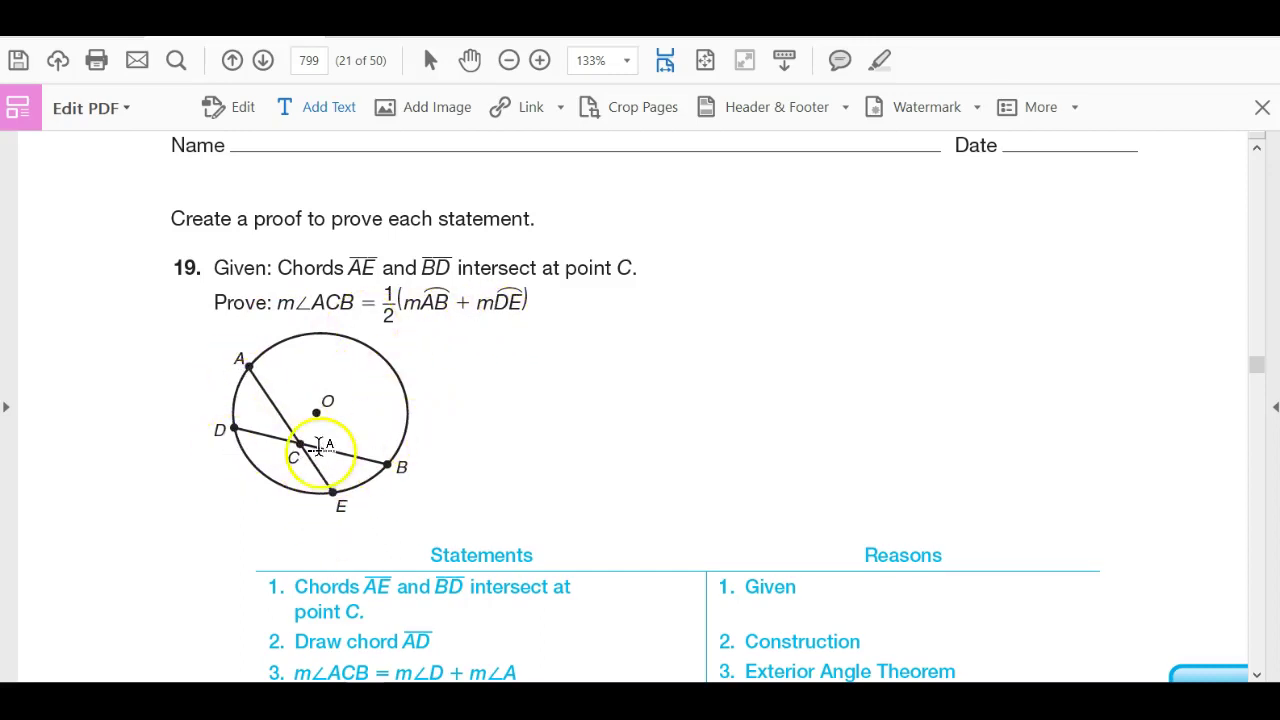
scroll(655, 512, "down", 3)
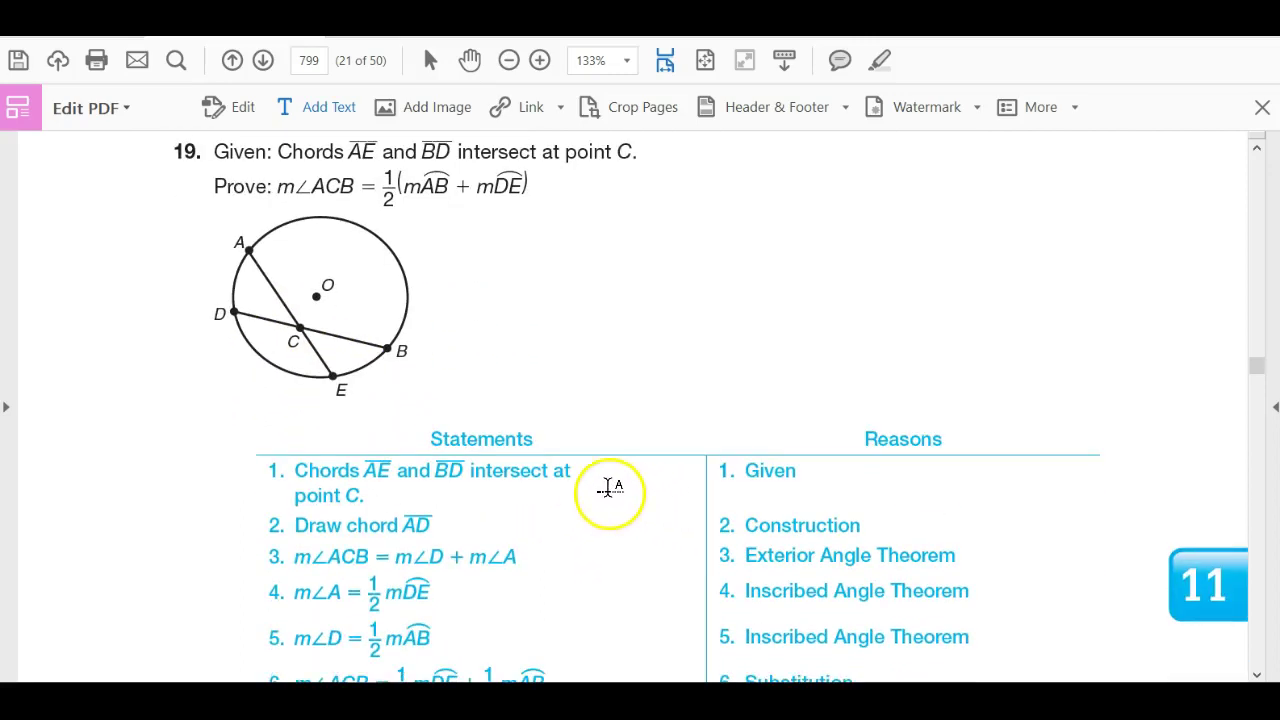